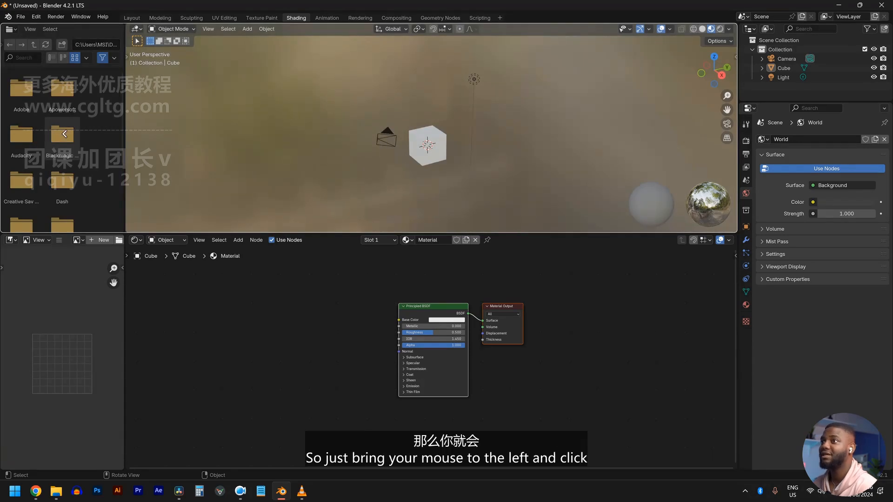
- Collapse the file browser area so the 3D viewport extends across its space
left_click_drag(64, 134, 65, 134)
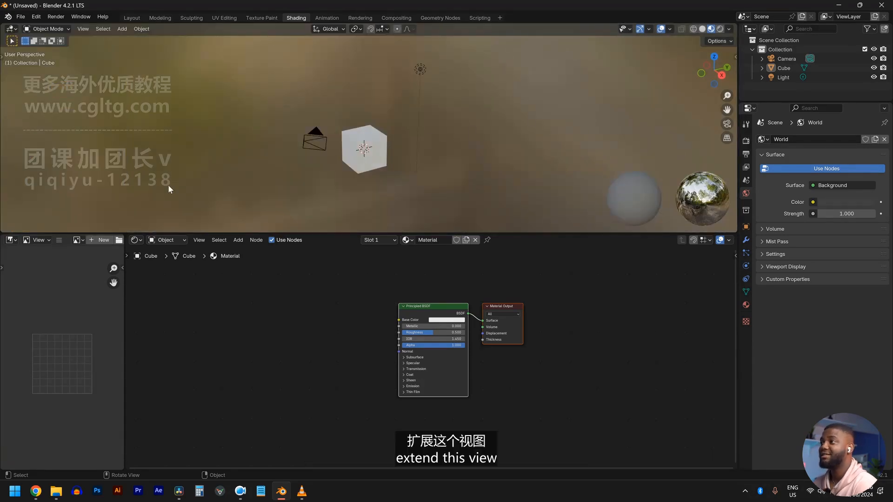
middle_click_drag(450, 184, 400, 178)
scroll(399, 175, "down", 8)
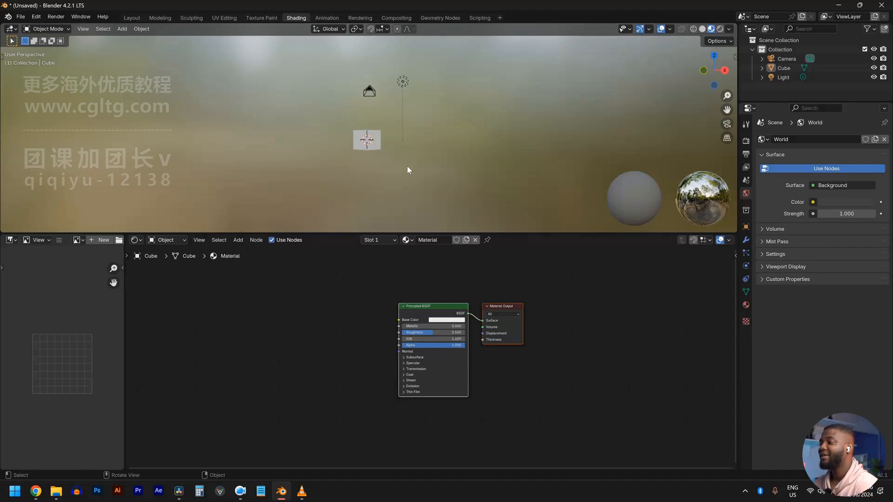
- Examine the cube material's Principled BSDF node and its link to the Material Output node
scroll(363, 328, "down", 1)
scroll(466, 386, "up", 2)
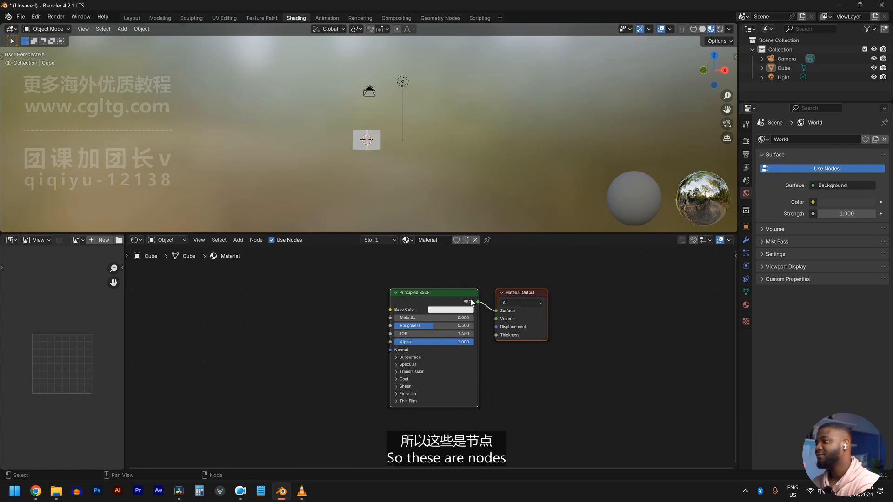
scroll(420, 295, "up", 1)
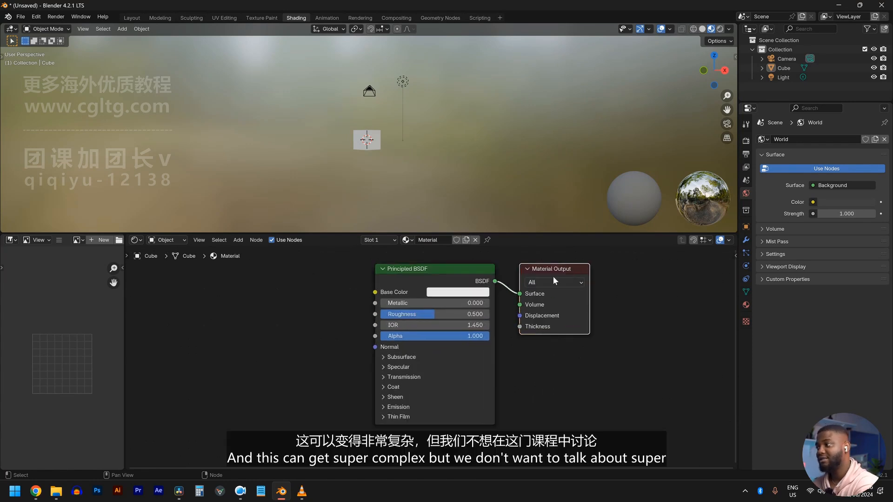
scroll(495, 340, "down", 1)
scroll(494, 340, "down", 1)
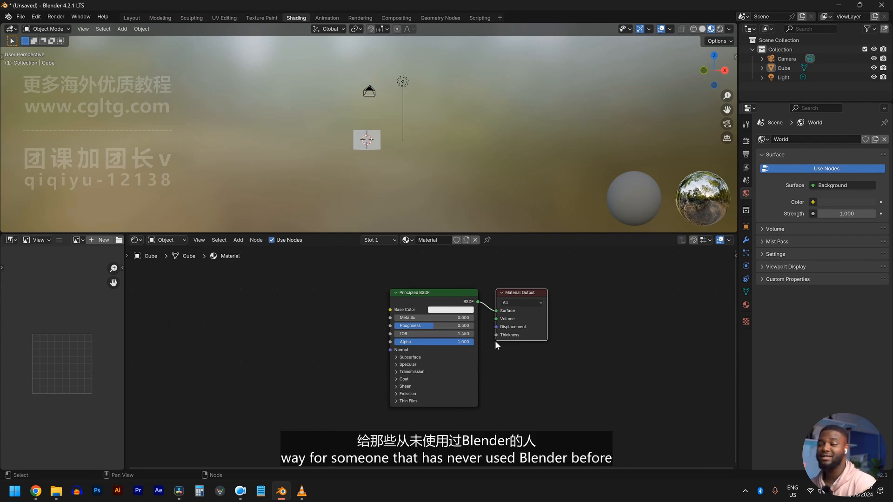
scroll(484, 373, "up", 2)
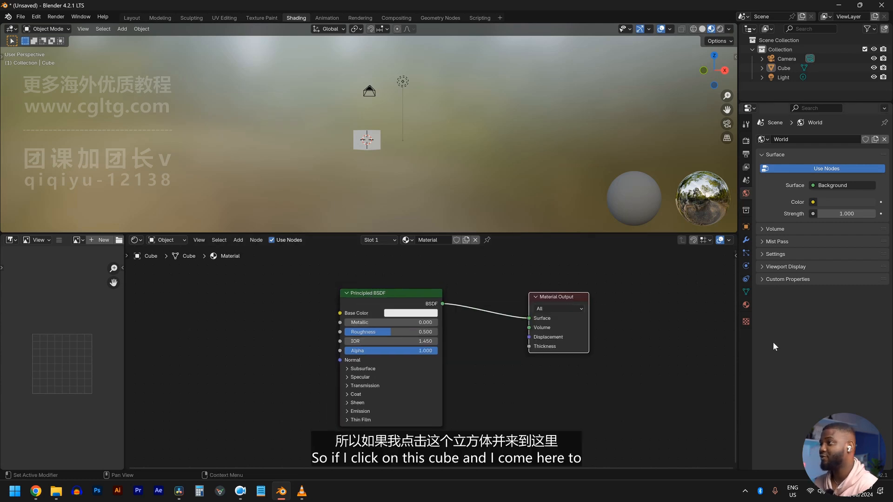
- Select the cube and show its material properties
scroll(383, 195, "up", 5)
left_click(375, 147)
middle_click_drag(375, 148, 484, 211)
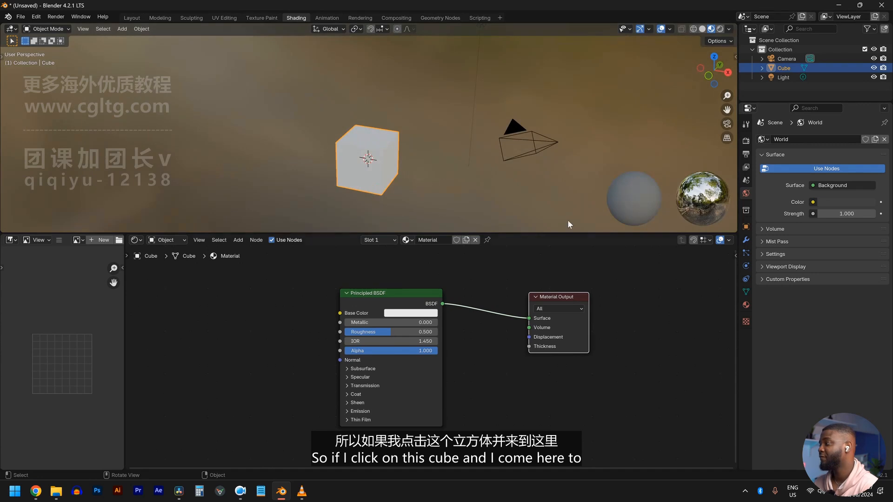
left_click(746, 306)
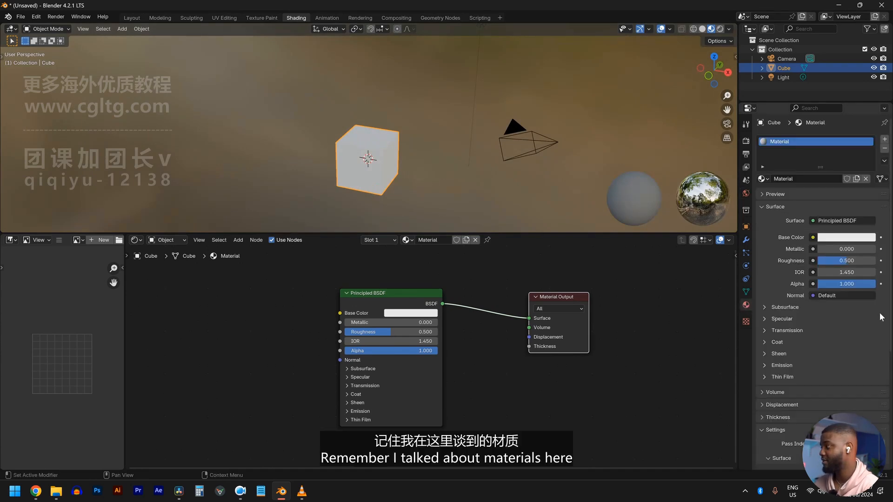
- Give the cube's material a blue base color, a metallic value of 0.421 and a roughness of 0.595
left_click(847, 237)
mouse_move(858, 131)
left_mouse_down()
mouse_move(860, 140)
mouse_move(854, 119)
left_mouse_up()
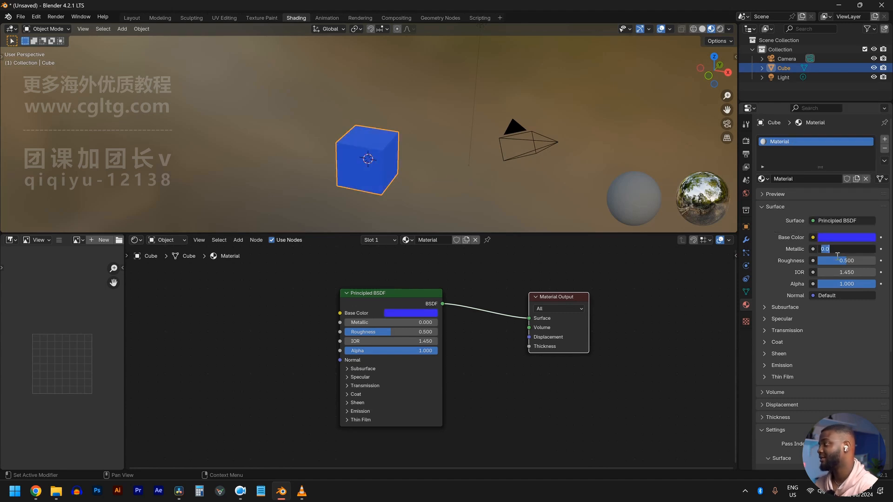
left_click_drag(837, 248, 866, 261)
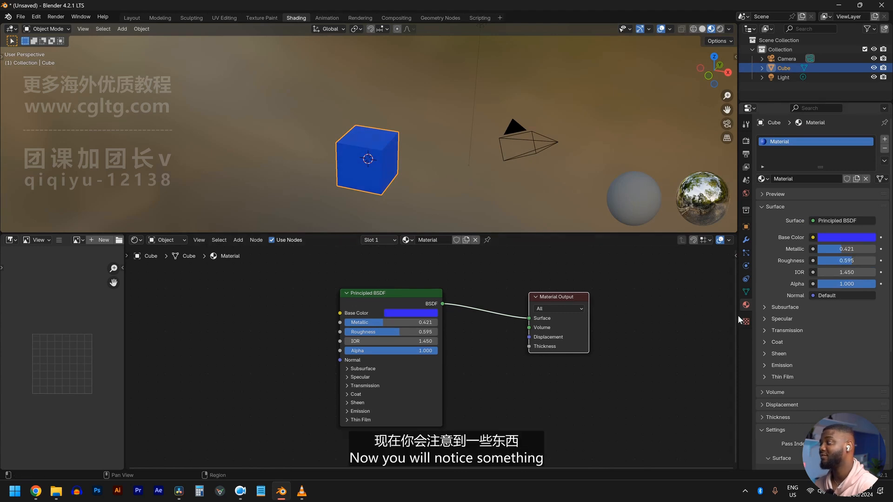
- Change the material's base color to pink with hue 0.878, and set metallic to 0.099 and roughness to 0.464
left_click(836, 237)
left_click(841, 150)
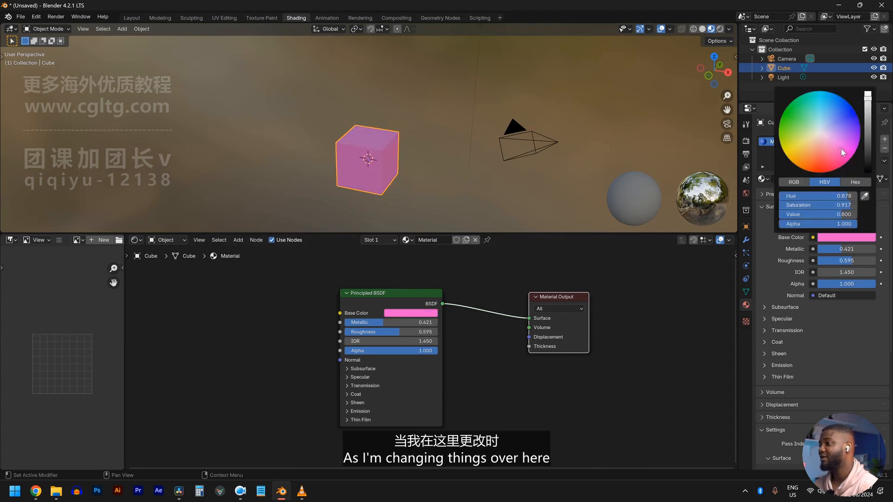
left_click_drag(837, 248, 821, 259)
scroll(397, 350, "up", 1)
scroll(428, 365, "down", 1)
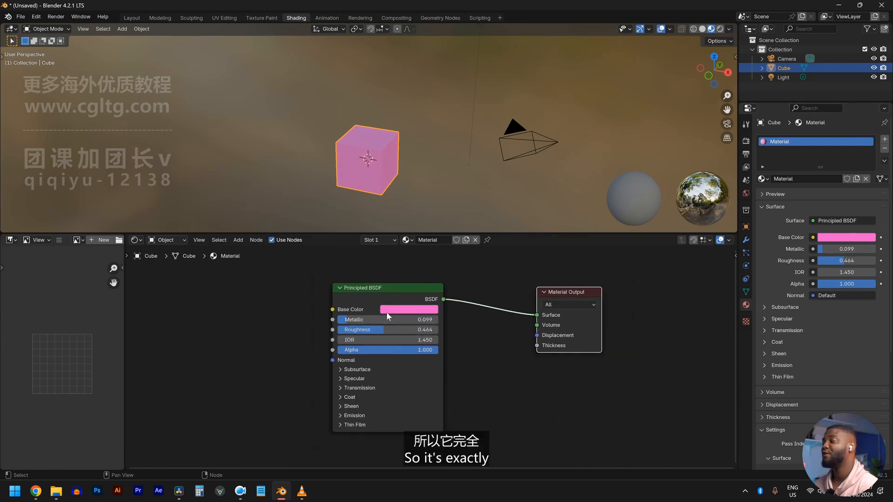
- Check the cube's material settings in the Layout workspace and return to the Shading workspace
left_click(186, 74)
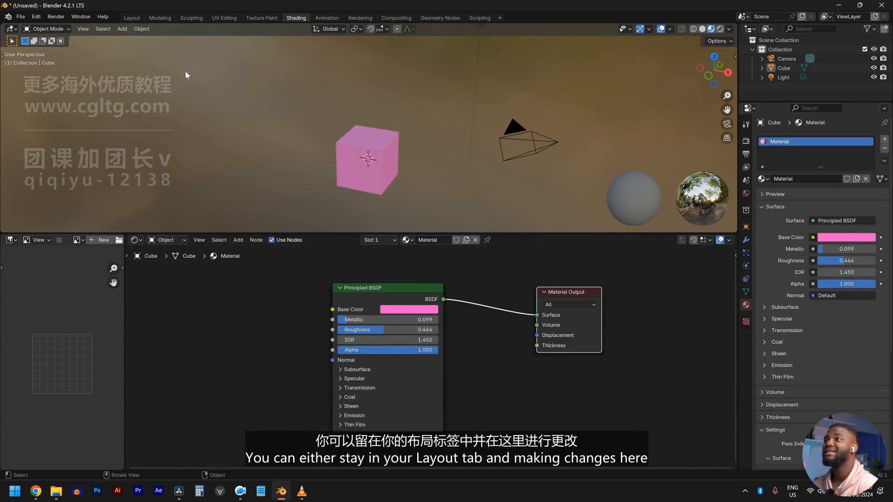
left_click(131, 17)
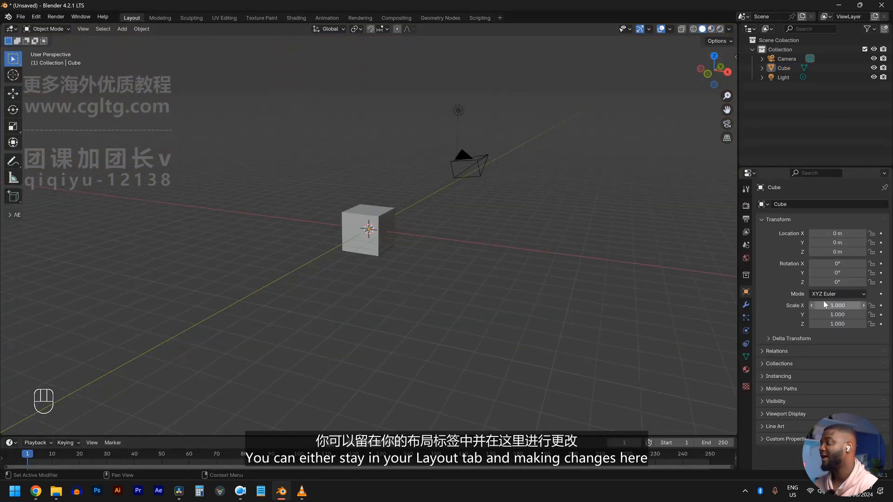
left_click(746, 372)
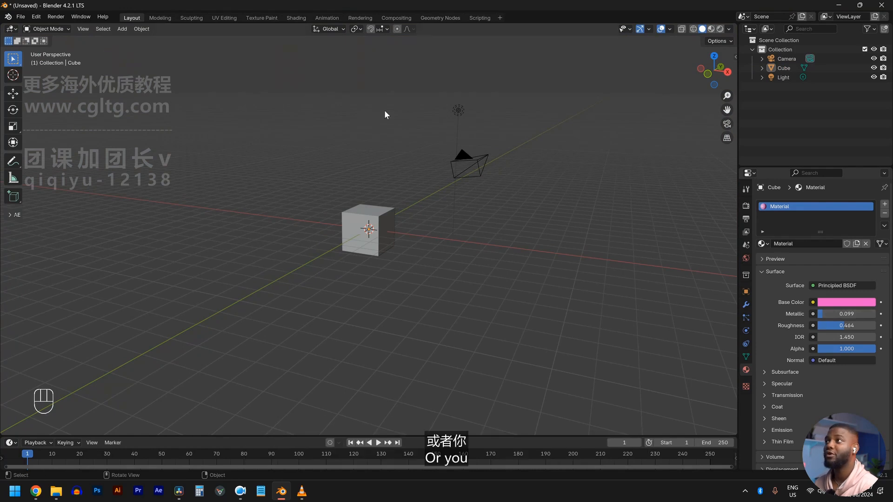
left_click(295, 17)
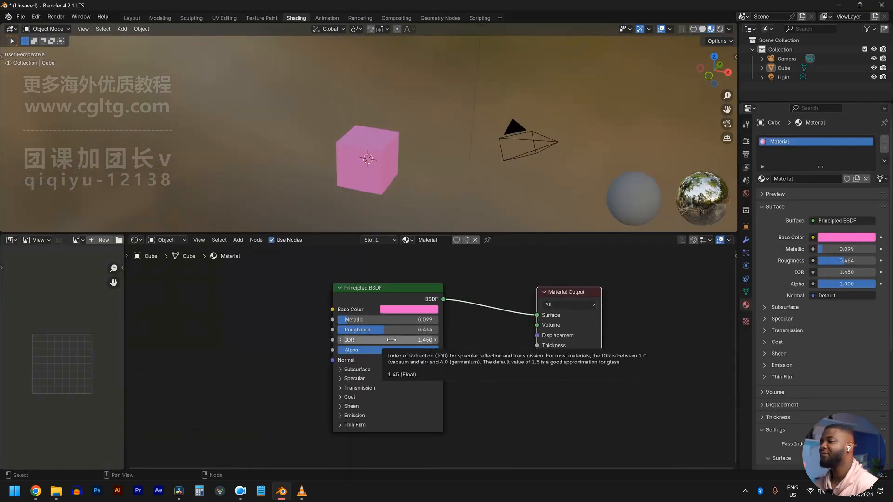
- Delete the Principled BSDF node from the cube's material
mouse_move(368, 289)
left_mouse_down()
mouse_move(373, 274)
mouse_move(363, 282)
left_mouse_up()
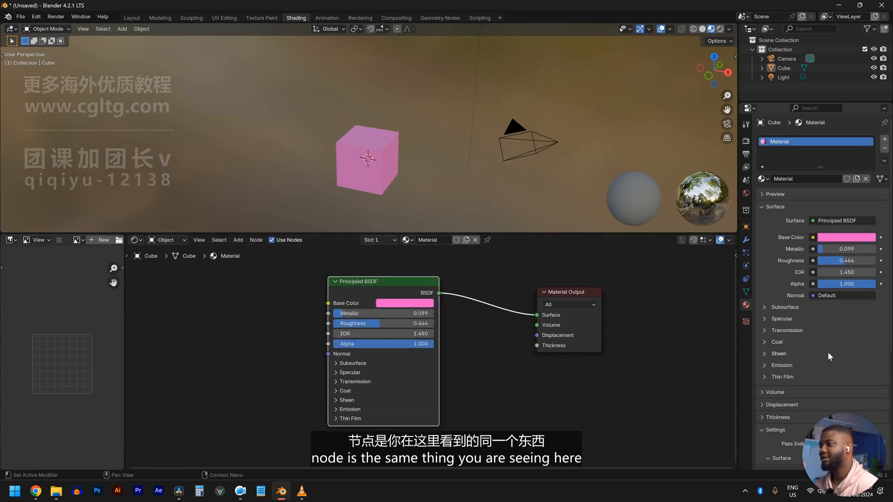
scroll(374, 331, "down", 3)
scroll(395, 324, "up", 3)
middle_click_drag(684, 290, 665, 291)
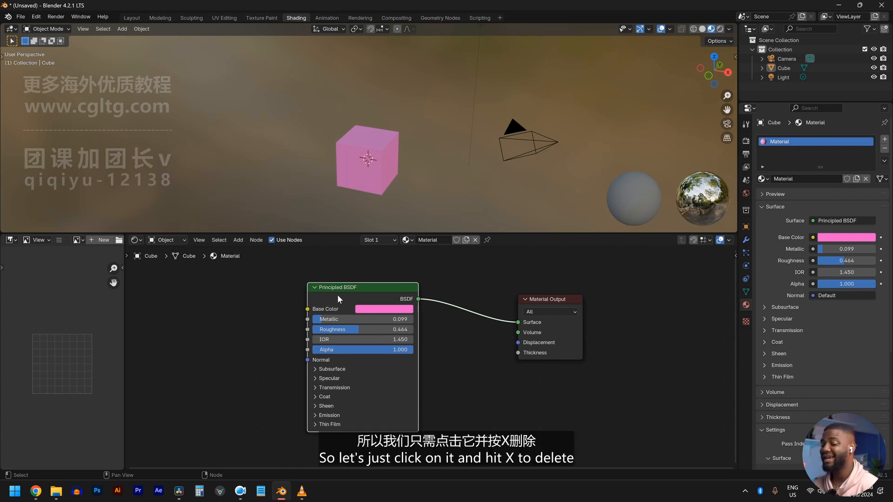
key("Delete")
- Switch the viewport to solid shading and inspect the selected cube
scroll(403, 161, "down", 3)
scroll(403, 161, "up", 3)
scroll(384, 165, "down", 3)
scroll(383, 166, "up", 2)
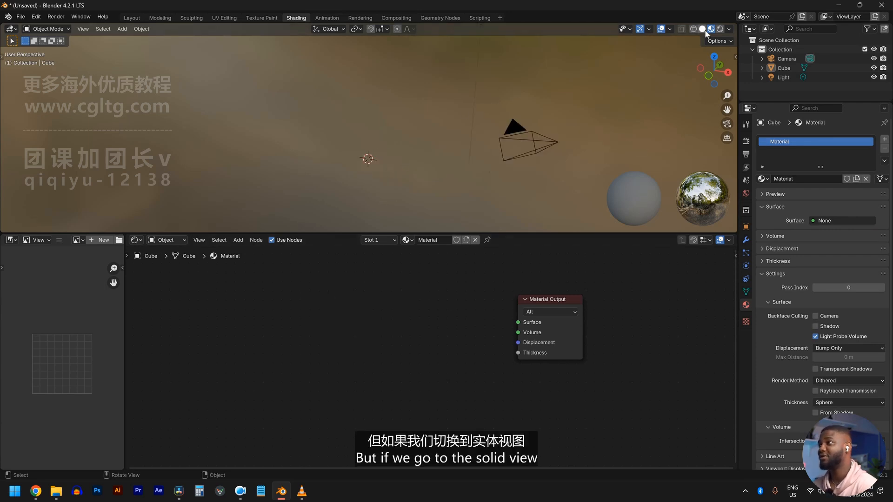
left_click(702, 29)
scroll(390, 149, "up", 3)
left_click(392, 155)
mouse_move(399, 179)
middle_mouse_down()
mouse_move(411, 157)
mouse_move(442, 168)
mouse_move(414, 179)
mouse_move(442, 178)
middle_mouse_up()
scroll(443, 168, "down", 3)
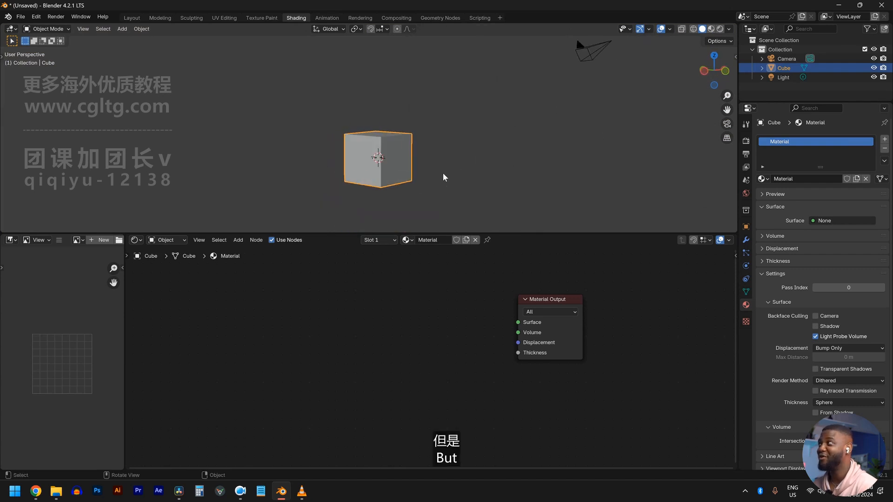
- Return the viewport to Material Preview shading and reselect the cube
left_click(711, 29)
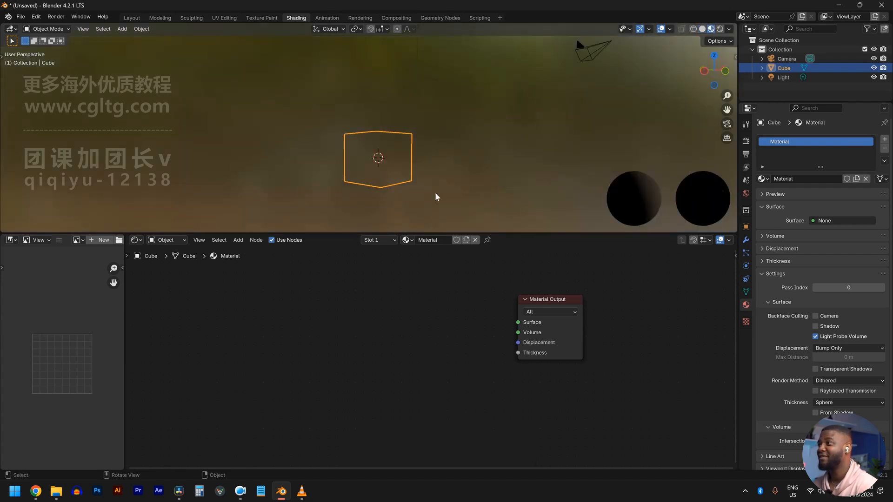
middle_click_drag(434, 194, 395, 164)
left_click(395, 163)
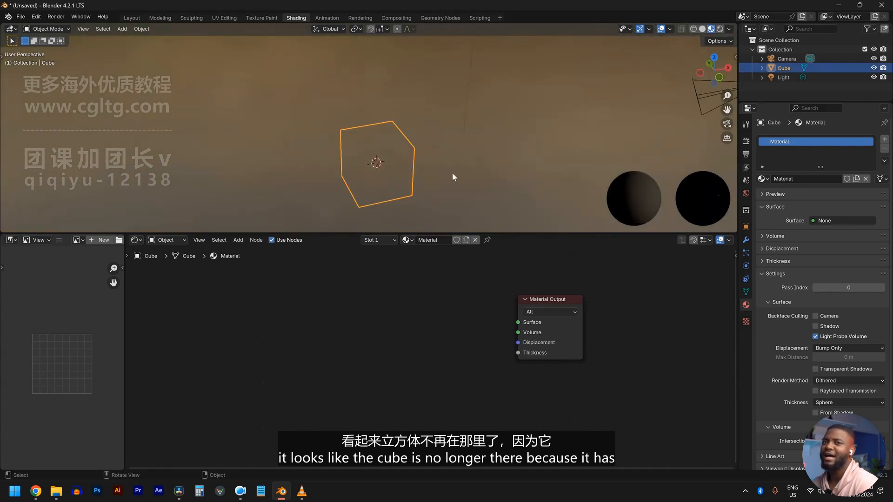
left_click(470, 169)
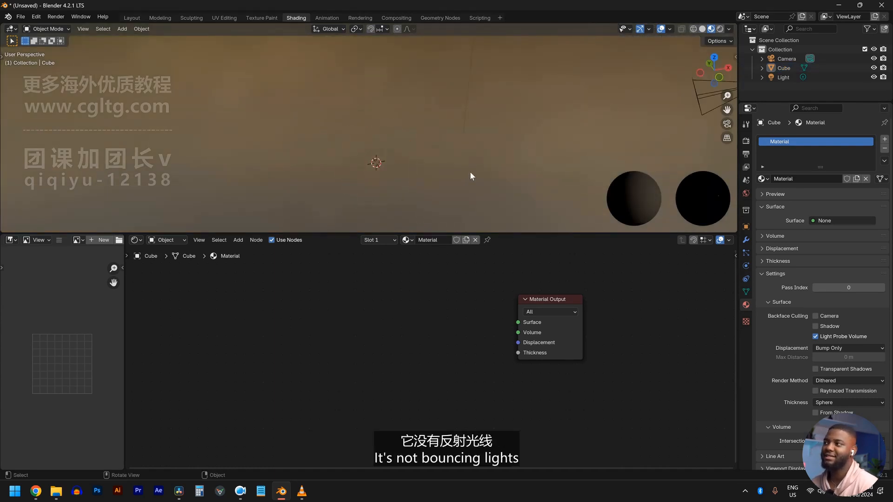
left_click(400, 162)
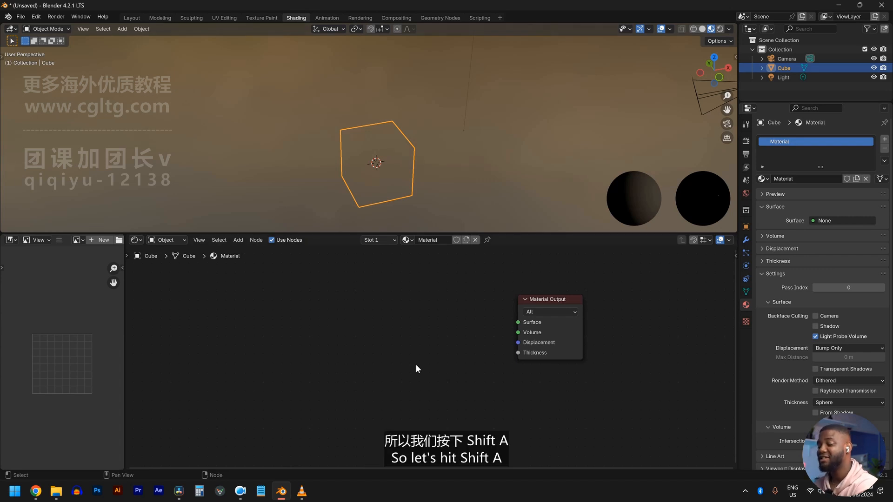
- Add a Diffuse BSDF node and connect its BSDF output to the Material Output's Surface input
key("shift+a")
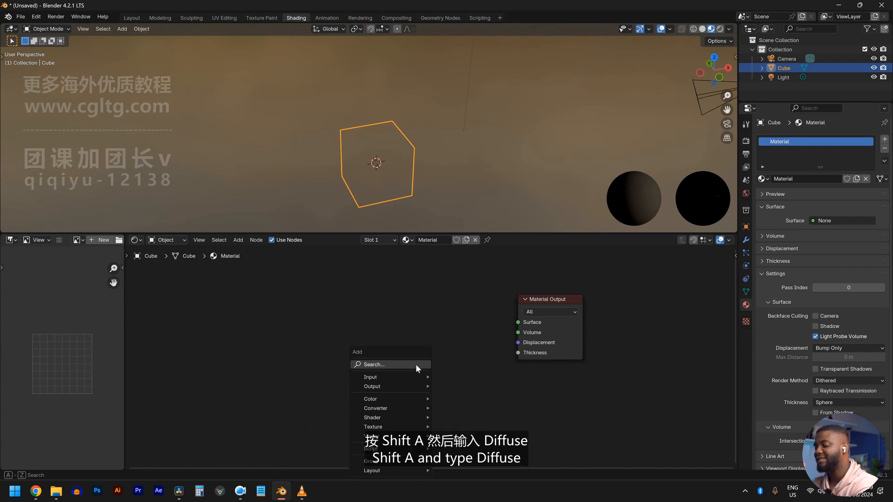
type("diff")
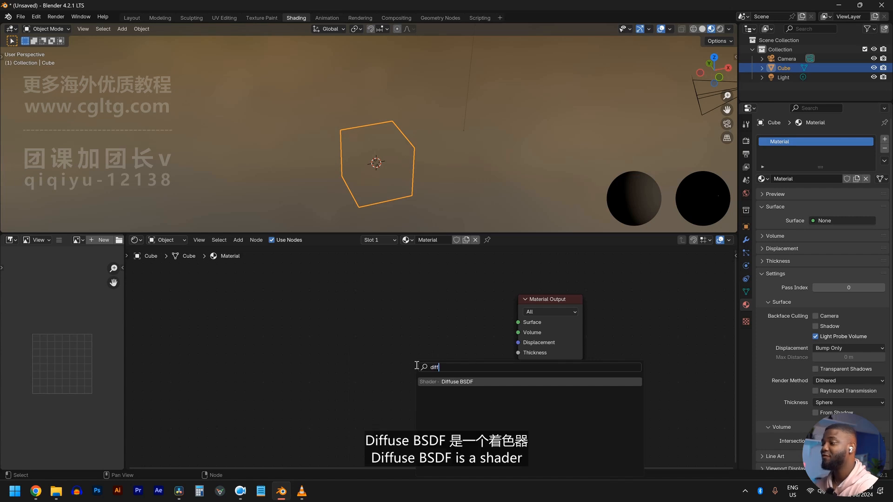
left_click(447, 382)
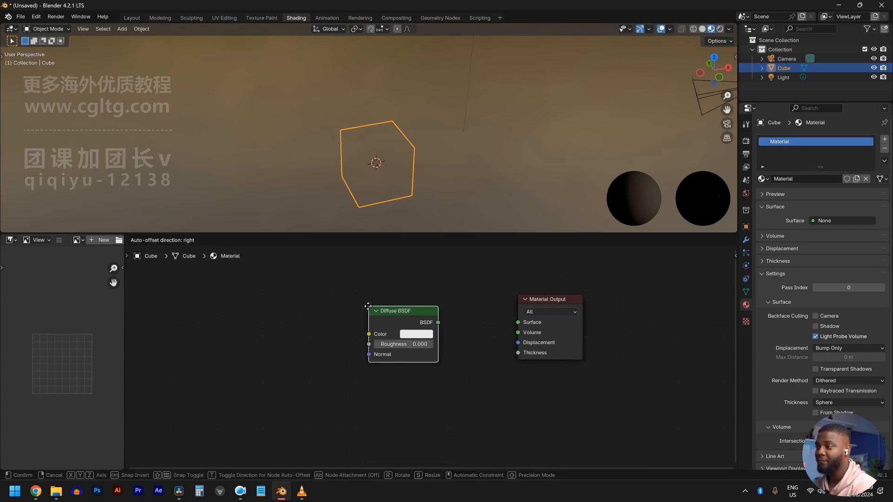
left_click(374, 308)
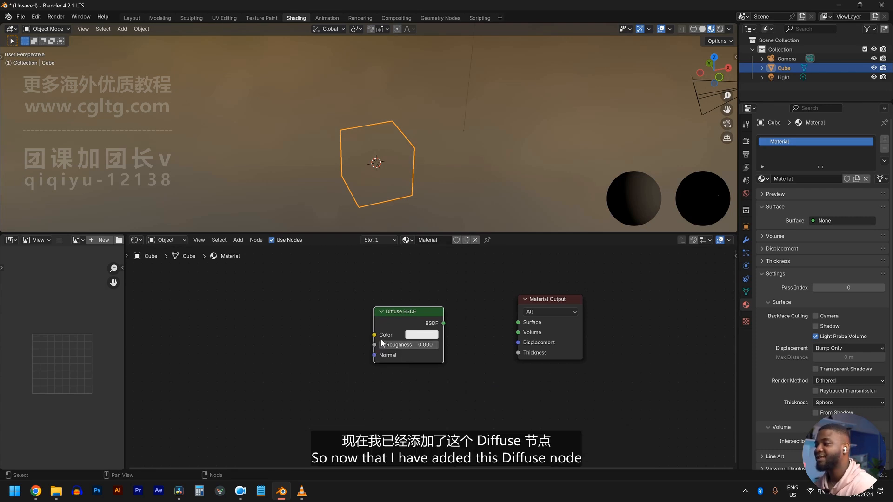
left_click_drag(398, 319, 368, 315)
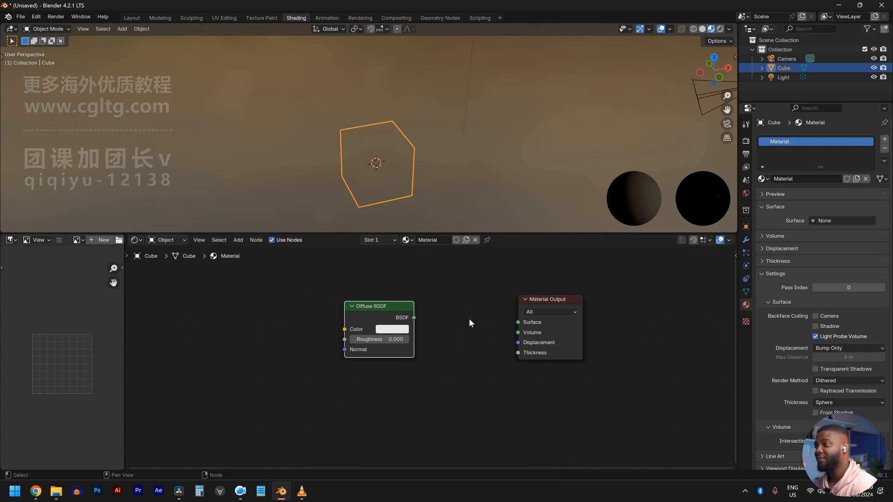
left_click_drag(413, 318, 521, 325)
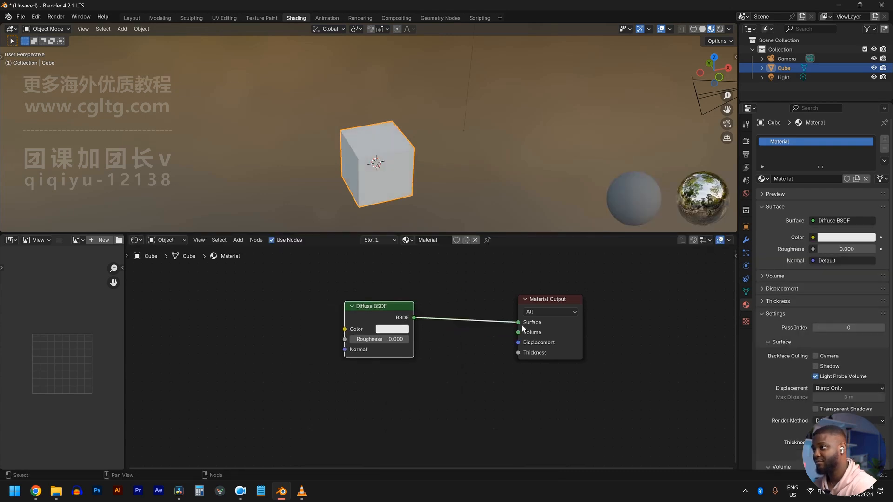
- Set the Diffuse BSDF node's color to light blue
middle_click_drag(359, 163, 389, 145)
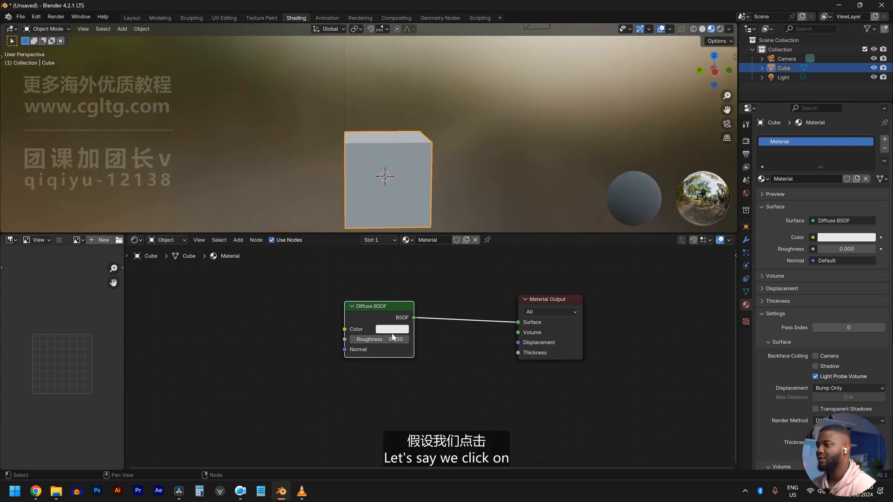
left_click(392, 329)
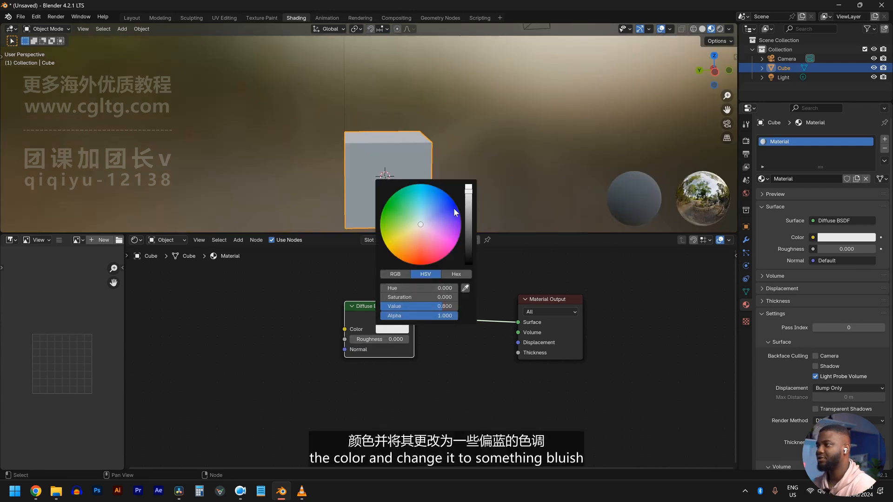
left_click(428, 211)
- Inspect the blue cube from several angles and delete the Diffuse BSDF node
middle_click_drag(495, 140, 338, 152)
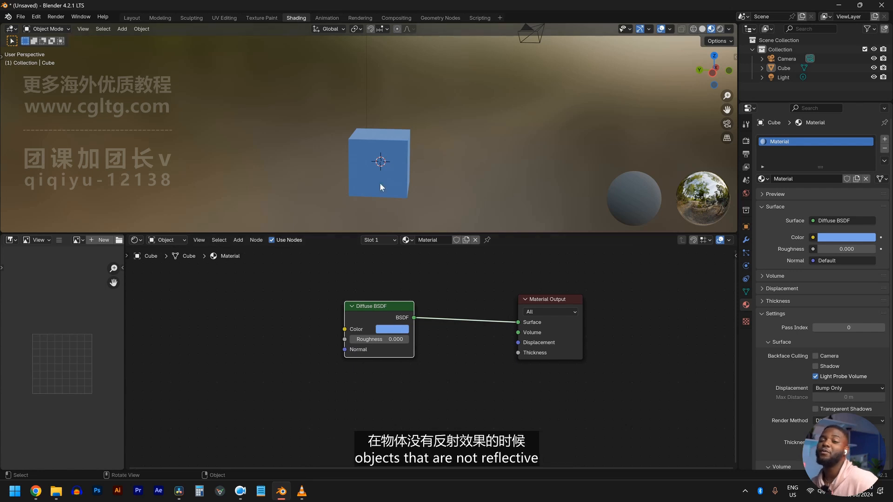
middle_click_drag(361, 128, 385, 224)
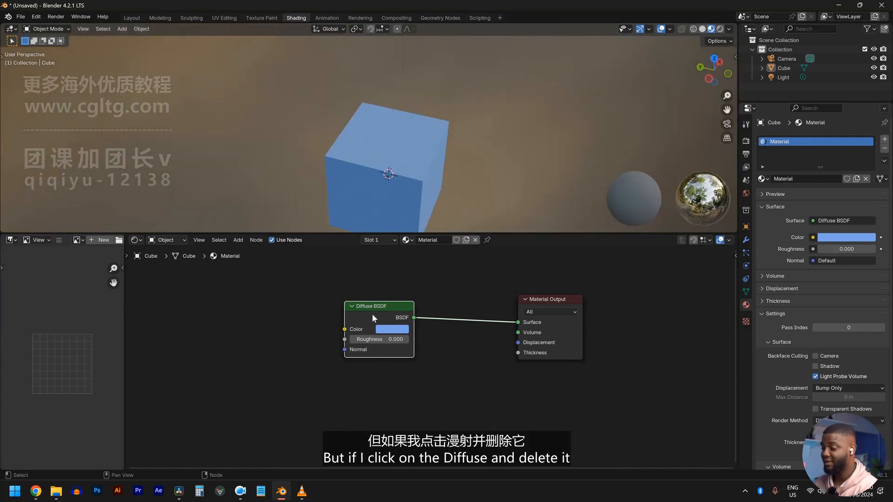
key("Delete")
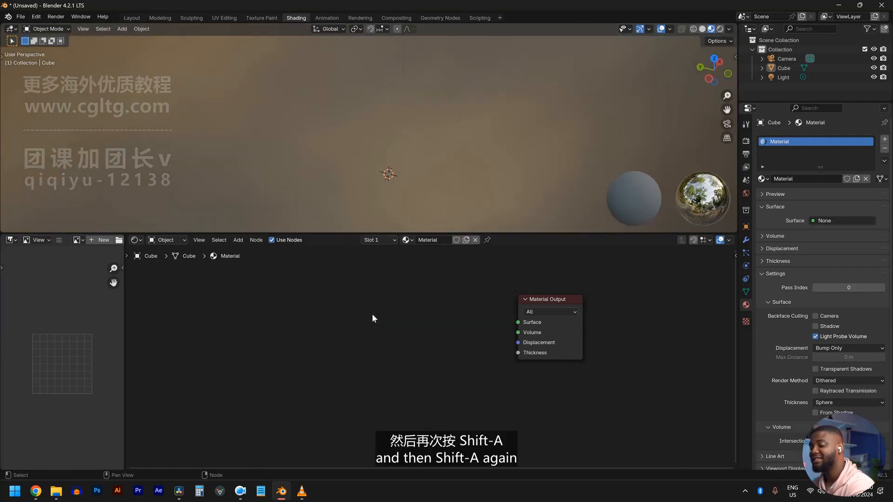
- Add a Glossy BSDF node and connect its BSDF output to the Material Output's Surface input
key("shift+a")
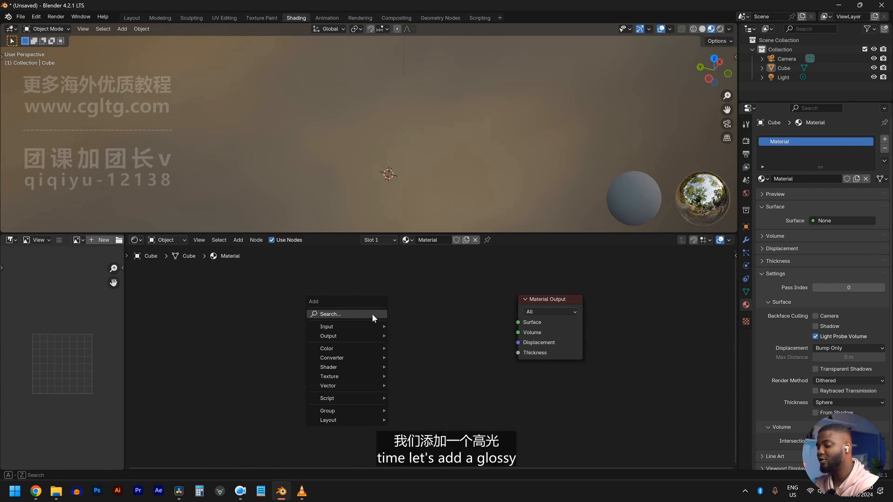
type("gloss")
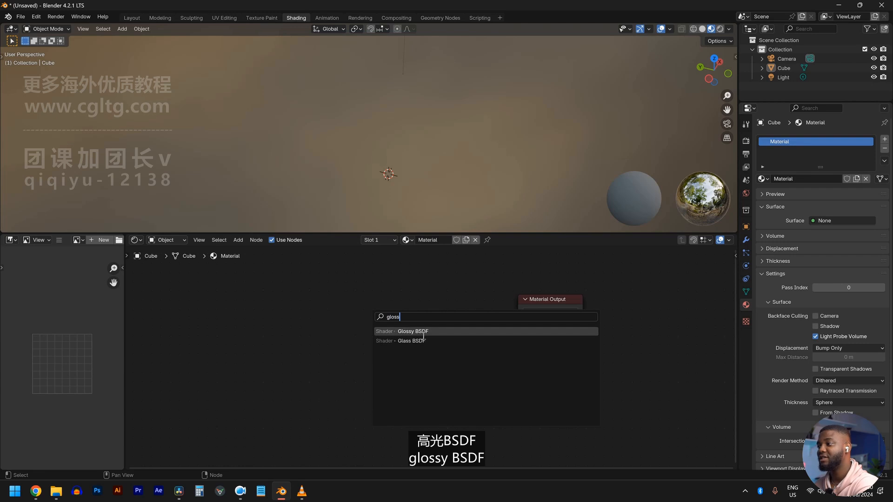
left_click(416, 332)
left_click(390, 292)
left_click_drag(459, 307, 518, 322)
middle_click_drag(448, 71, 476, 154)
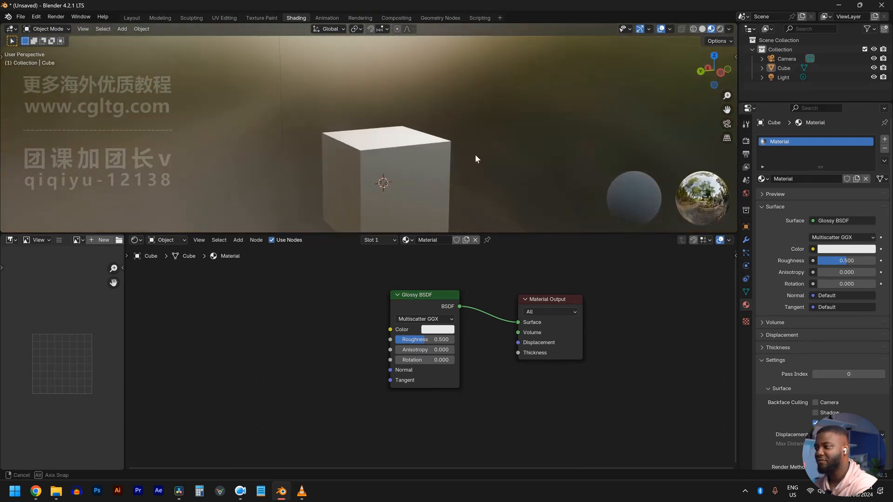
- Set the Glossy BSDF node's color to a light blue and inspect the cube from another angle
left_click(442, 329)
left_click(485, 208)
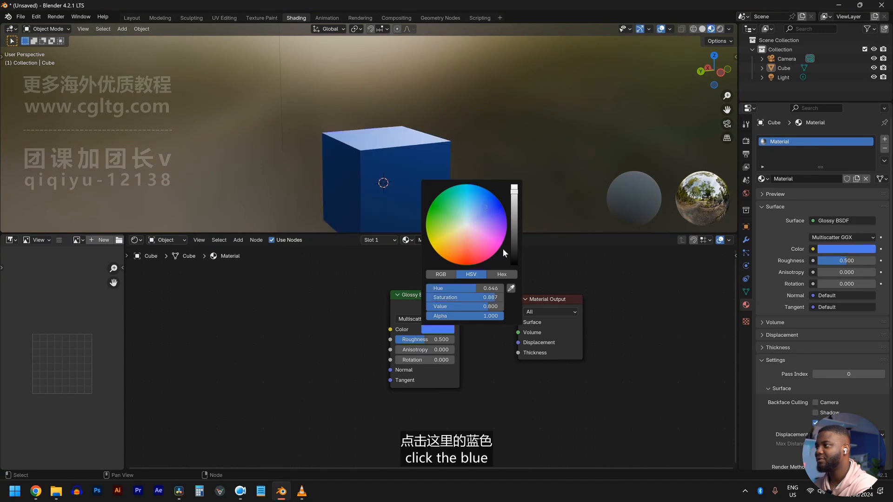
scroll(481, 157, "down", 3)
middle_click_drag(481, 157, 494, 211)
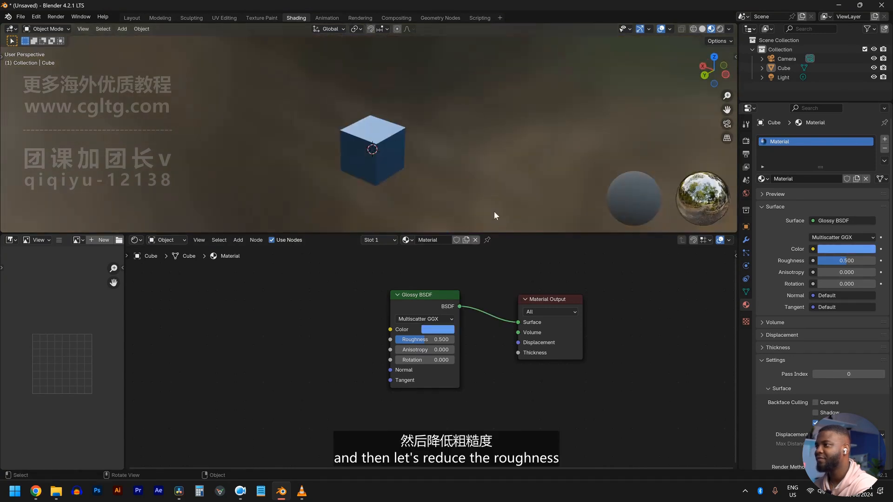
- Set the Glossy BSDF node's Roughness to 0 and inspect the reflections on the cube
scroll(483, 208, "up", 5)
left_click_drag(435, 342, 402, 342)
left_click_drag(399, 340, 393, 340)
scroll(414, 147, "down", 4)
middle_click_drag(413, 147, 419, 182)
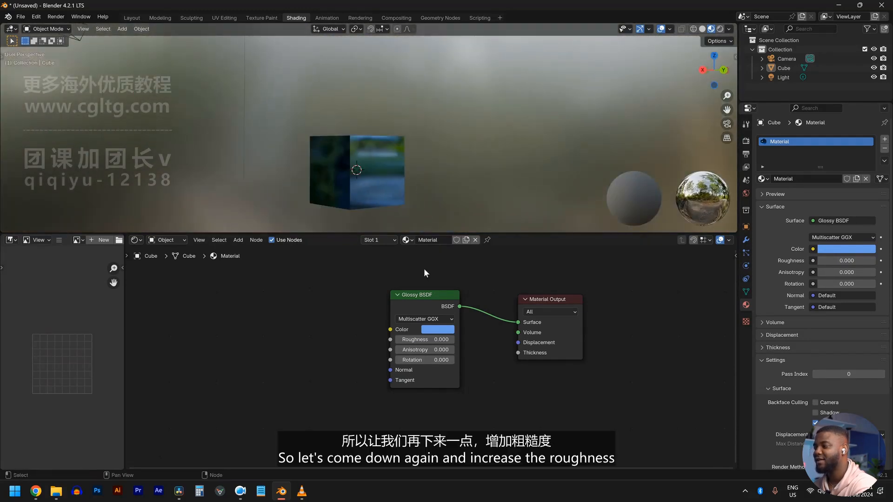
- Raise the Glossy BSDF node's Roughness to 0.415
left_click_drag(401, 340, 449, 340)
middle_click_drag(450, 114, 464, 167)
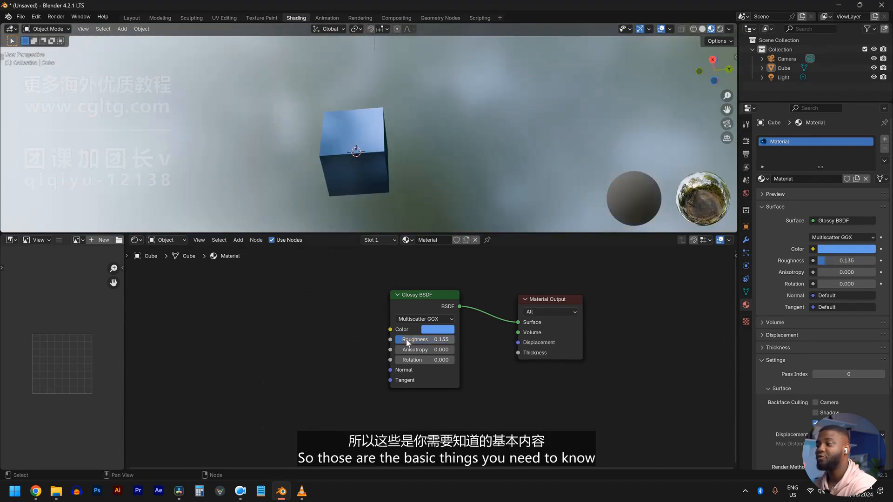
mouse_move(406, 340)
left_mouse_down()
mouse_move(440, 340)
mouse_move(419, 341)
left_mouse_up()
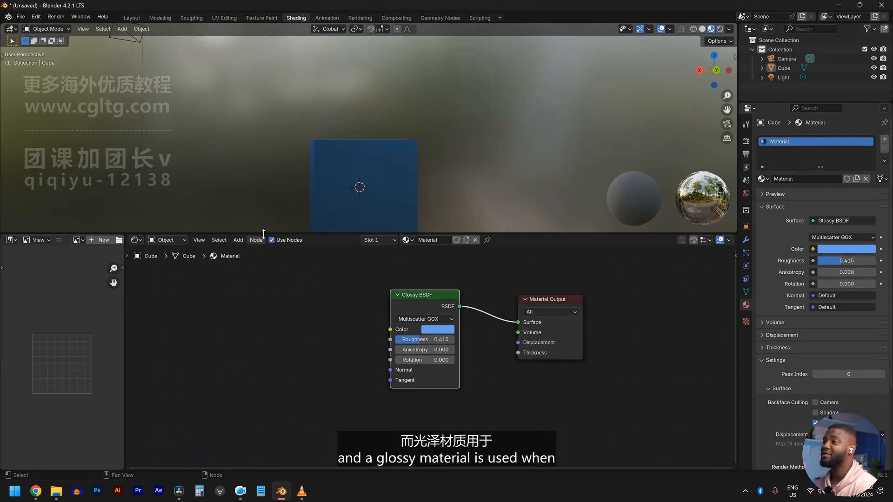
- Lower the Glossy BSDF node's Roughness to 0.242 and inspect the cube from several angles
middle_click_drag(373, 143, 457, 183)
scroll(457, 183, "up", 3)
left_click_drag(417, 339, 407, 339)
scroll(342, 181, "down", 4)
middle_click_drag(342, 182, 449, 199)
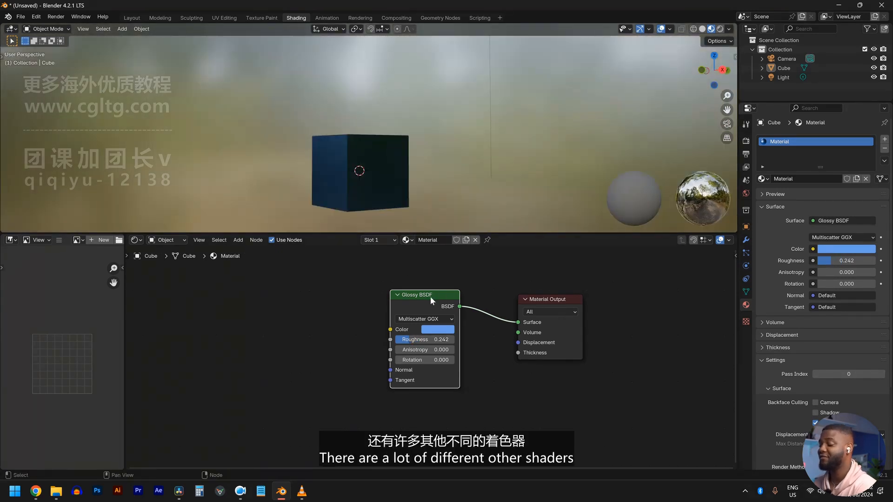
- Replace the Glossy BSDF node with a Glass BSDF connected to the Material Output's Surface input, and inspect the cube
key("x")
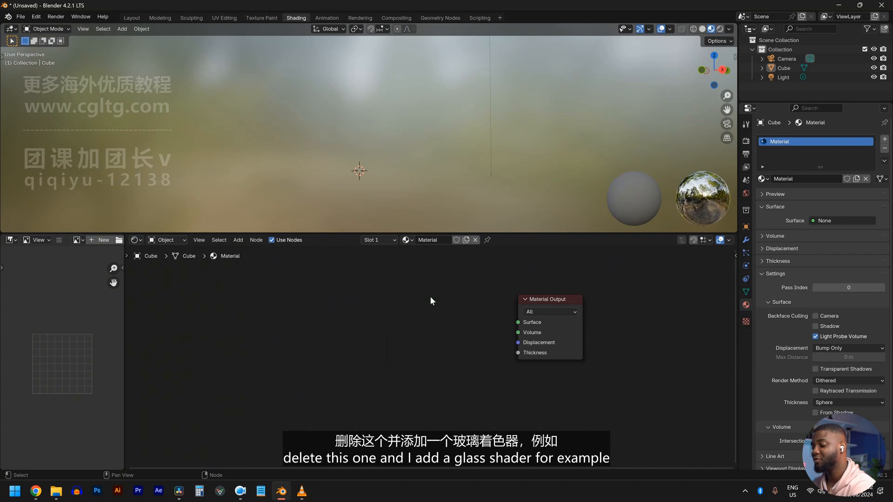
key("shift+a")
type("gla")
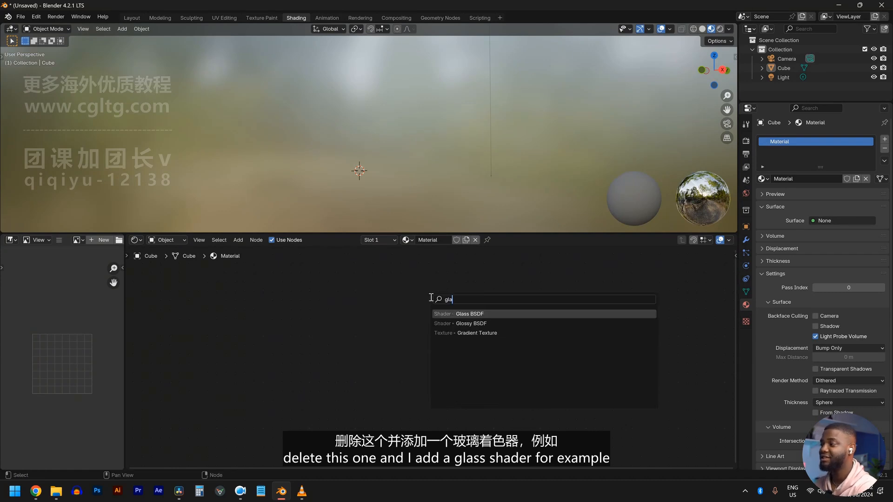
left_click(537, 314)
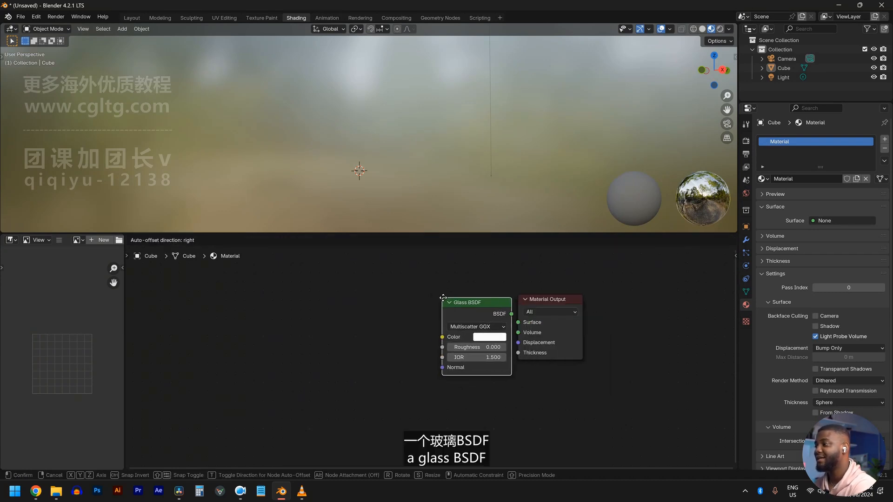
left_click_drag(463, 307, 518, 322)
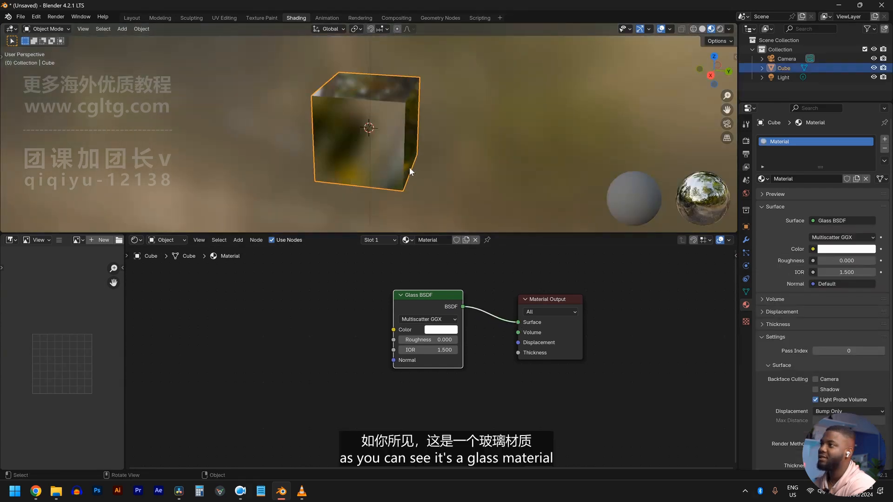
middle_click_drag(409, 166, 475, 158)
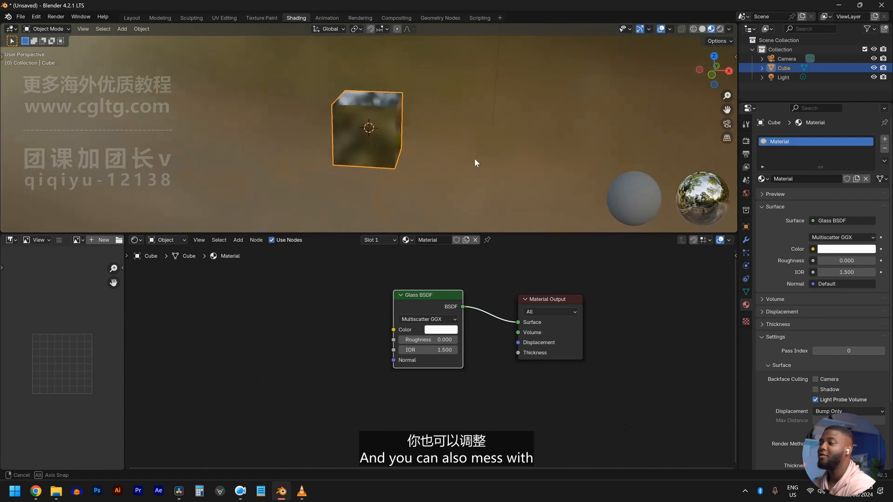
- Raise the Glass BSDF node's Roughness to 0.158, inspect the rougher glass, and bring the Roughness back to 0
left_click_drag(428, 339, 442, 340)
scroll(409, 139, "up", 4)
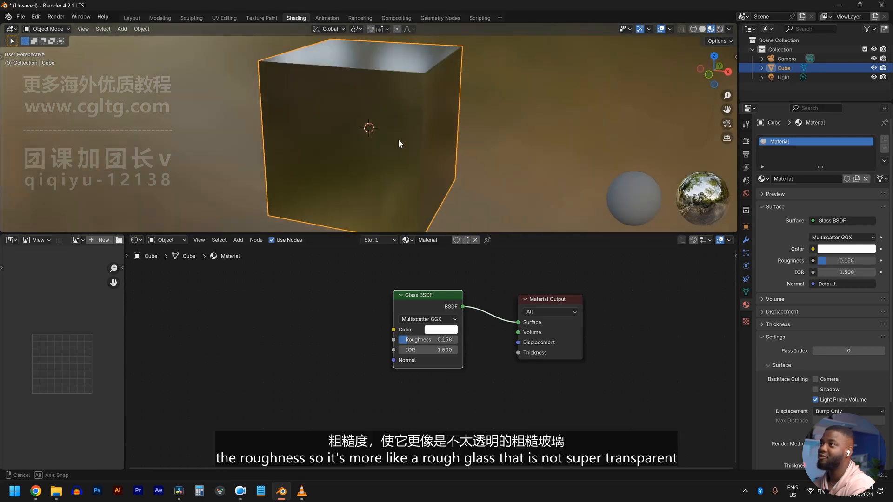
middle_click_drag(410, 127, 371, 108)
mouse_move(424, 340)
left_mouse_down()
mouse_move(436, 340)
mouse_move(412, 340)
left_mouse_up()
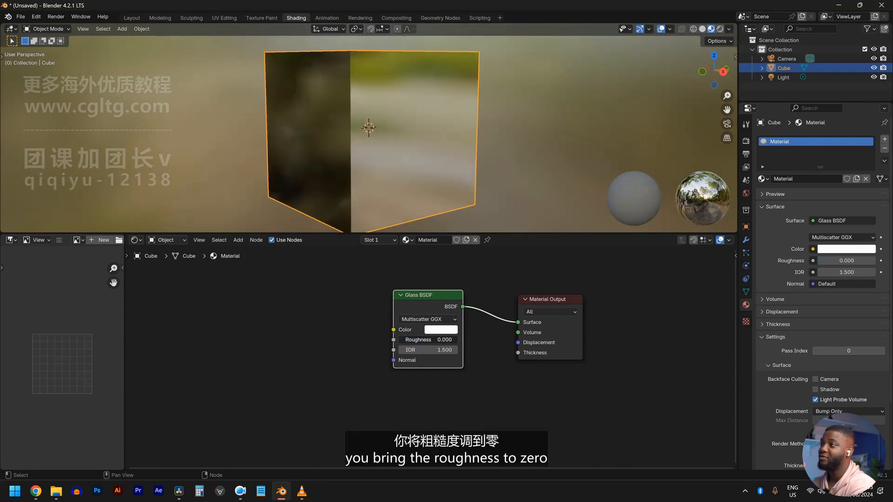
scroll(400, 133, "down", 5)
middle_click_drag(400, 133, 431, 130)
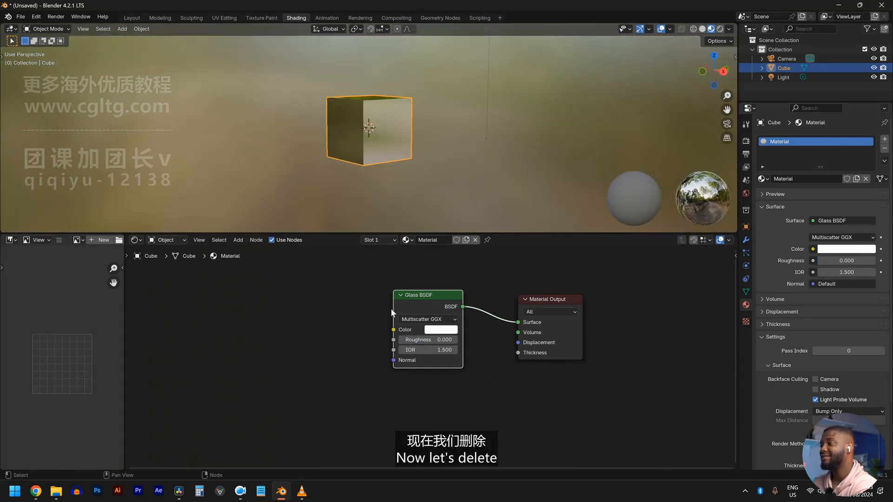
- Replace the Glass BSDF node with a Principled BSDF connected to the Material Output's Surface input, and space the two nodes apart
key("x")
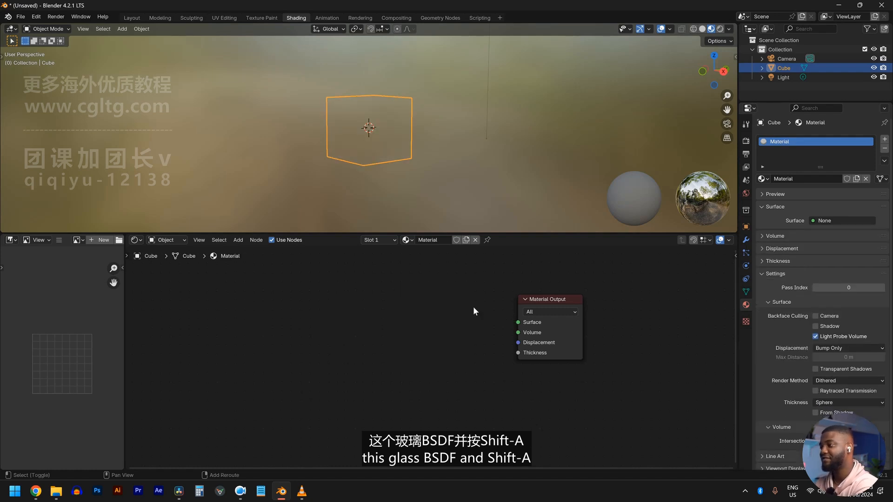
key("shift+a")
type("pri")
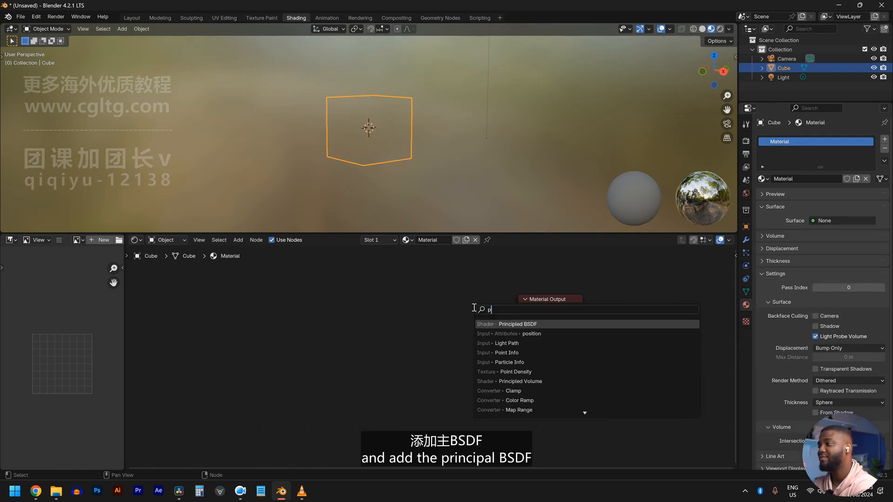
left_click(518, 325)
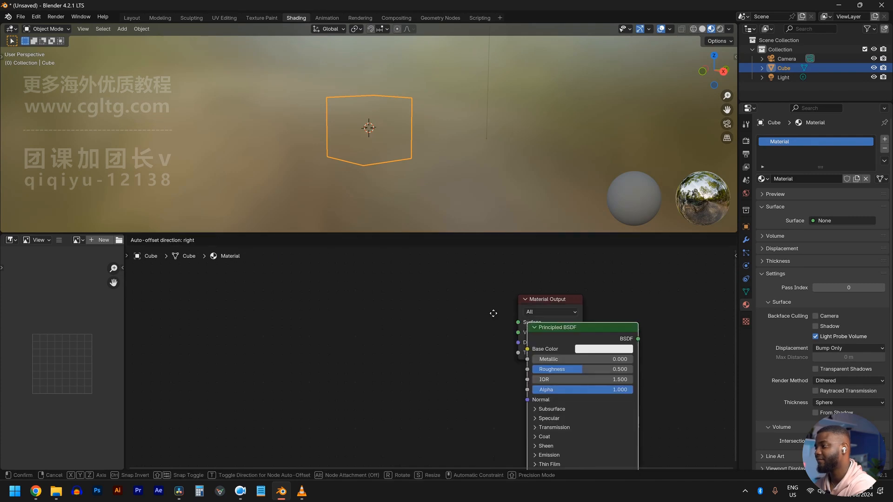
left_click(337, 281)
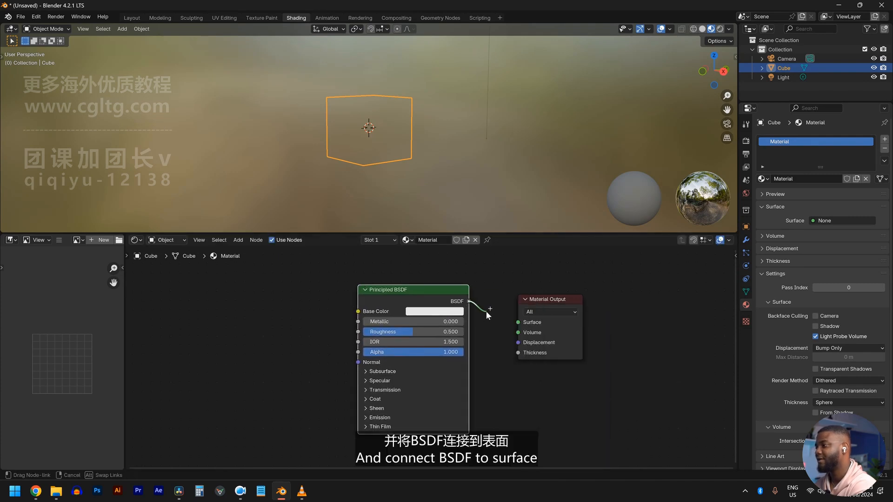
left_click_drag(492, 314, 518, 322)
left_click_drag(423, 297, 373, 297)
left_click_drag(569, 304, 579, 291)
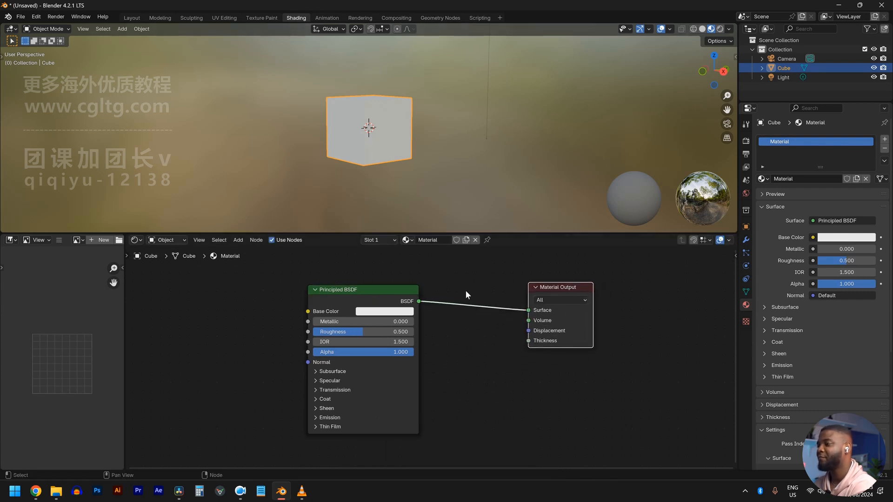
- Set the Principled BSDF node's Base Color to pink
scroll(357, 288, "up", 2)
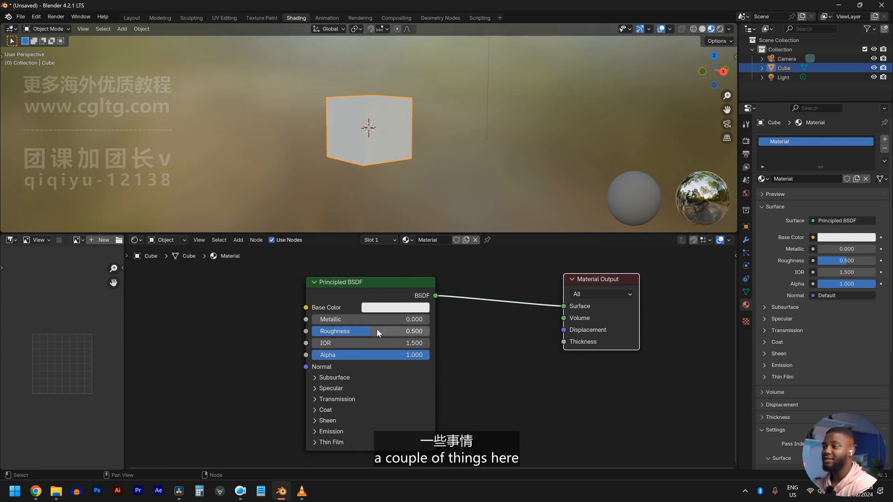
left_click(395, 308)
mouse_move(415, 182)
left_mouse_down()
mouse_move(410, 194)
mouse_move(402, 176)
mouse_move(435, 206)
left_mouse_up()
left_click_drag(435, 206, 436, 205)
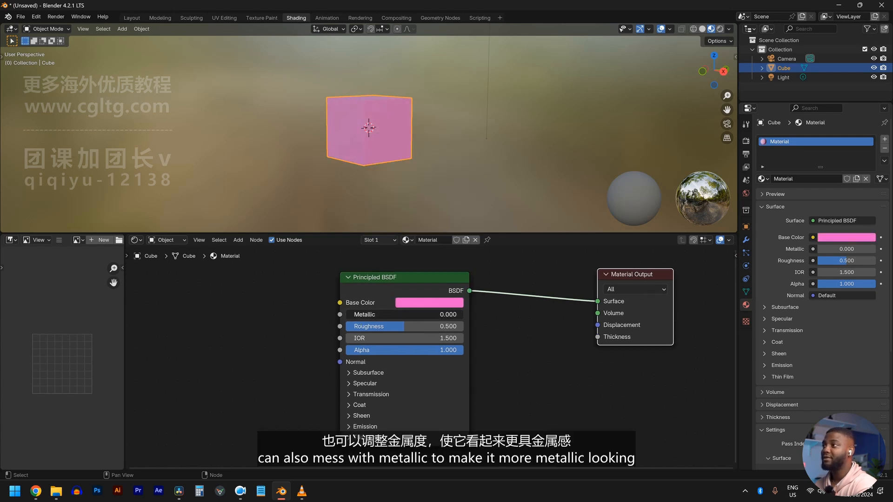
- Set the Principled BSDF node's Metallic to 0.791 and its Roughness to 0.225
left_click_drag(353, 314, 452, 314)
middle_click_drag(386, 108, 408, 162)
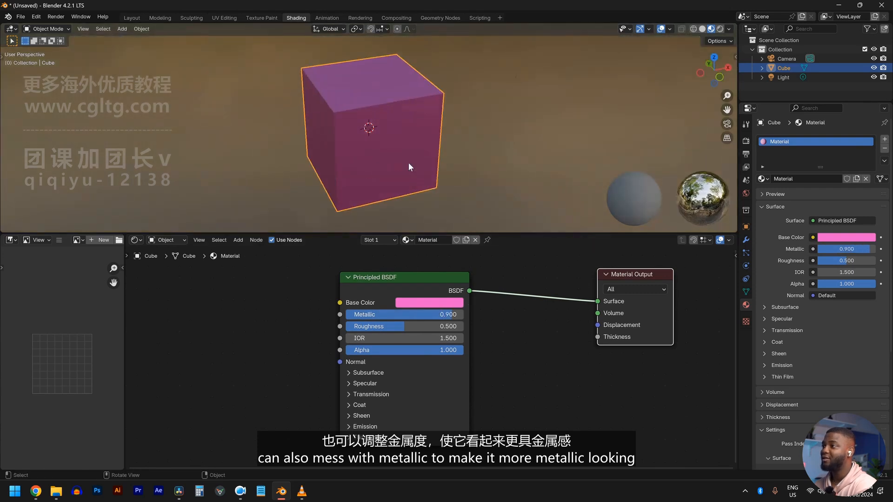
scroll(408, 166, "up", 2)
left_click_drag(450, 314, 372, 328)
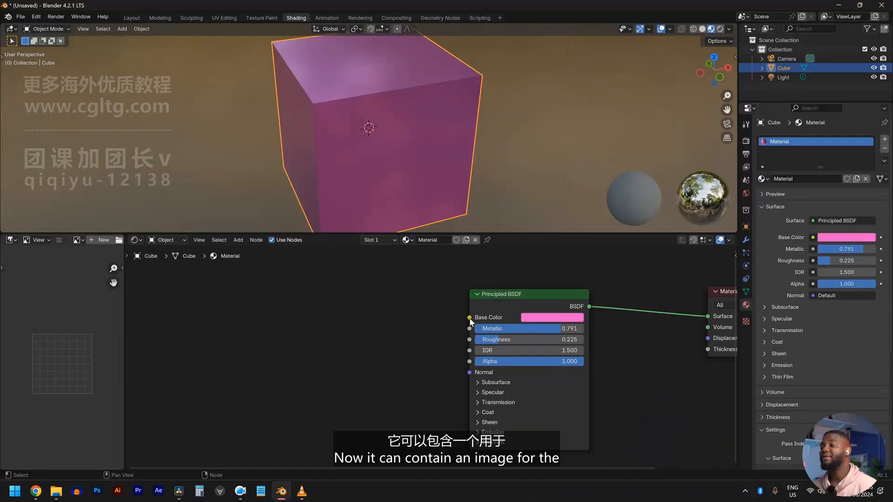
left_click_drag(469, 318, 315, 319)
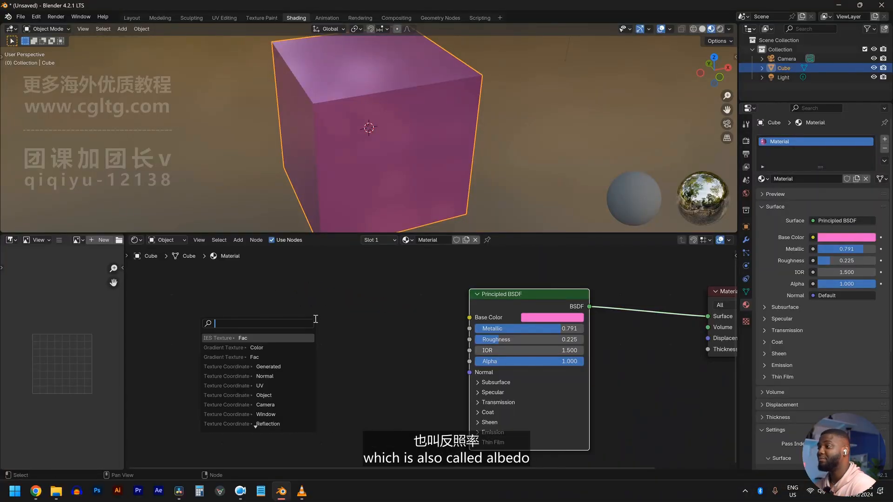
left_click(425, 327)
left_click_drag(469, 328, 286, 320)
left_click(463, 346)
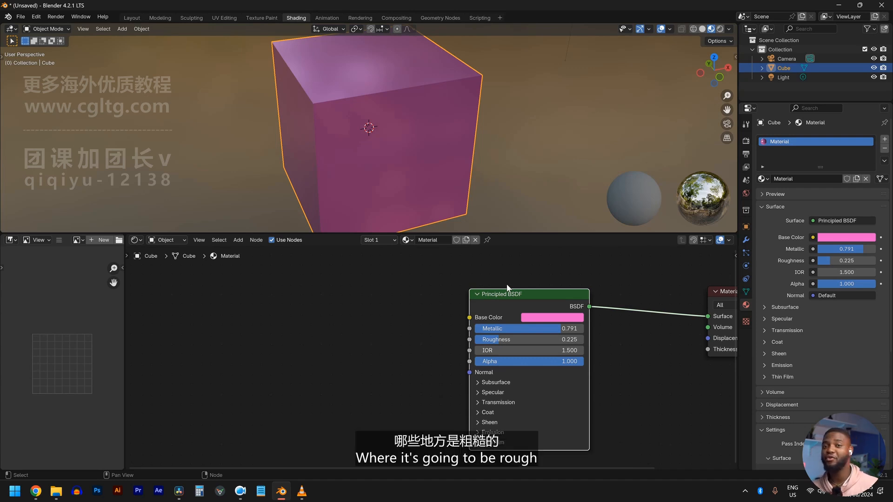
left_click_drag(469, 372, 247, 337)
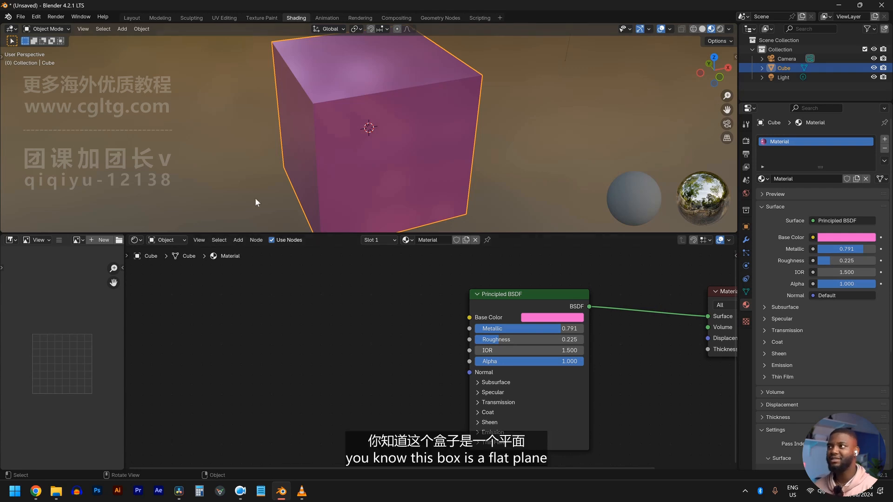
middle_click_drag(311, 202, 416, 172)
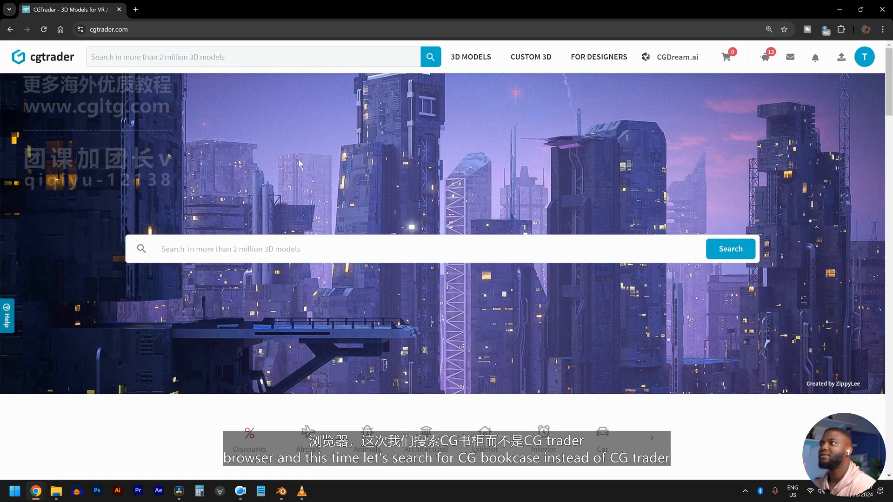
- Switch to the web browser and open the textures page of cgbookcase.com
left_click(445, 28)
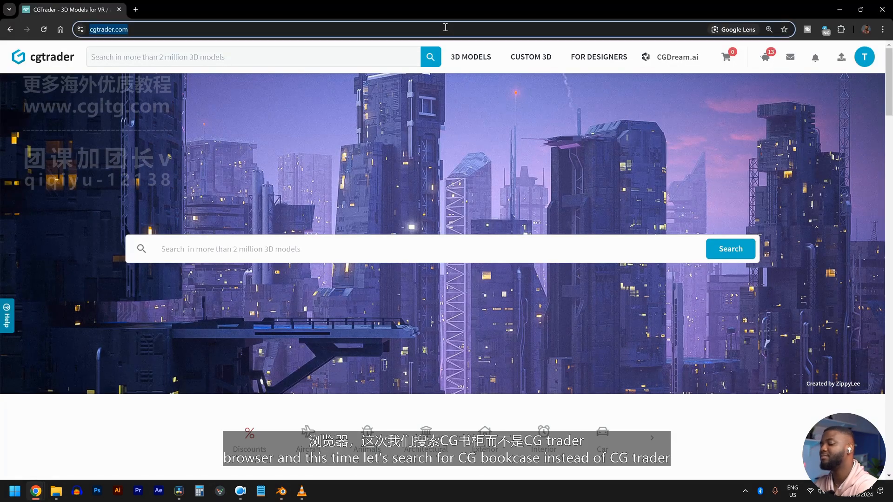
type("cgbookcas")
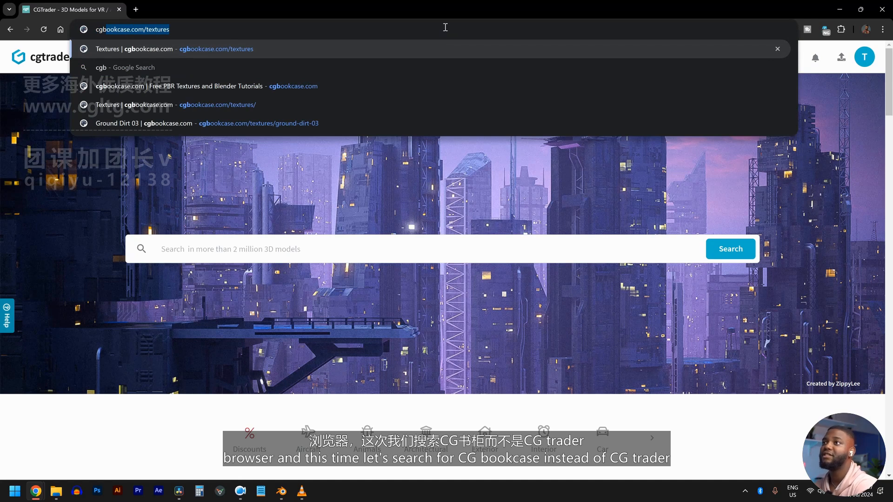
left_click(286, 54)
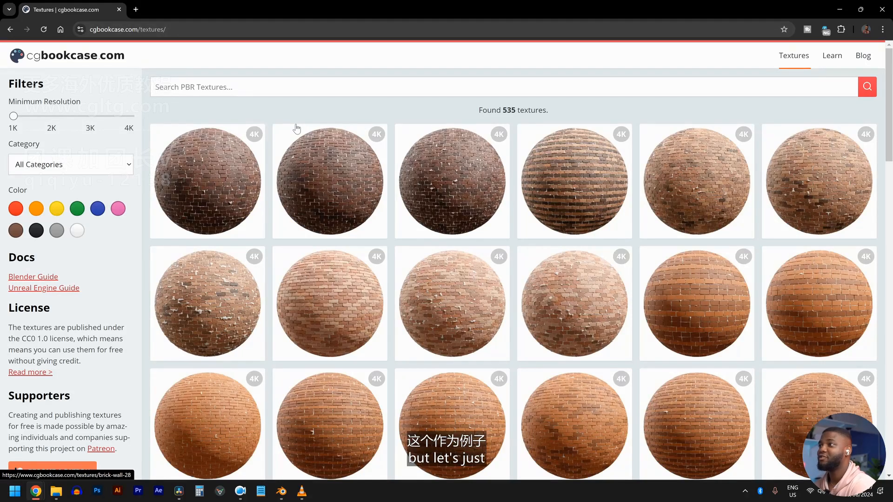
- Look through the available texture categories and browse the PBR texture gallery
left_click(102, 168)
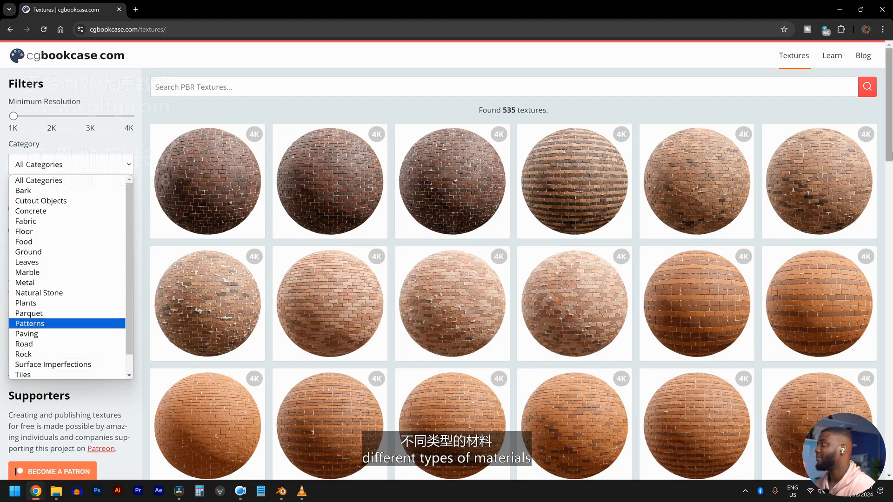
scroll(779, 187, "down", 5)
scroll(779, 188, "up", 5)
scroll(779, 187, "down", 4)
scroll(393, 190, "down", 7)
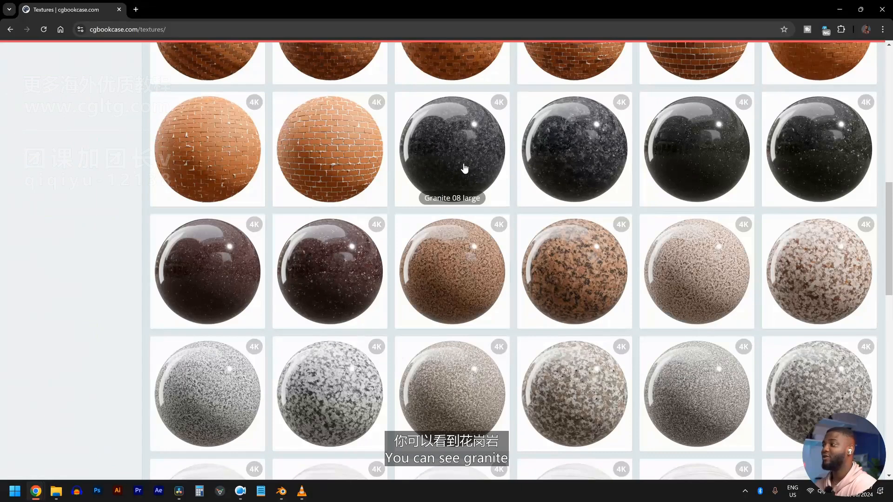
- Browse the brick wall textures in the gallery and open the Brick Wall 24 texture page
scroll(892, 319, "down", 8)
scroll(891, 319, "up", 15)
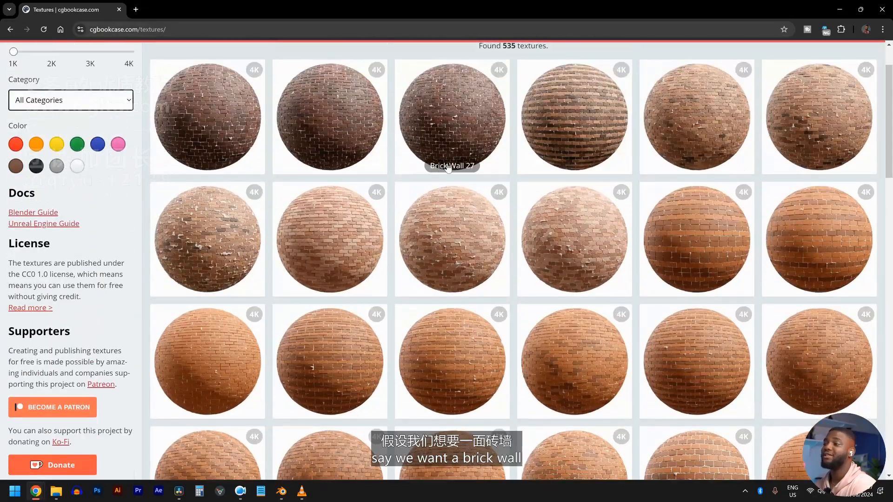
key("alt+Tab")
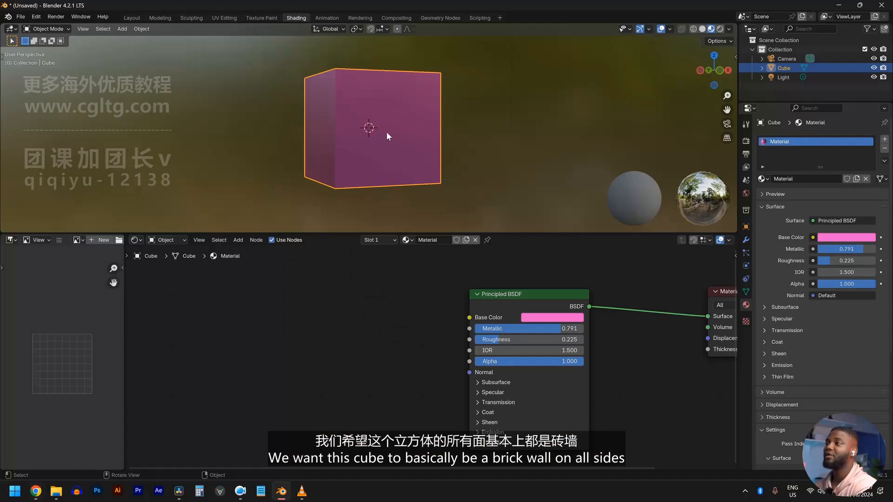
middle_click_drag(398, 82, 424, 155)
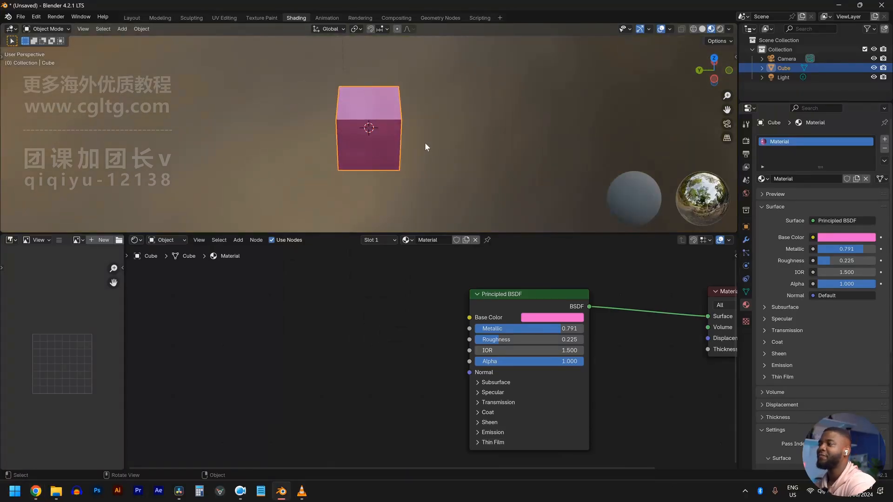
key("alt+Tab")
scroll(251, 185, "down", 3)
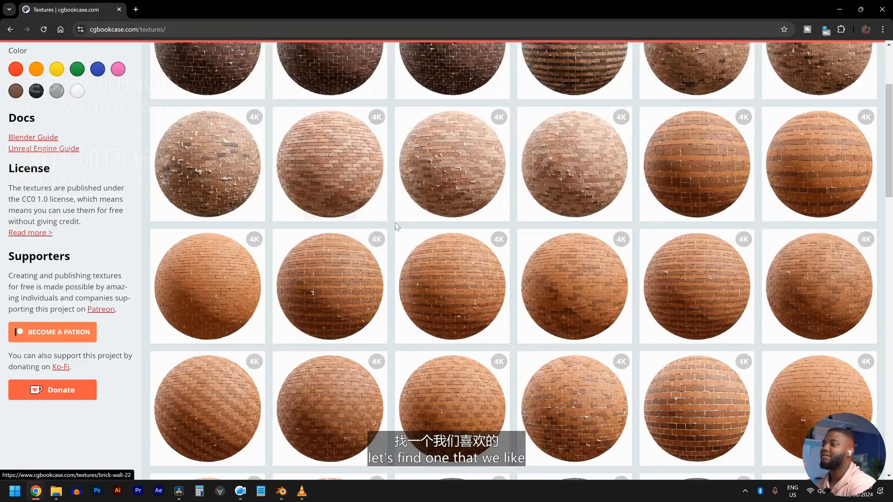
scroll(465, 200, "up", 2)
scroll(623, 186, "down", 1)
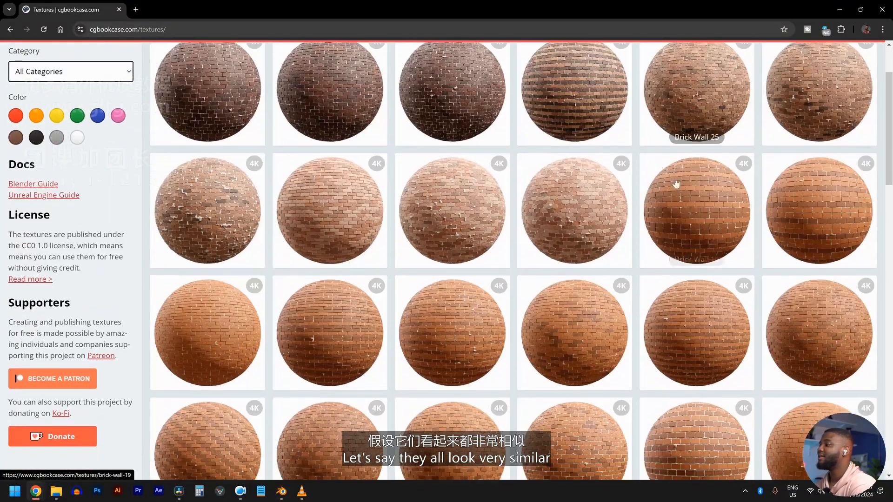
scroll(716, 192, "down", 5)
scroll(376, 195, "up", 2)
scroll(392, 192, "up", 4)
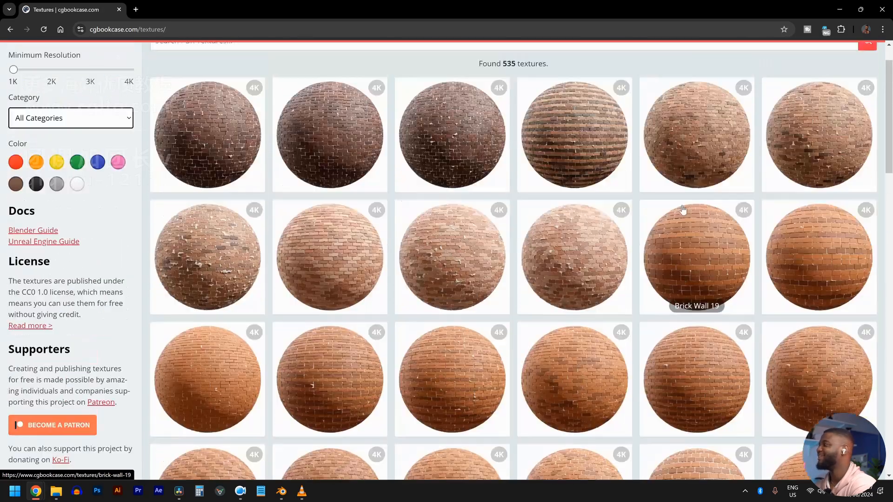
left_click(837, 138)
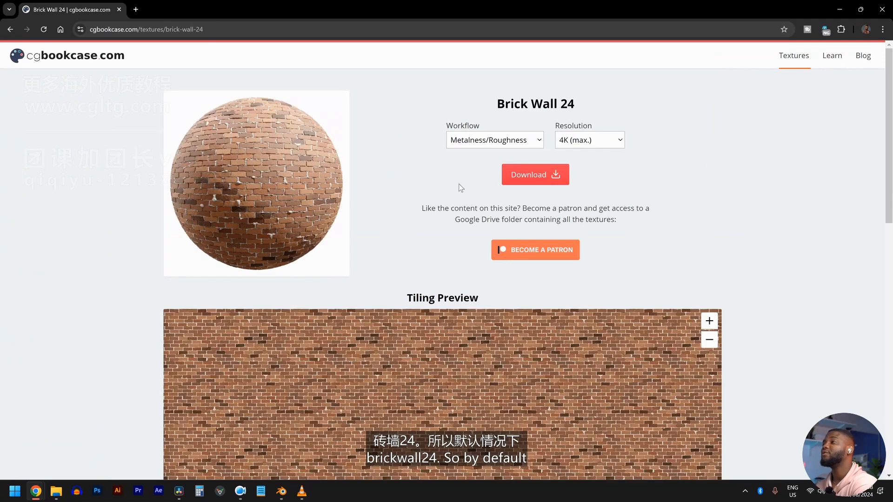
left_click(482, 144)
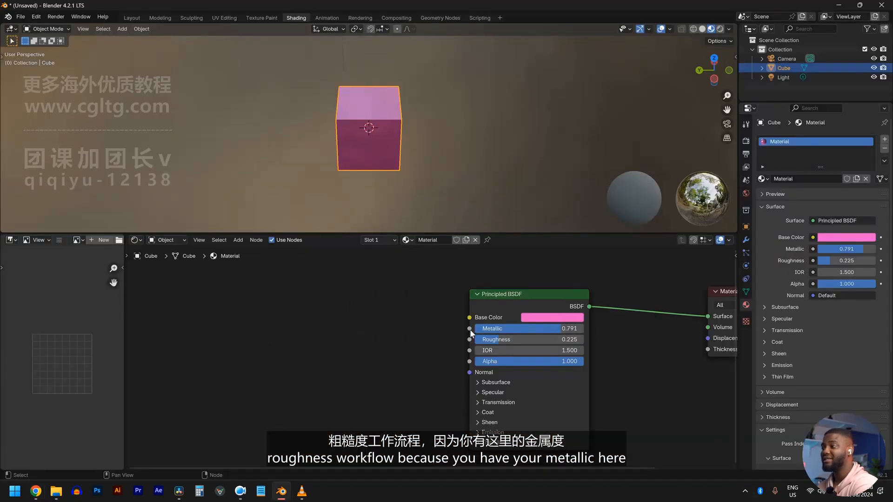
left_click_drag(469, 329, 283, 338)
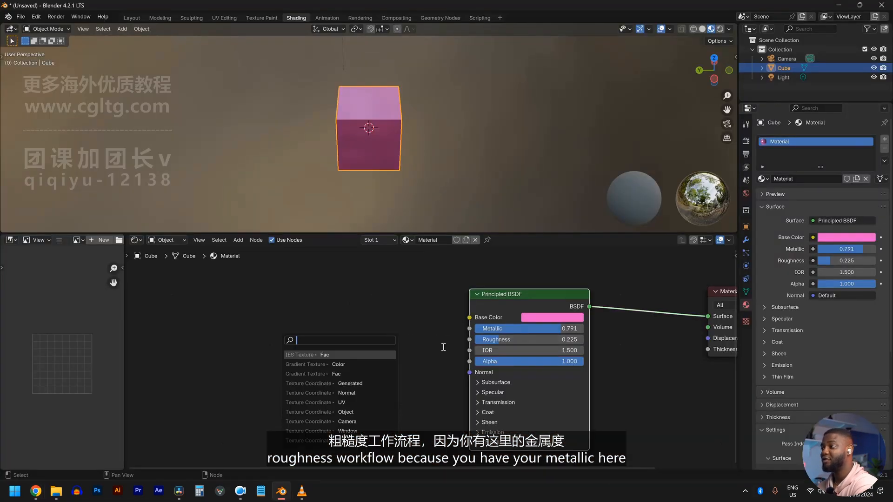
left_click(467, 345)
left_click_drag(469, 341, 321, 342)
left_click(415, 328)
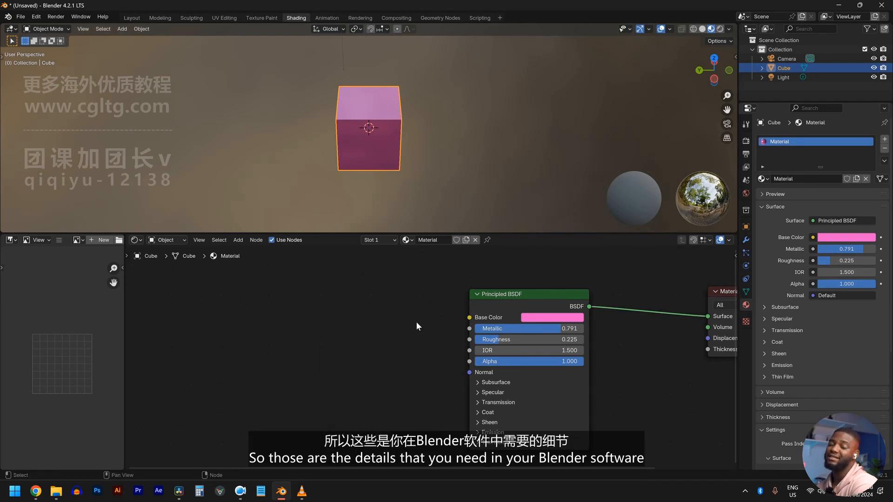
key("alt+Tab")
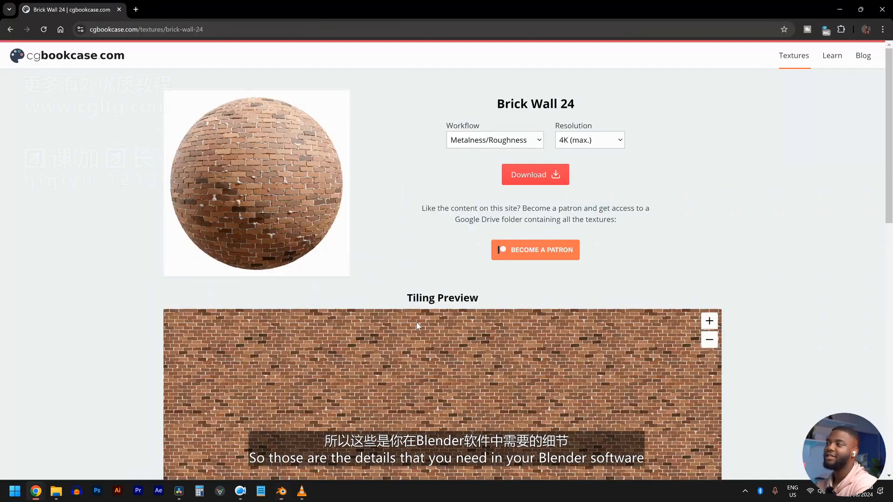
- Set the Brick Wall 24 texture's resolution to 2K and download it
left_click(571, 142)
left_click(571, 141)
left_click(572, 141)
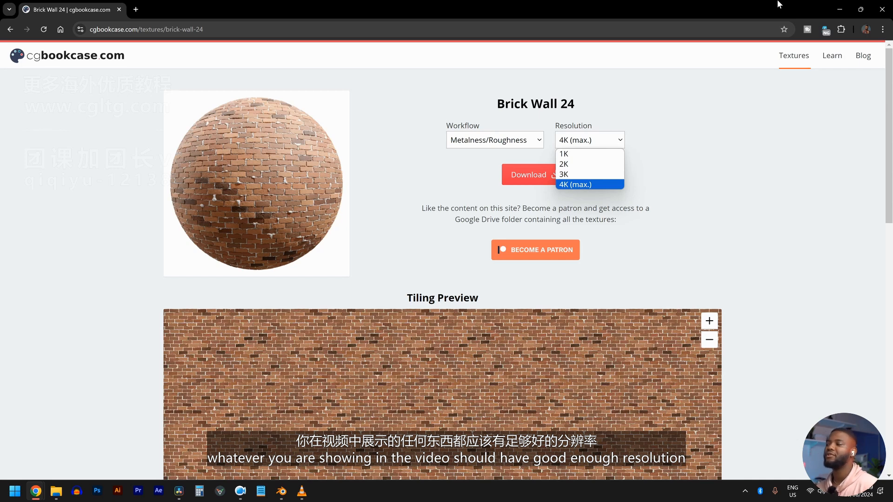
left_click(580, 165)
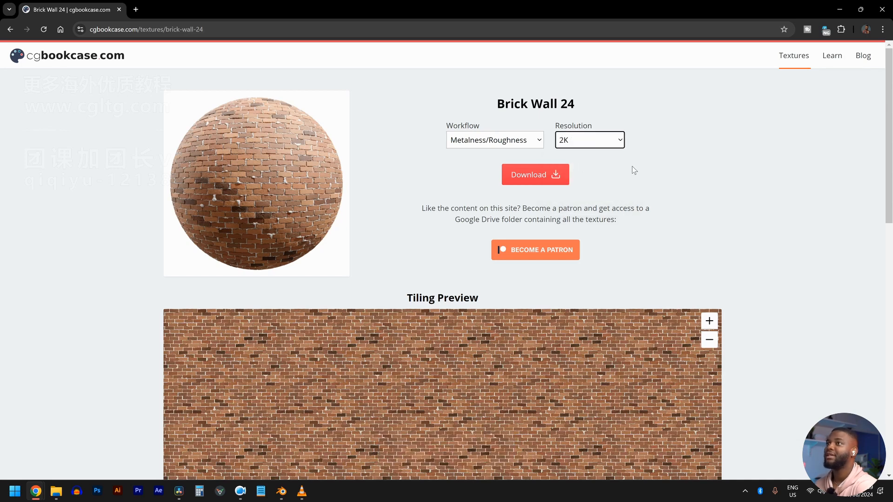
left_click(547, 183)
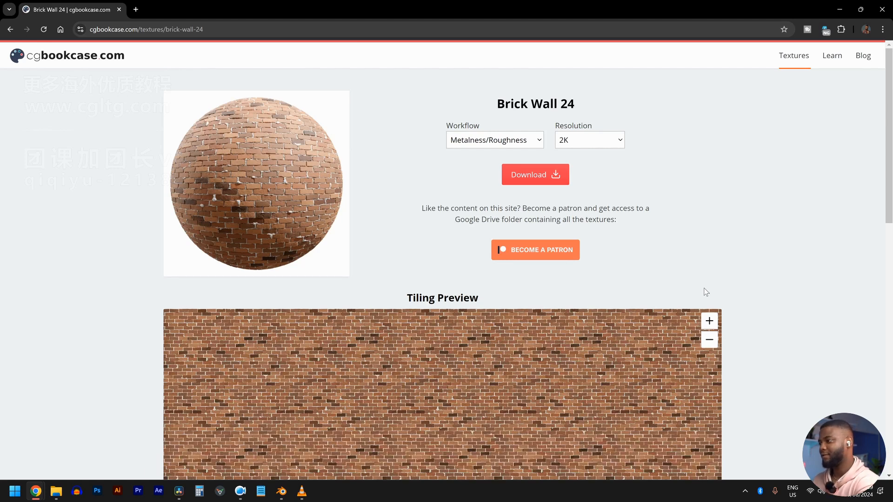
- Examine the tiling preview, the sphere preview and the available texture maps of Brick Wall 24
scroll(456, 253, "down", 3)
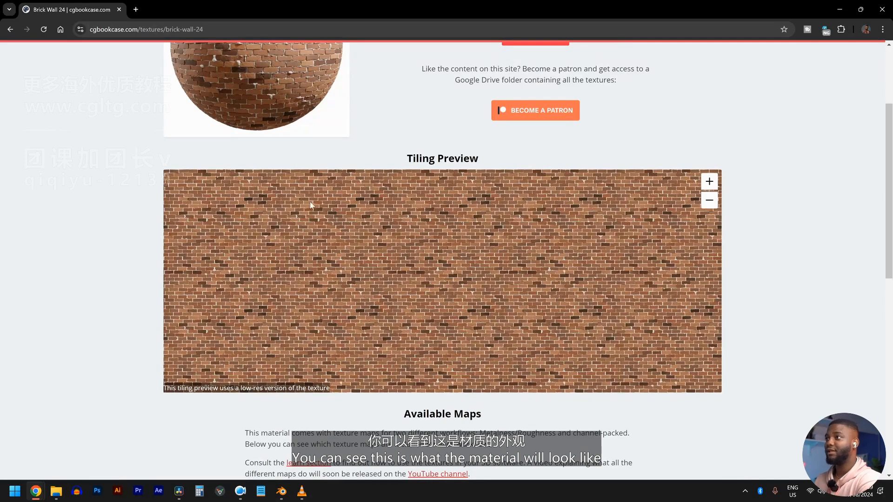
scroll(307, 196, "up", 3)
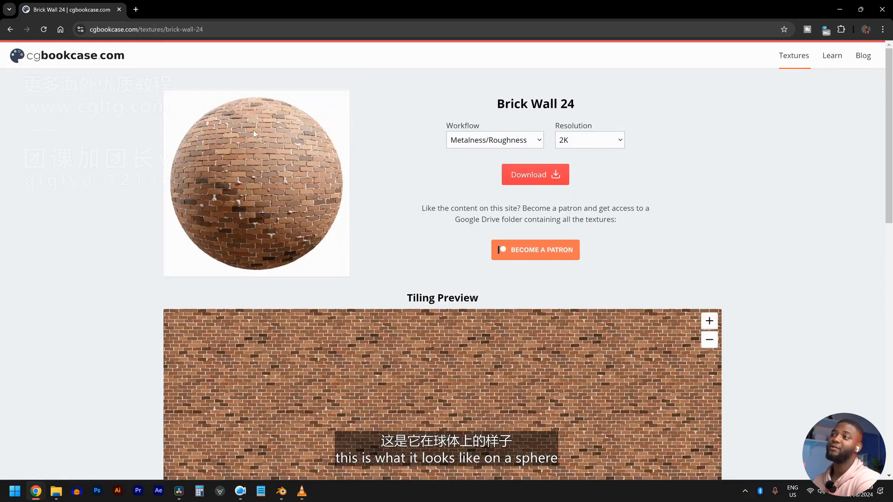
scroll(364, 193, "down", 12)
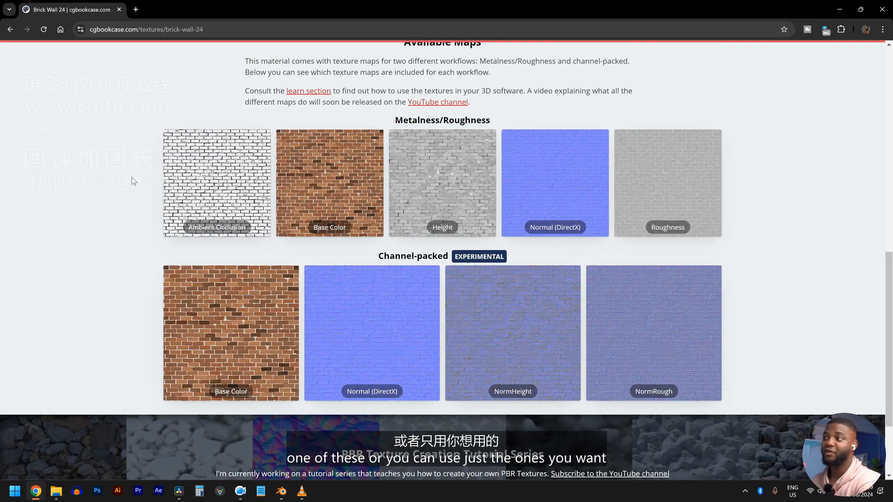
scroll(446, 255, "down", 3)
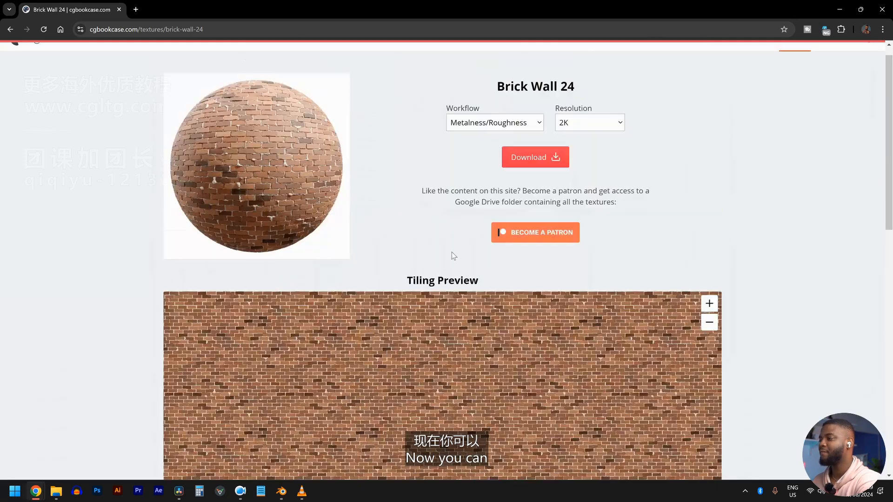
- Switch to File Explorer, extract BrickWall24_MR_2K.zip in the Compressed downloads folder and delete the zip file
key("alt+Tab")
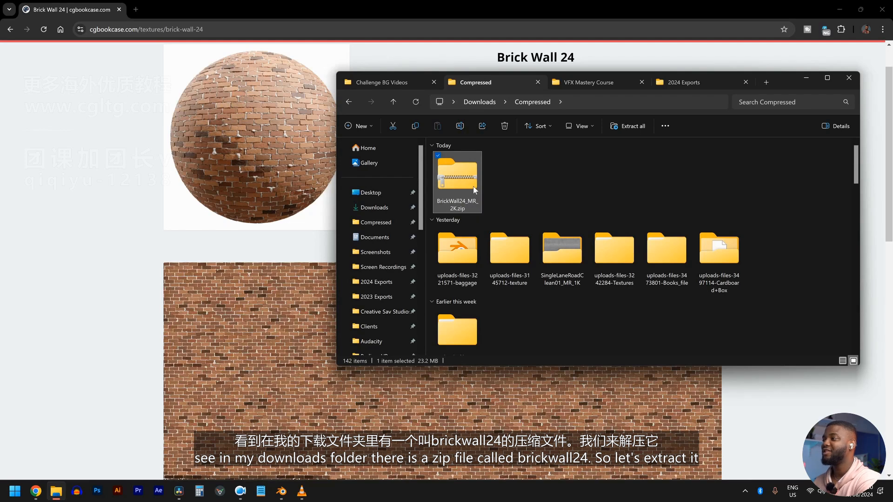
right_click(466, 158)
left_click(502, 260)
left_click(520, 338)
key("Delete")
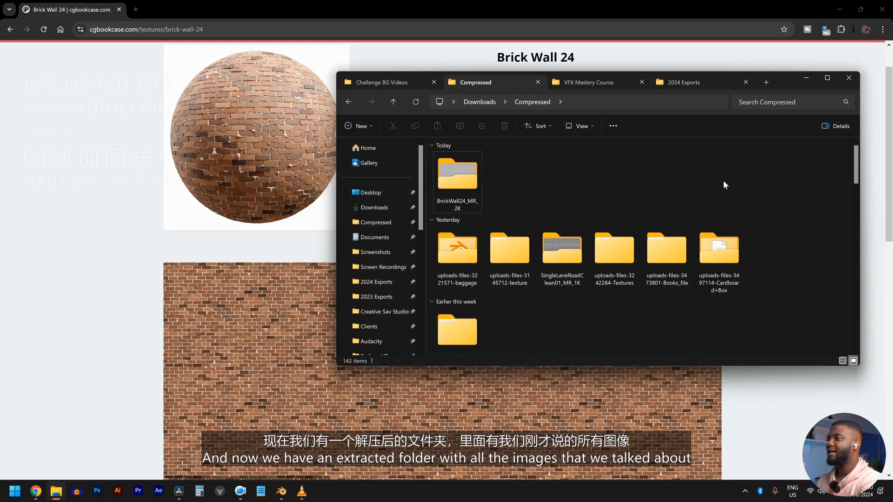
- Open the extracted BrickWall24_MR_2K folder and display its contents as large thumbnails
double_click(468, 175)
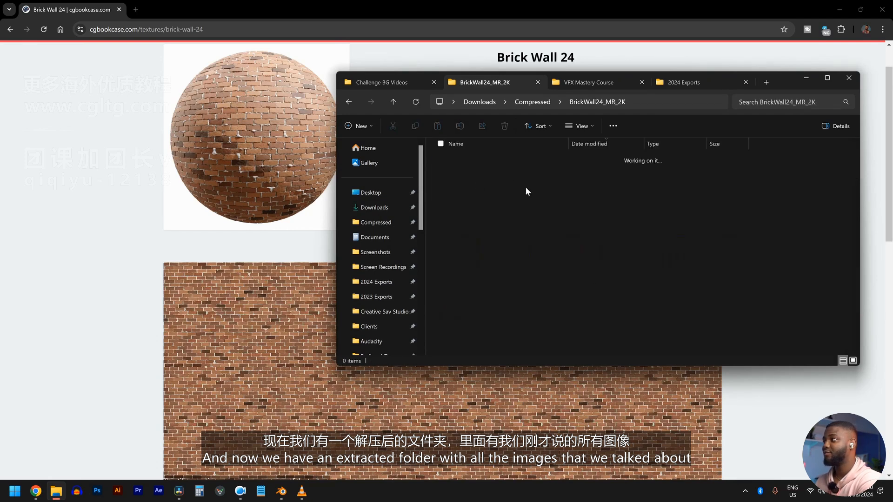
left_click(853, 360)
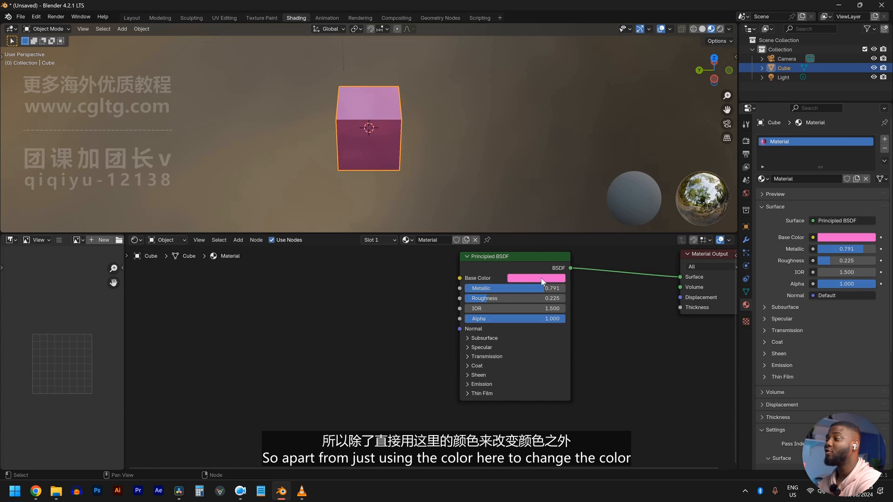
- In Blender, add an Image Texture node and connect its Color output to the Principled BSDF's Base Color input
left_click(539, 279)
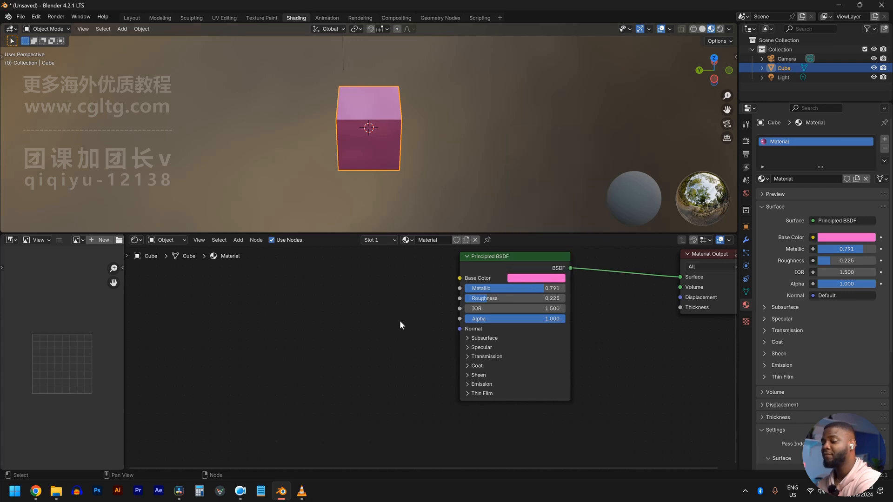
key("shift+a")
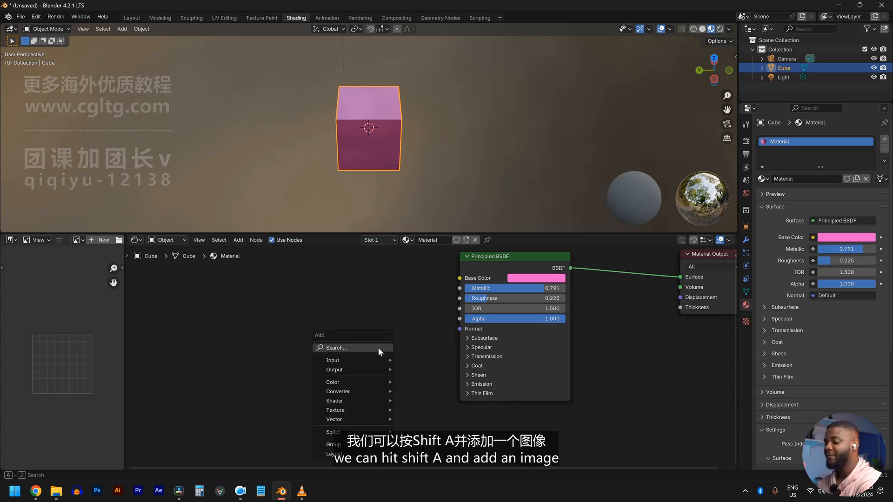
left_click(378, 347)
type("im")
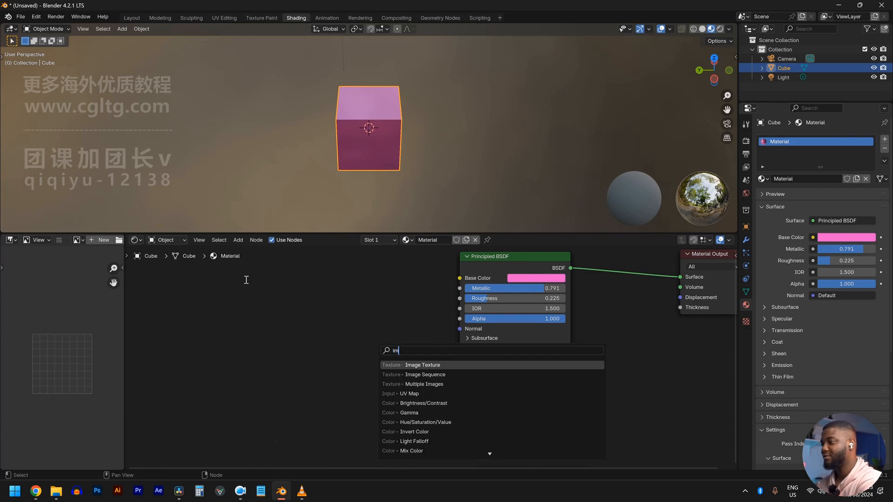
left_click(419, 365)
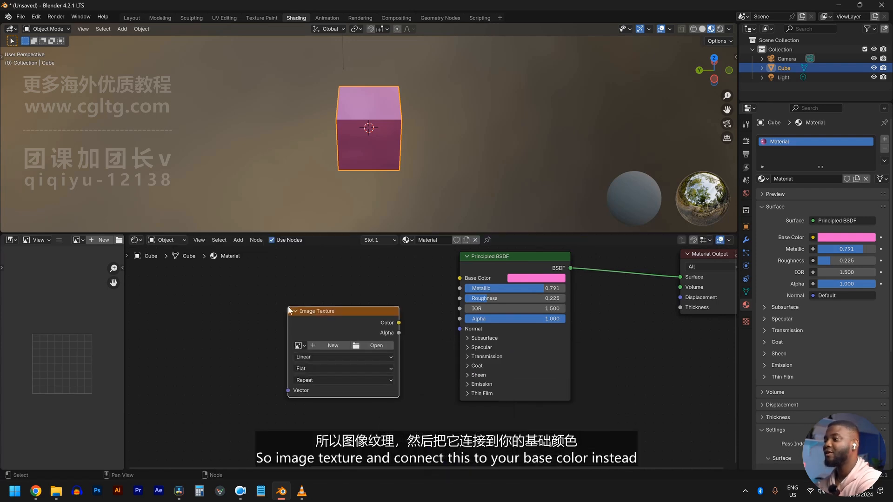
left_click_drag(399, 322, 459, 278)
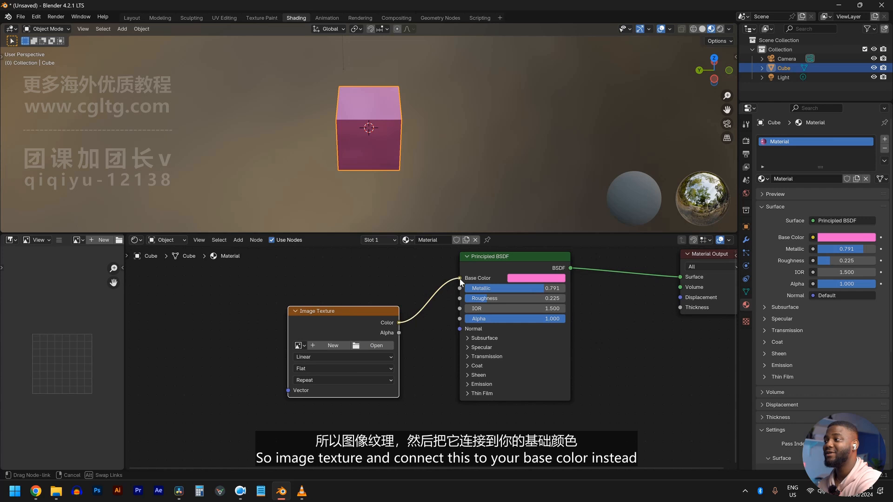
scroll(425, 215, "up", 3)
middle_click_drag(424, 216, 437, 155)
scroll(434, 167, "down", 2)
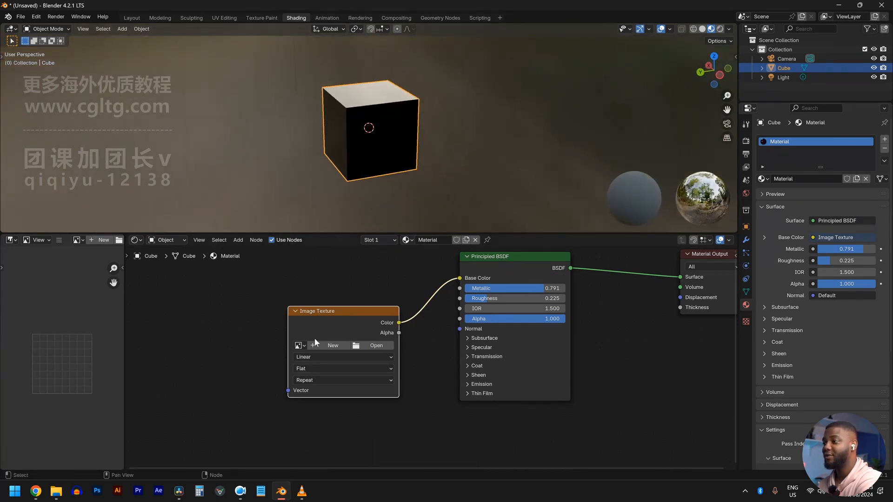
- Load the happy-mixed-race image from the Downloads folder into the Image Texture node
left_click(371, 346)
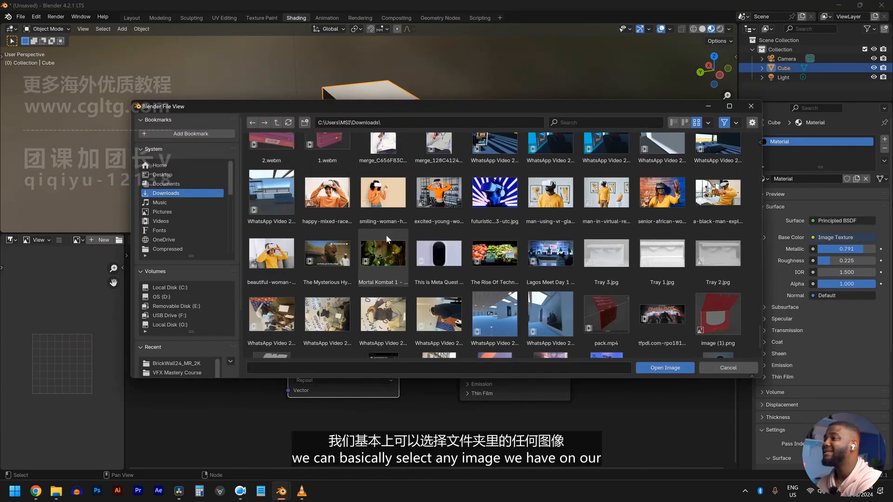
left_click(334, 191)
double_click(332, 189)
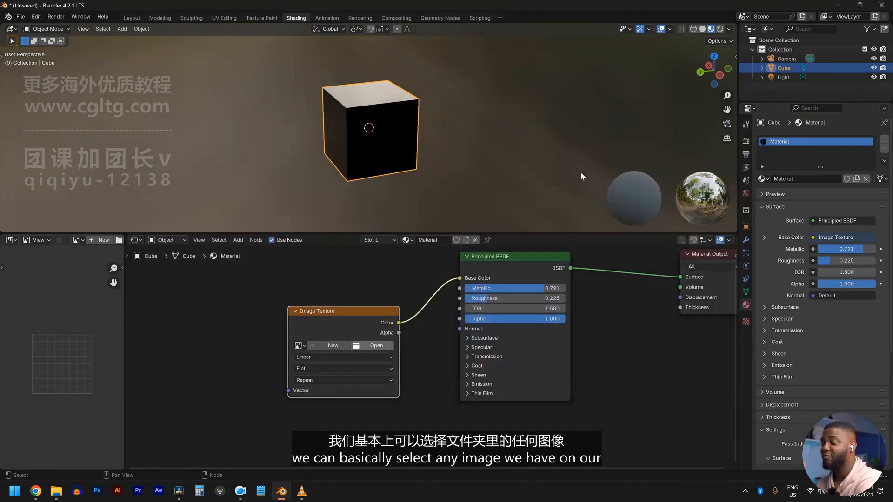
scroll(377, 139, "up", 2)
middle_click_drag(374, 134, 431, 148)
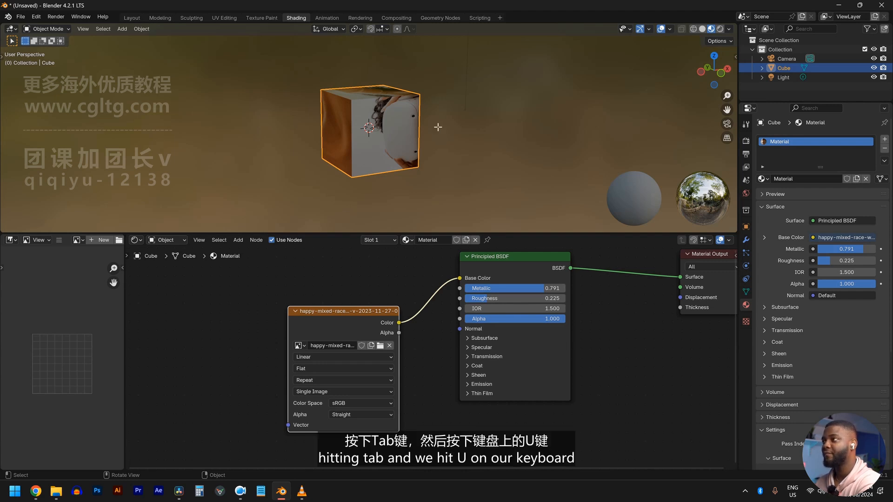
- Enter Edit Mode on the cube and apply the Unwrap UV mapping to all its faces
key("Tab")
middle_click_drag(437, 127, 438, 111)
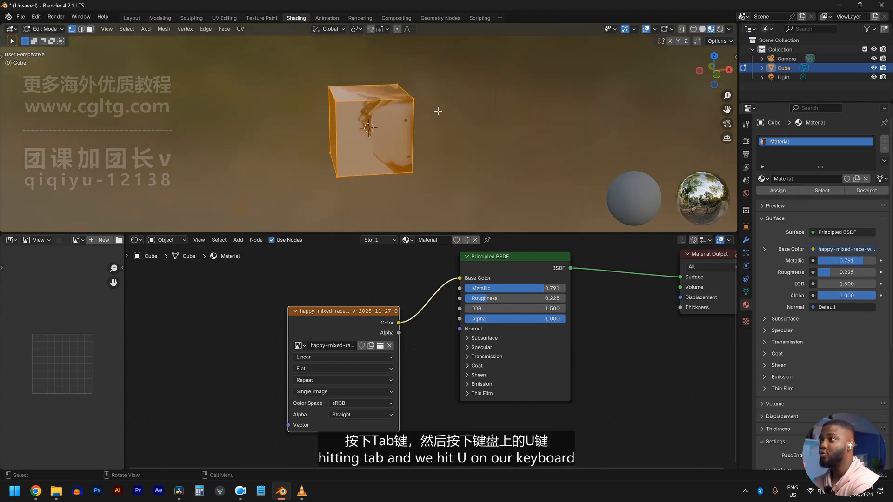
key("u")
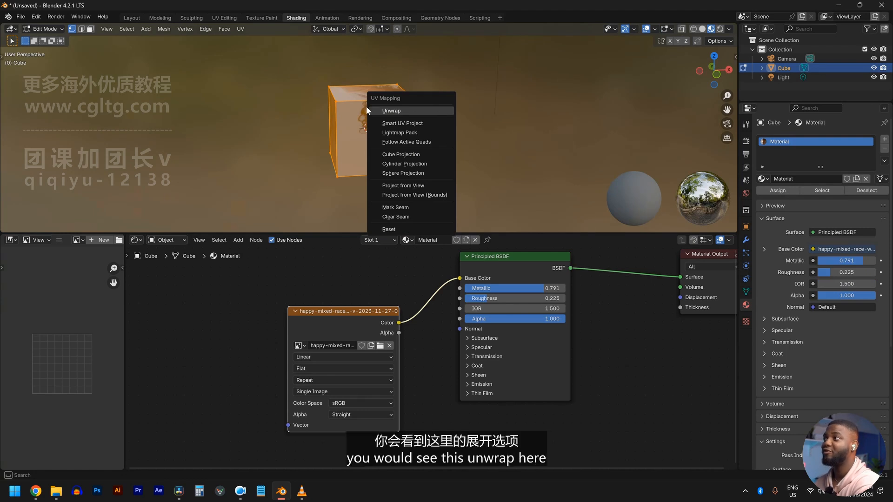
left_click(405, 113)
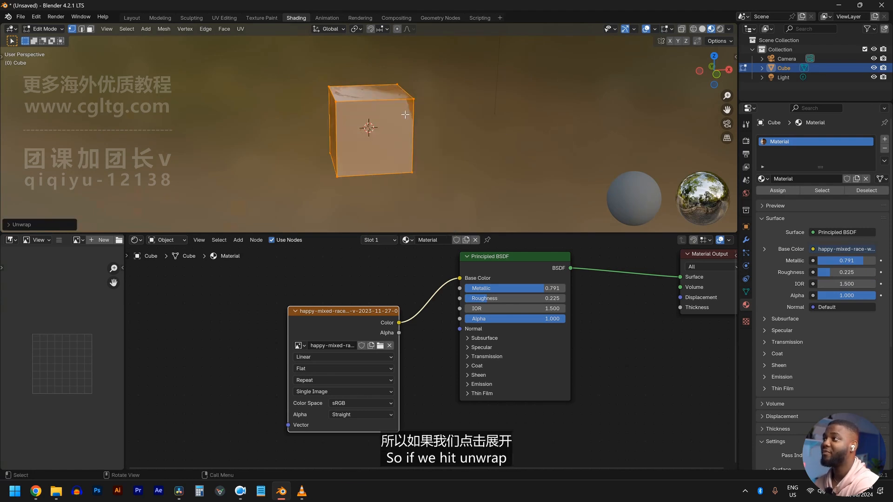
middle_click_drag(409, 135, 433, 160)
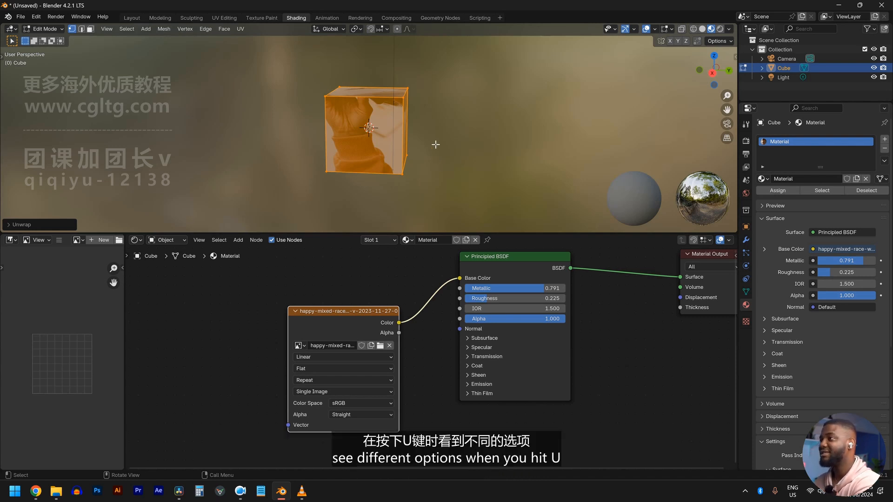
- Apply the Cube Projection UV mapping to all of the cube's faces and return to Object Mode
key("u")
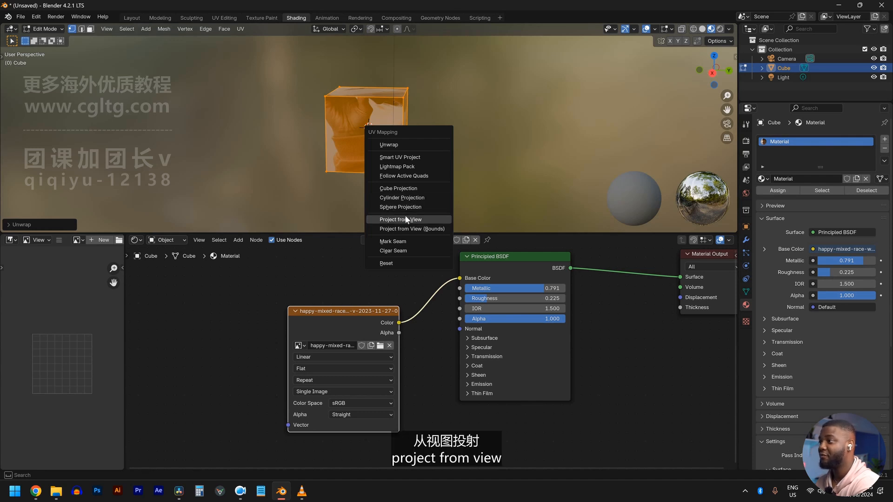
left_click(402, 189)
key("Tab")
middle_click_drag(512, 179, 431, 164)
scroll(287, 148, "down", 3)
scroll(398, 163, "up", 2)
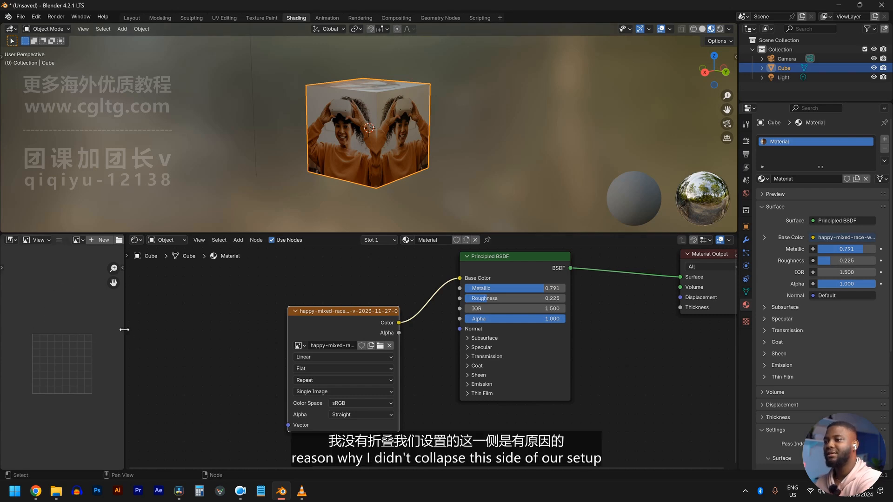
- Widen the Image Editor and display the happy-mixed-race image in it, zoomed out to show the whole picture
left_click_drag(122, 330, 177, 323)
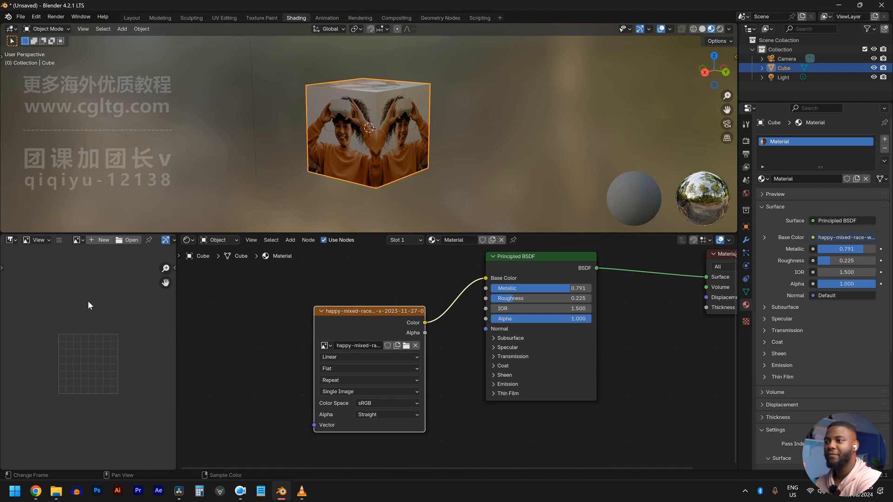
scroll(80, 312, "up", 3)
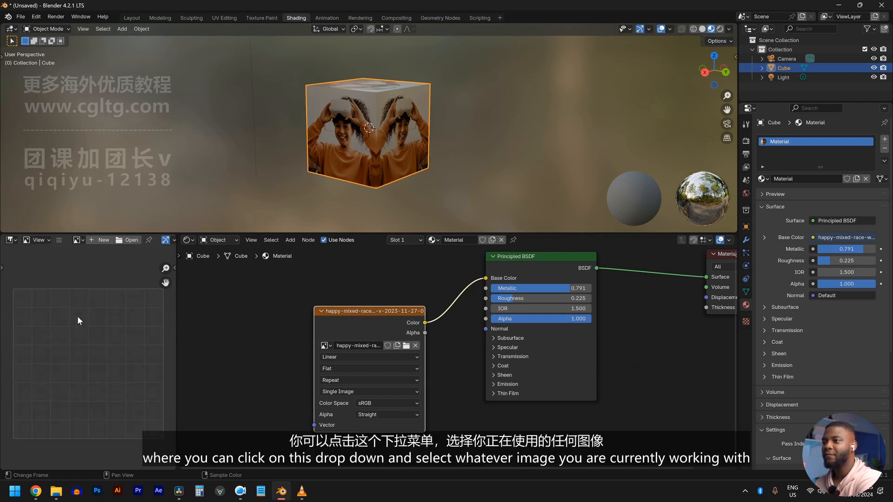
left_click(78, 240)
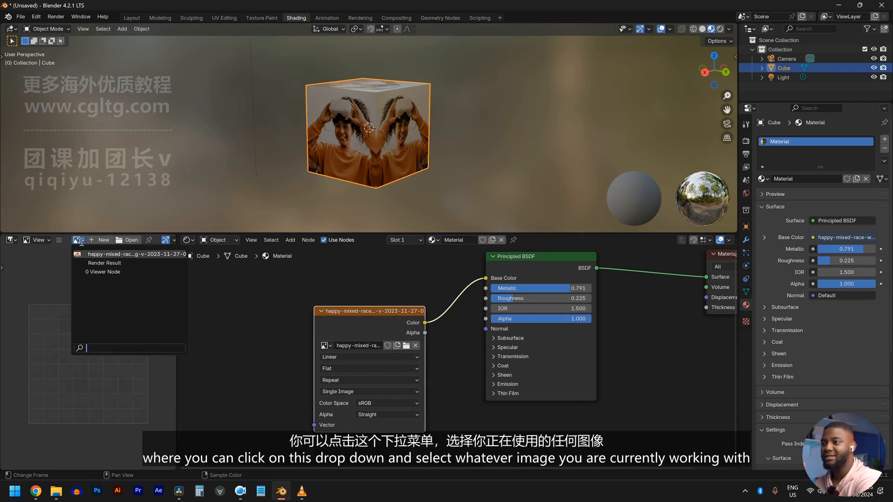
left_click(135, 254)
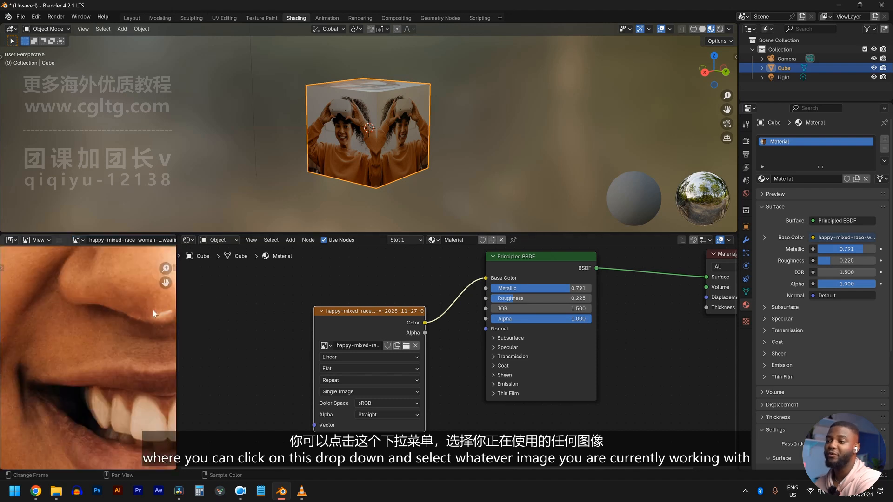
scroll(107, 323, "down", 5)
scroll(127, 335, "down", 2)
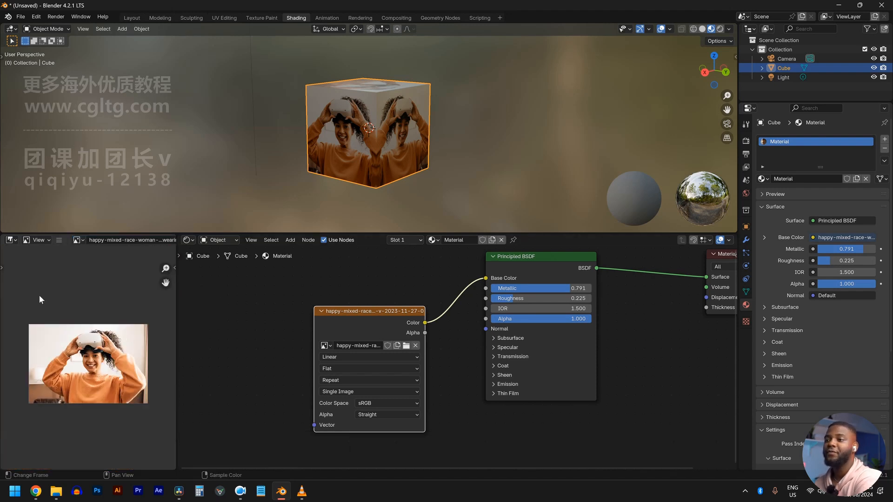
- Change the Image Editor to the UV Editor and enter Edit Mode on the cube to show its UVs over the image
left_click(11, 240)
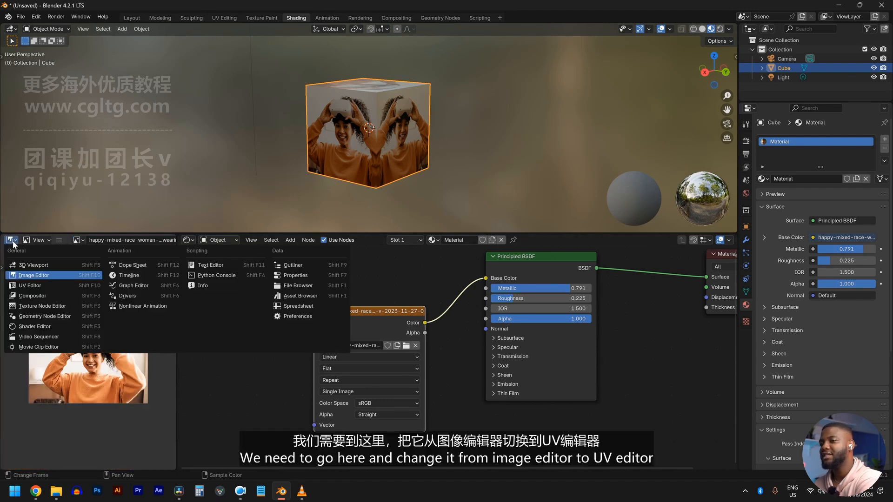
left_click(33, 286)
scroll(58, 396, "up", 2)
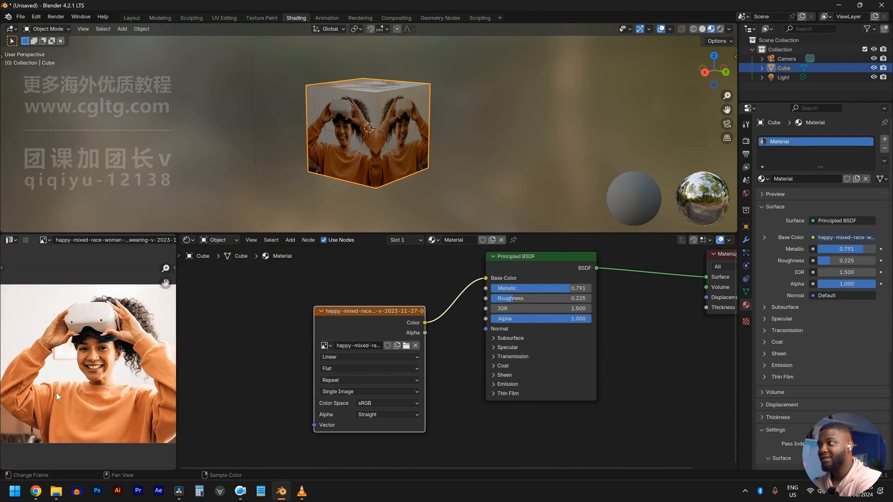
scroll(405, 196, "down", 2)
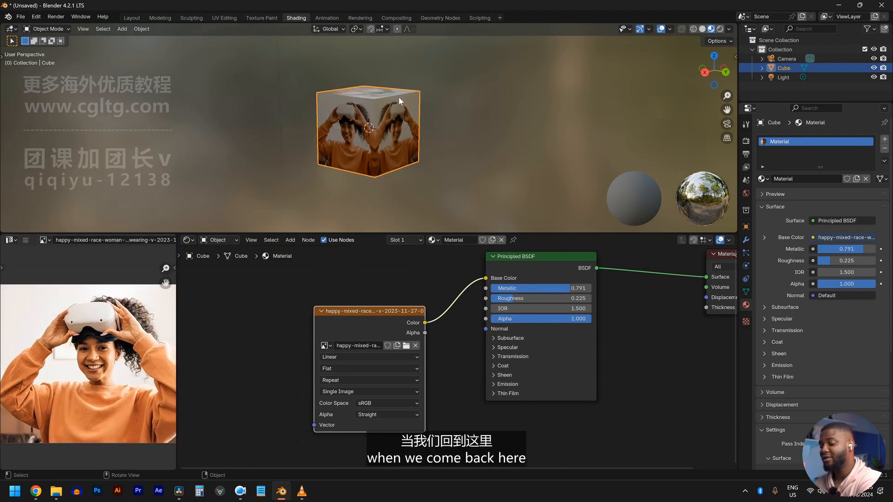
key("Tab")
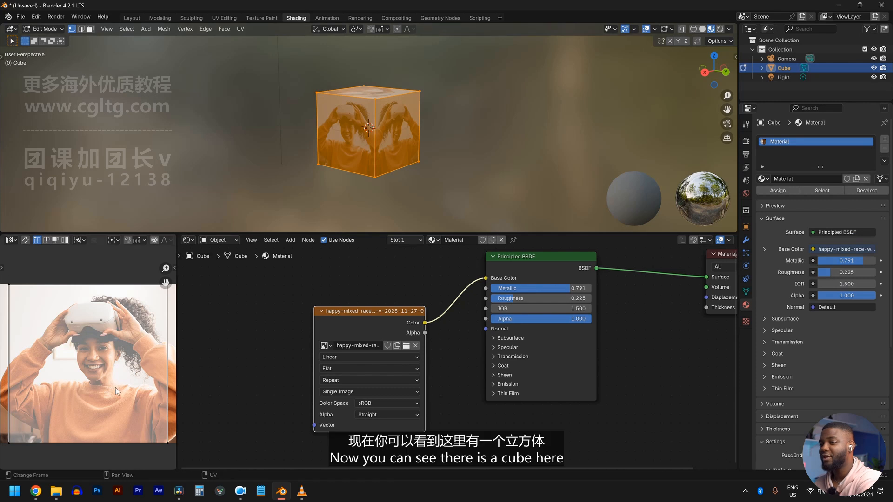
scroll(116, 387, "down", 5)
scroll(84, 358, "up", 3)
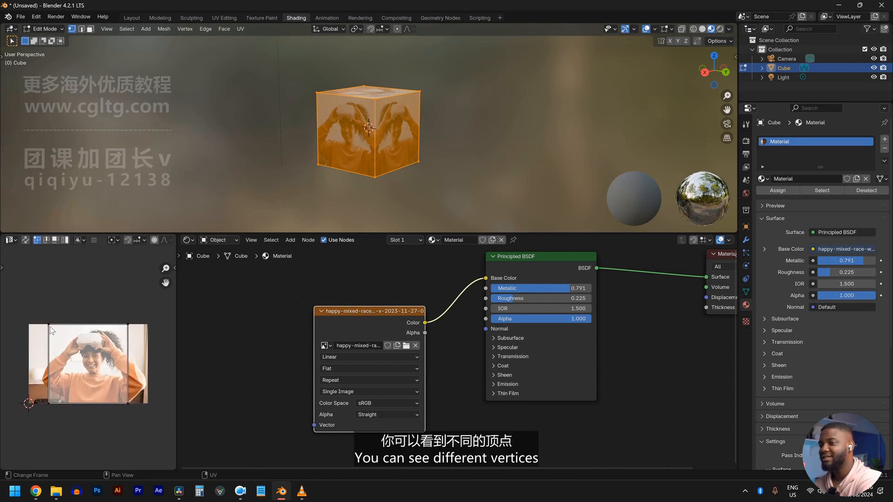
- Try moving the cube's UV vertices over the image and the Principled BSDF node in the Shader Editor
key("g")
right_click(89, 332)
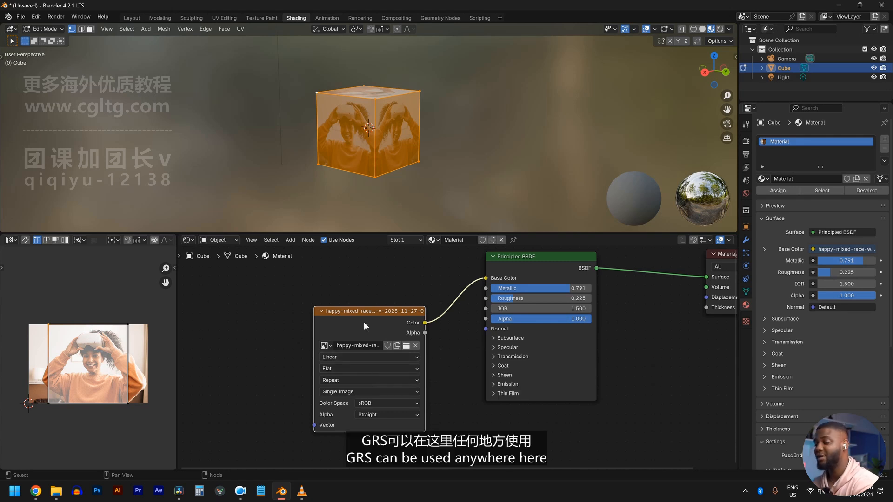
scroll(364, 322, "down", 3)
left_click(507, 307)
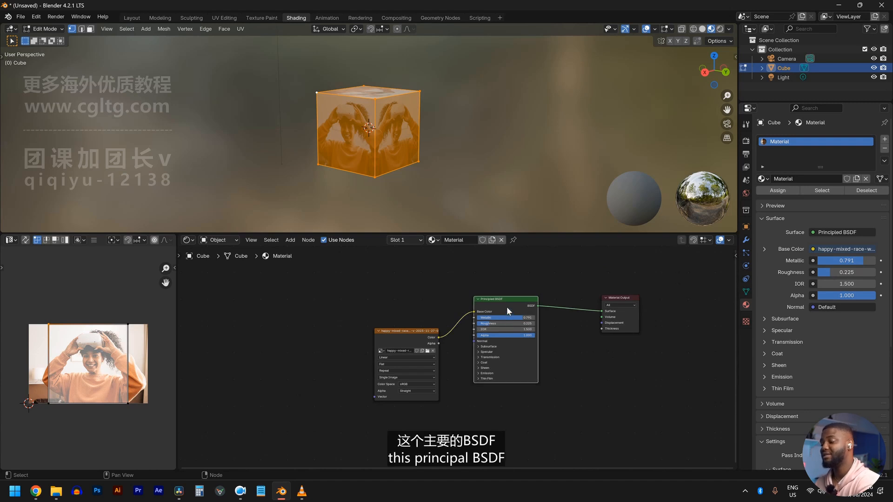
key("g")
left_click(507, 307)
scroll(40, 304, "up", 1)
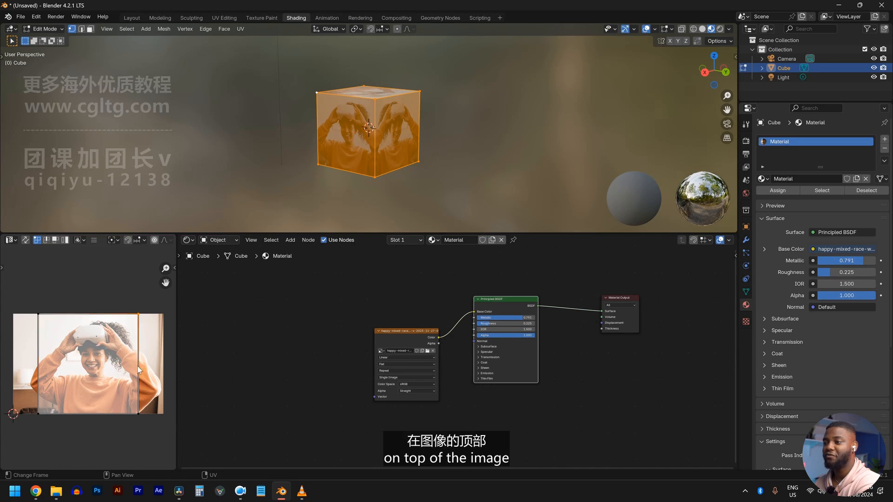
key("g")
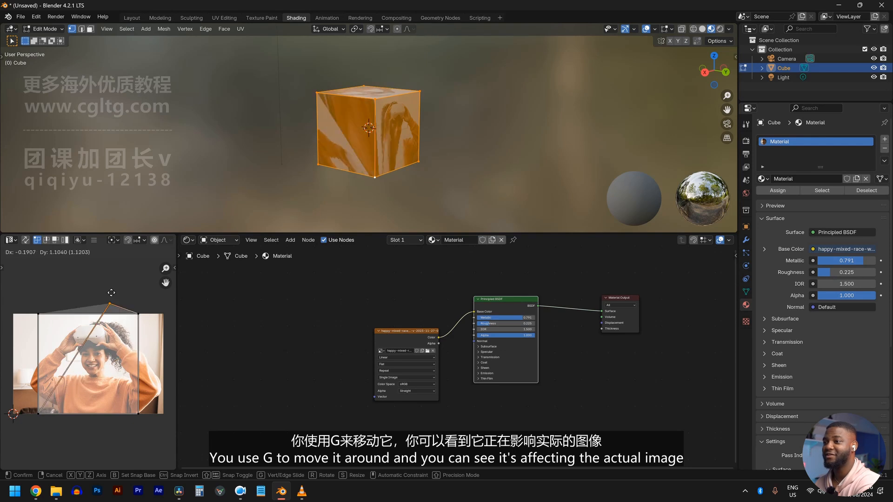
right_click(50, 321)
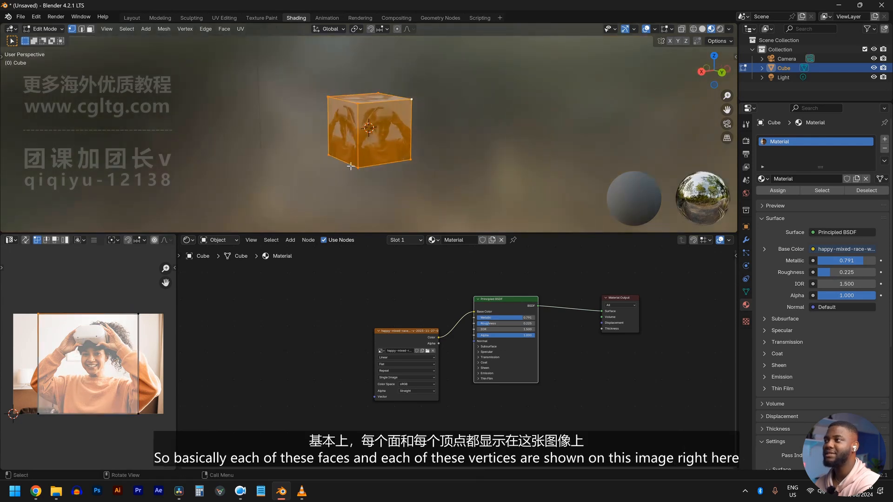
- Switch to face selection and select a single side face of the cube together with its UVs
middle_click_drag(359, 77, 355, 87)
left_click(362, 104)
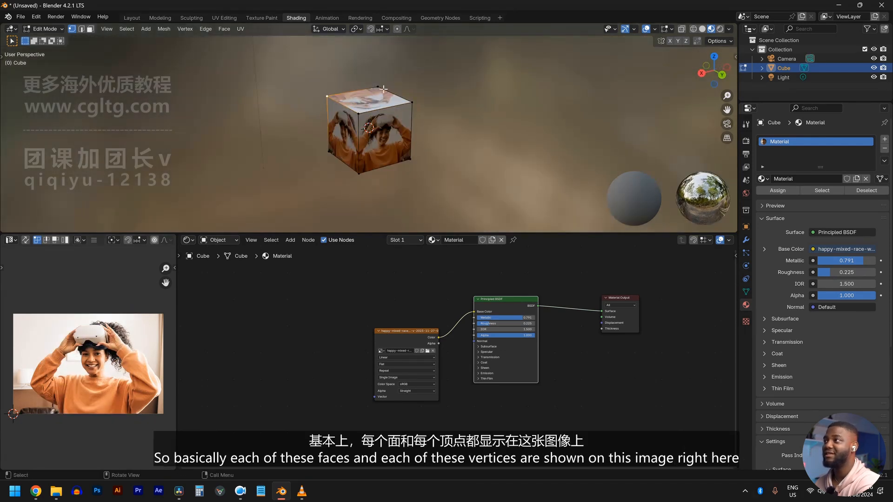
left_click(410, 102)
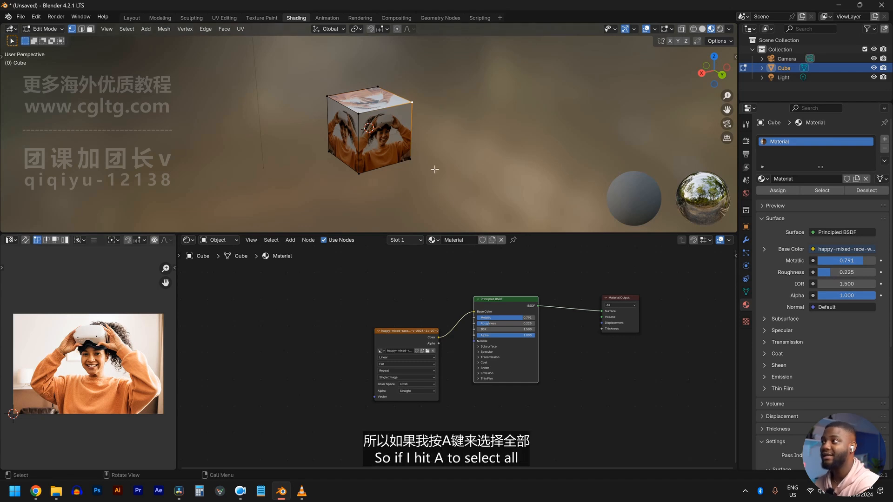
key("a")
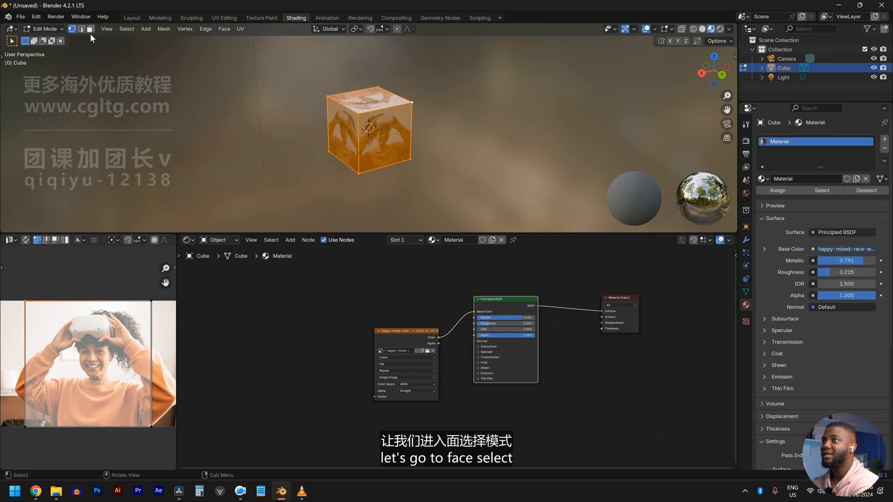
left_click(90, 29)
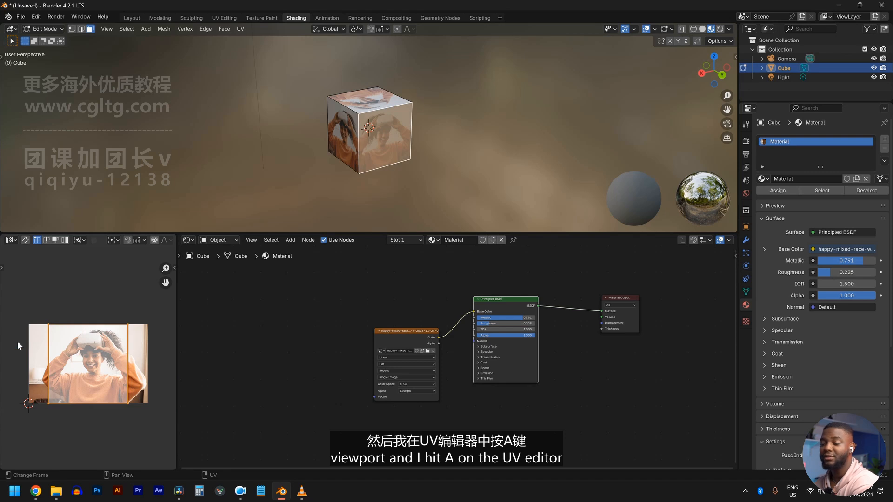
scroll(30, 315, "up", 2)
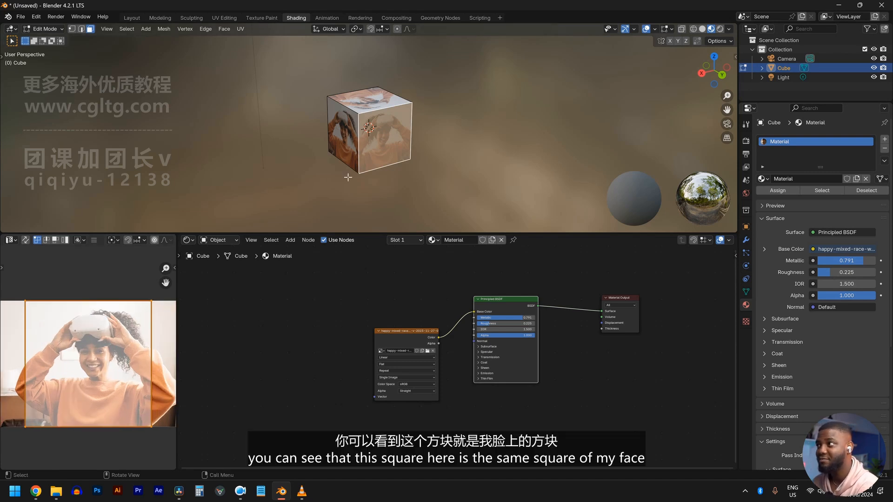
middle_click_drag(271, 182, 261, 183)
scroll(396, 134, "up", 2)
middle_click_drag(393, 148, 372, 127)
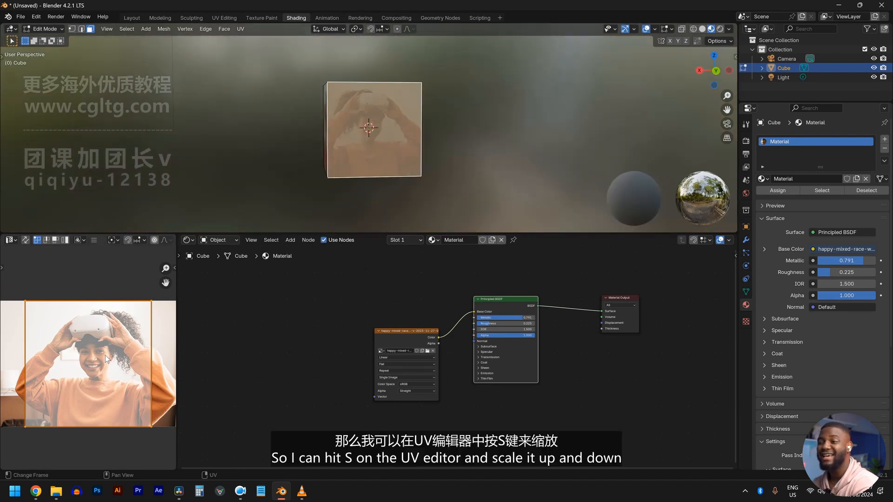
- Try scaling, rotating and moving the selected face's UV square over the image
key("s")
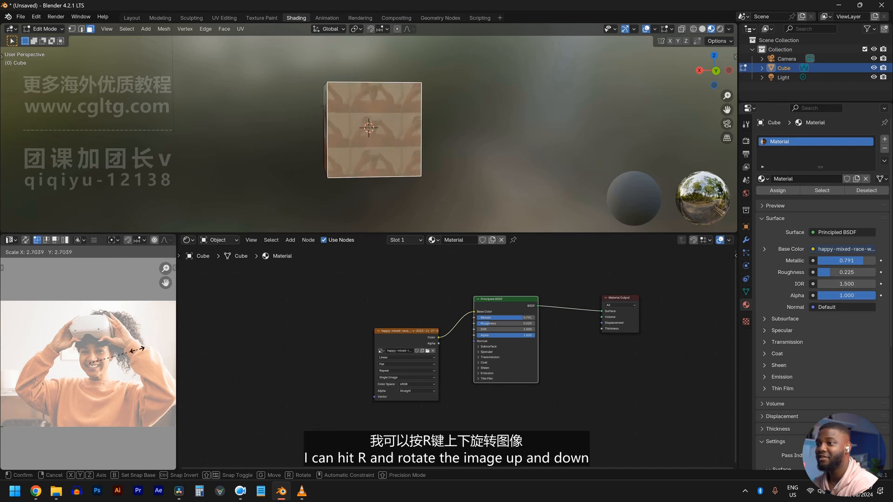
left_click(120, 364)
key("r")
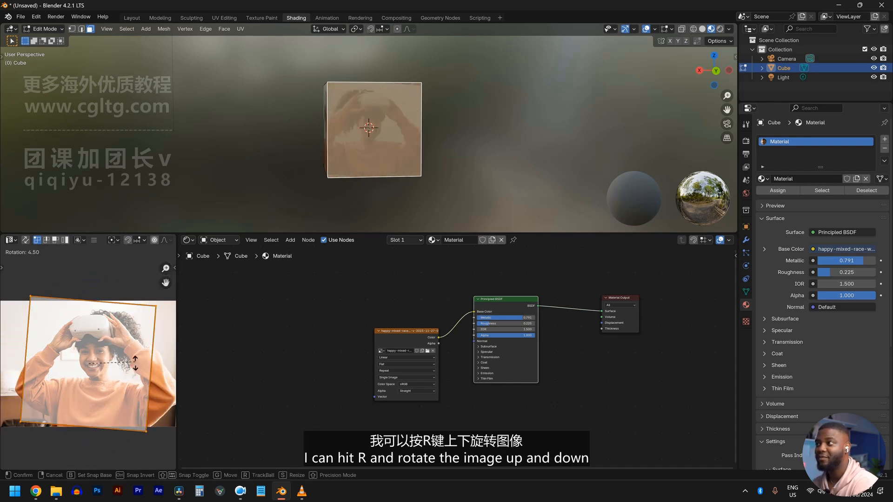
right_click(76, 326)
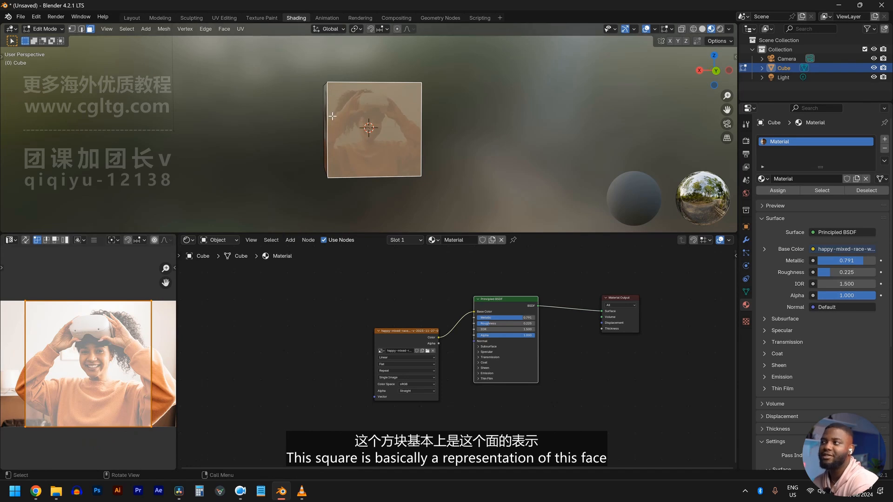
middle_click_drag(333, 118, 417, 118)
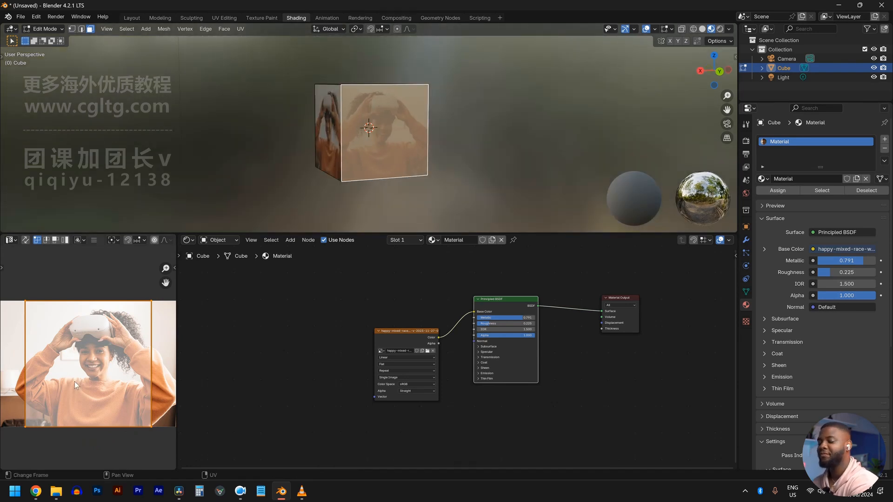
key("s")
right_click(133, 391)
key("r")
right_click(104, 346)
key("g")
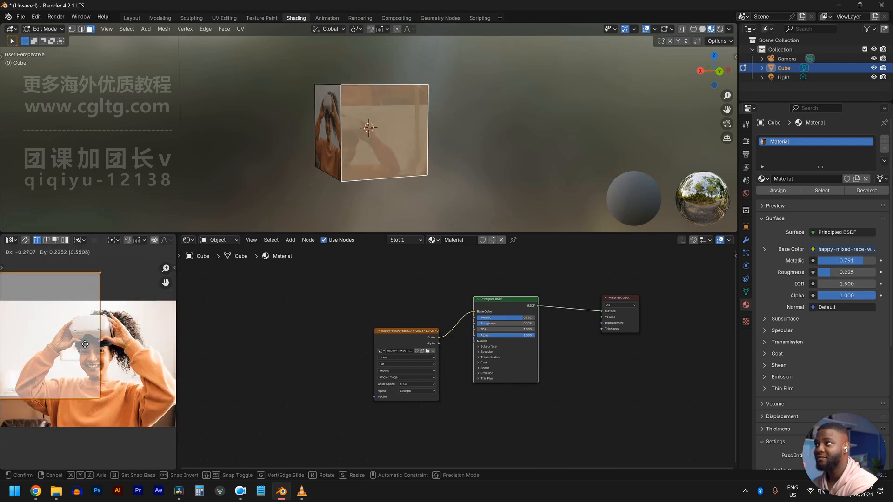
right_click(4, 401)
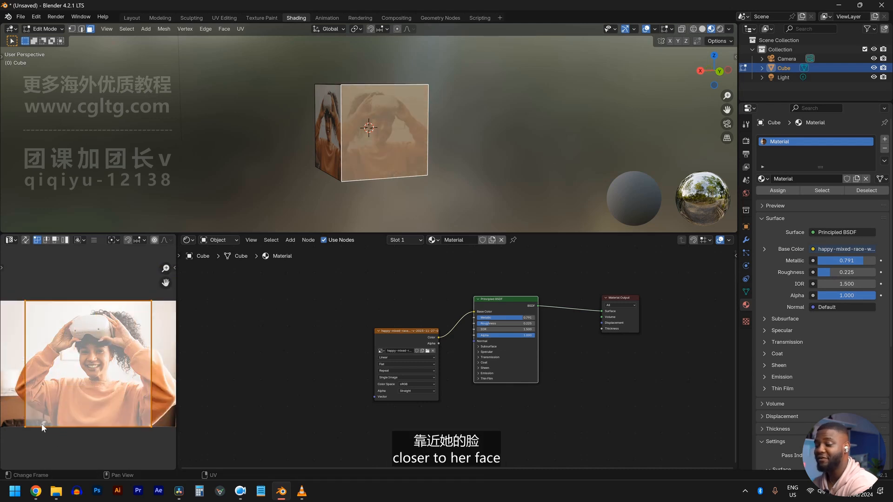
- Scale the face's UVs down to about 0.52, move them over the woman's face in the image, and leave Edit Mode
key("s")
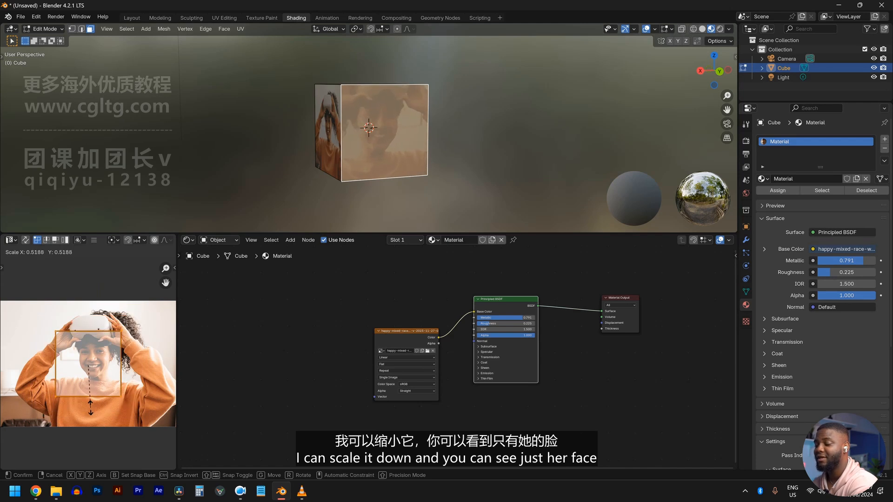
left_click(90, 406)
key("g")
left_click(93, 397)
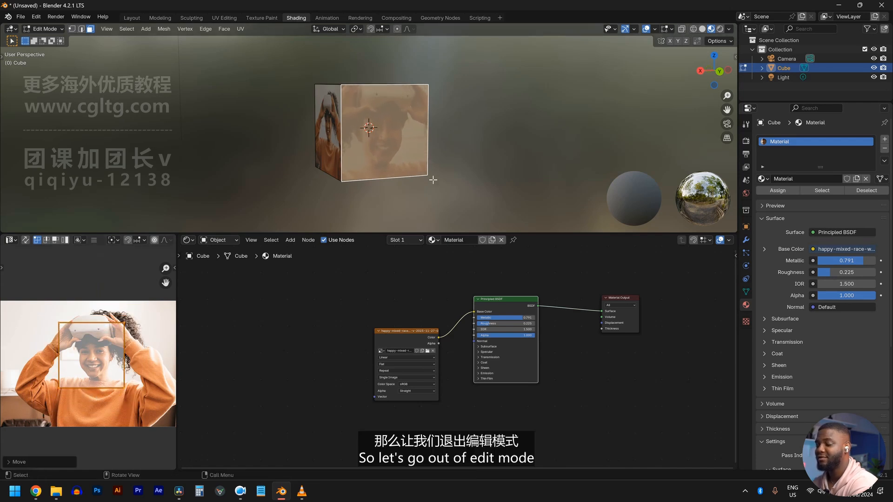
key("Tab")
middle_click_drag(569, 135, 493, 166)
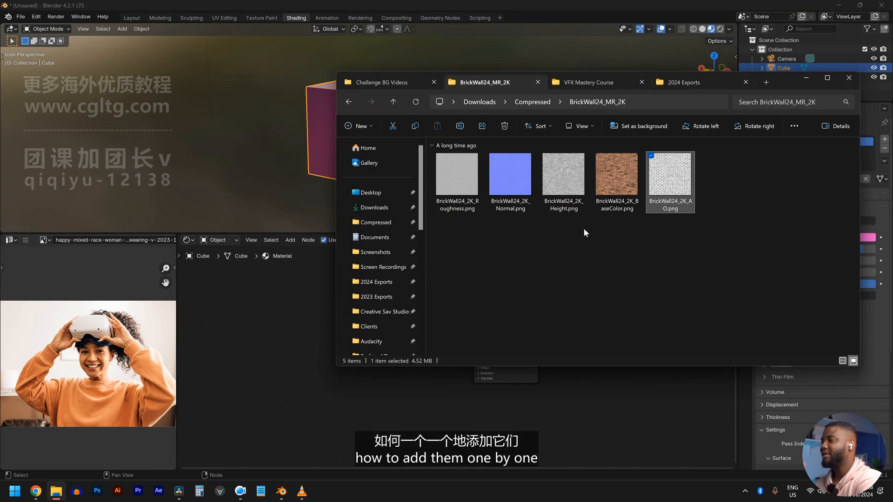
- Add BrickWall24_2K_BaseColor.png to the Shader Editor as an Image Texture node and connect its Color output to the Principled BSDF's Base Color
left_click_drag(617, 182, 297, 341)
scroll(348, 356, "up", 1)
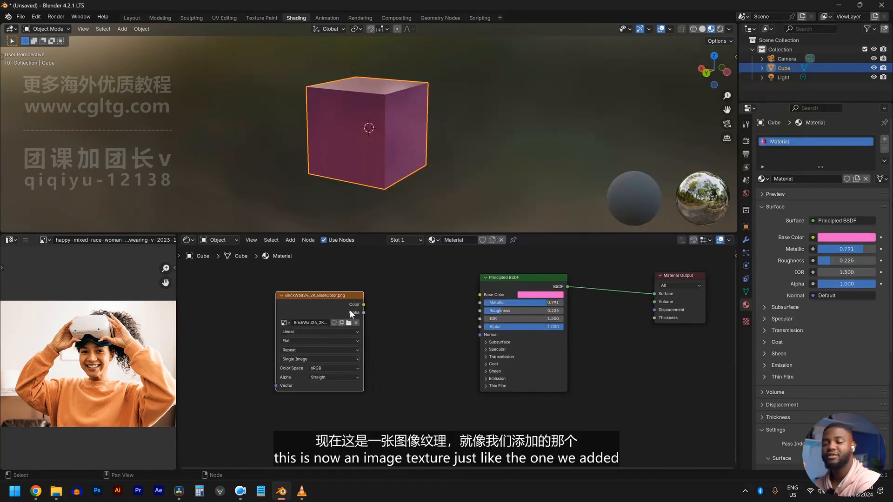
left_click_drag(364, 305, 479, 295)
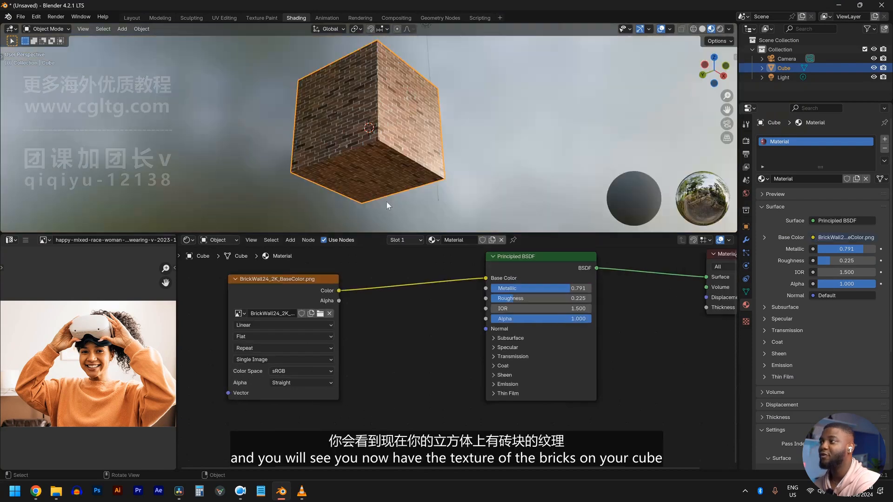
middle_click_drag(387, 203, 479, 219)
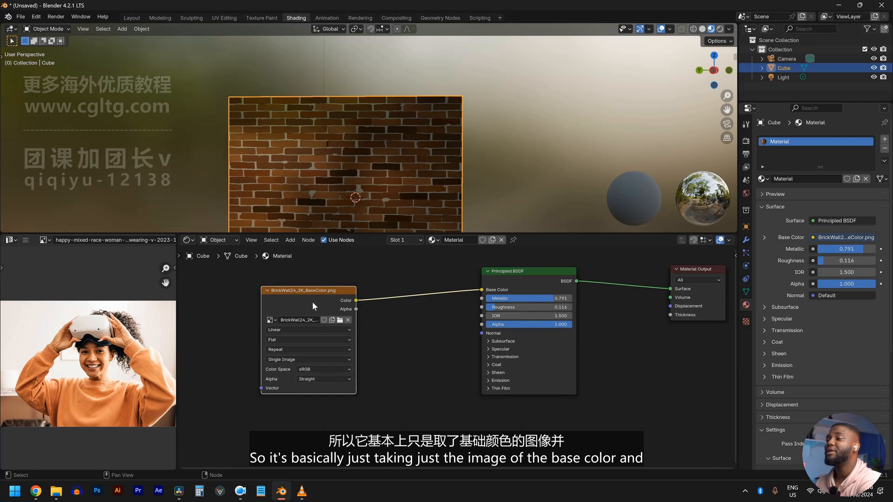
- Move the BaseColor image node away from the Principled BSDF and set the shader's Metallic to 0.000
left_click_drag(312, 306, 284, 297)
middle_click_drag(448, 128, 344, 122)
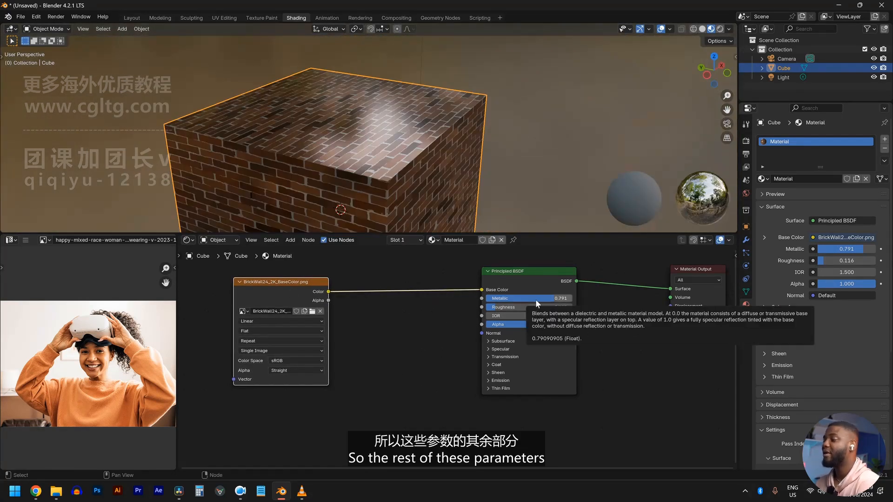
middle_click_drag(493, 227, 404, 150)
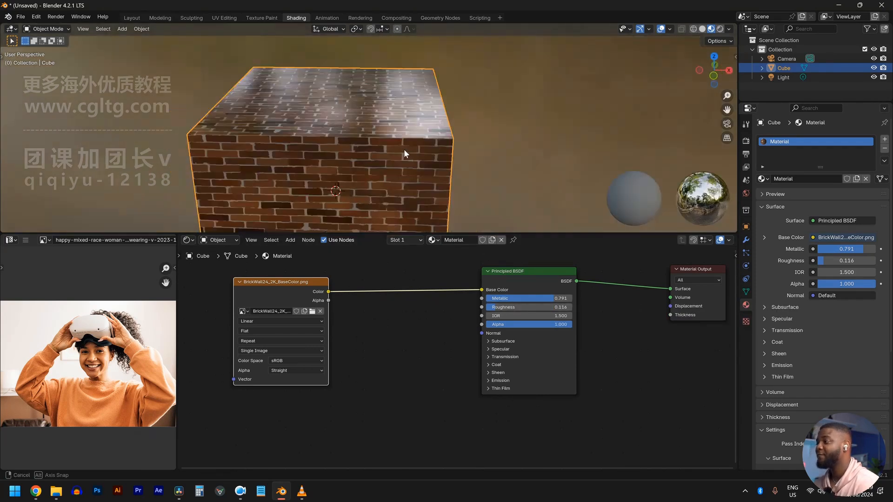
scroll(404, 150, "down", 1)
left_click_drag(554, 298, 480, 298)
scroll(435, 154, "down", 4)
middle_click_drag(436, 158, 488, 137)
scroll(465, 142, "up", 3)
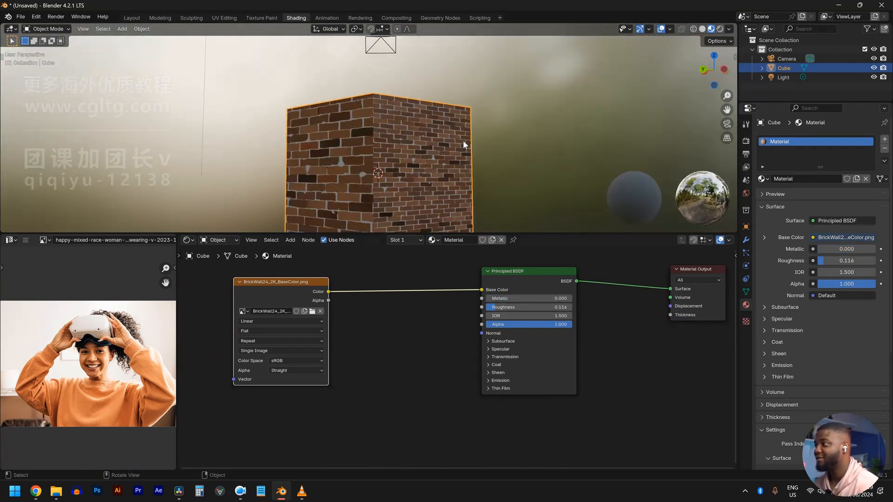
- Try the Principled BSDF's Roughness at 0.000 and at 1.000 on the brick cube
left_click_drag(558, 308, 484, 306)
mouse_move(486, 153)
middle_mouse_down()
mouse_move(487, 138)
mouse_move(406, 163)
mouse_move(476, 160)
middle_mouse_up()
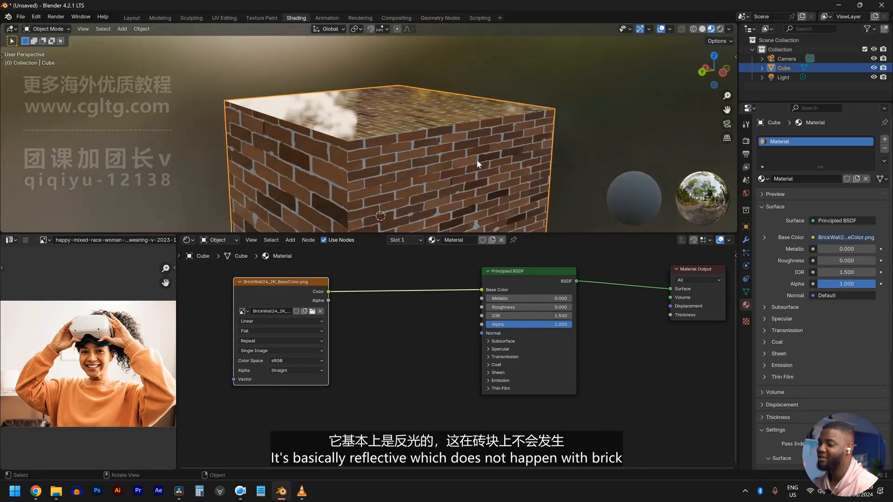
scroll(476, 160, "down", 1)
left_click_drag(502, 308, 587, 308)
middle_click_drag(440, 148, 287, 162)
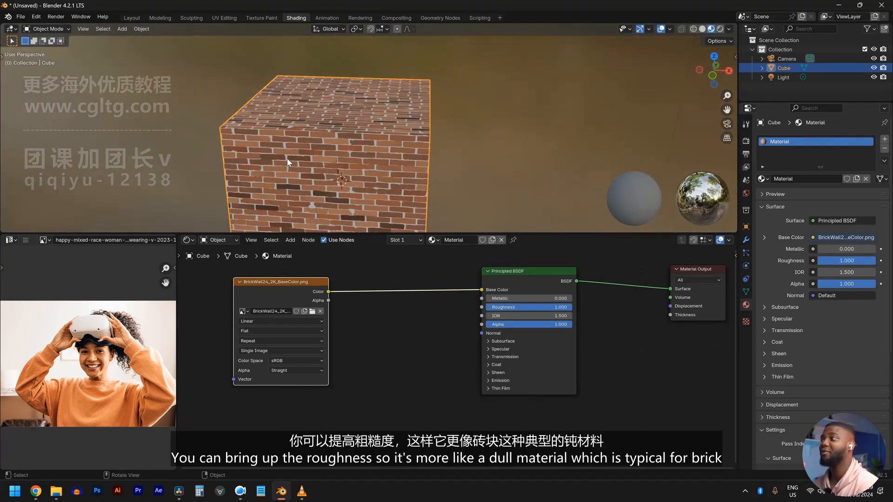
scroll(497, 372, "up", 1)
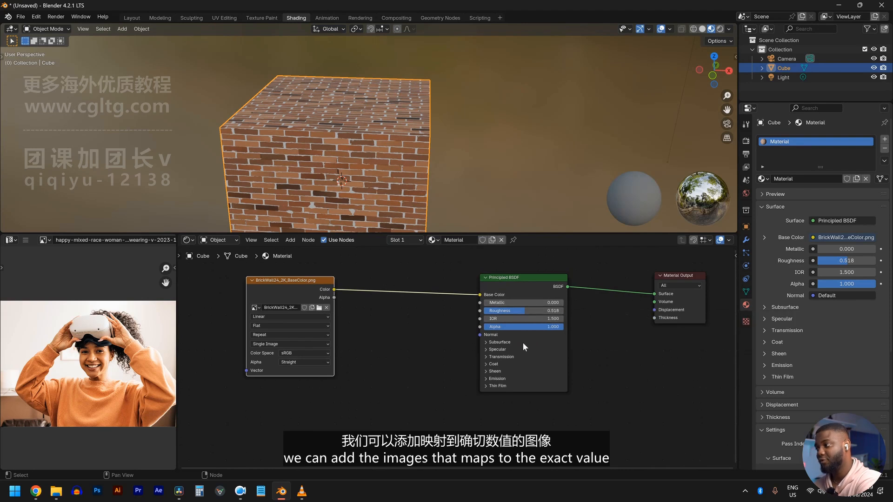
- Add BrickWall24_2K_Roughness.png to the Shader Editor as an Image Texture node and connect its Color output to the Principled BSDF's Roughness
key("alt+Tab")
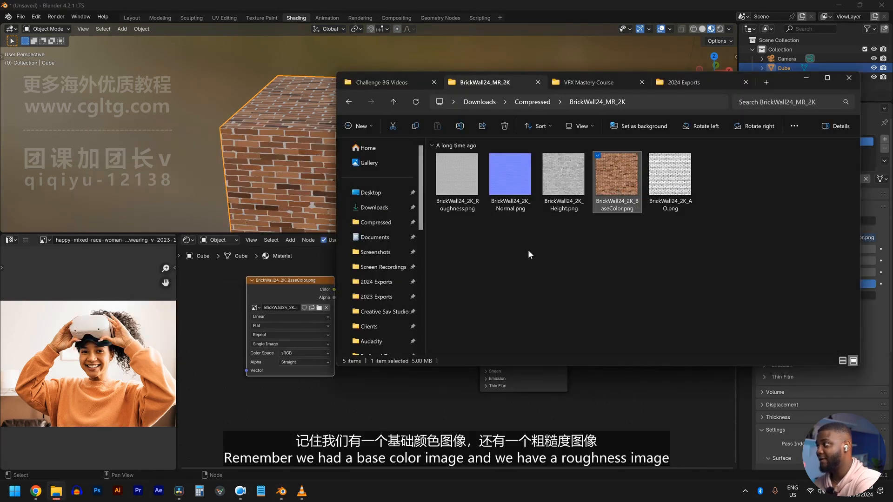
left_click(465, 195)
left_click_drag(458, 186, 319, 397)
left_click_drag(378, 401, 379, 402)
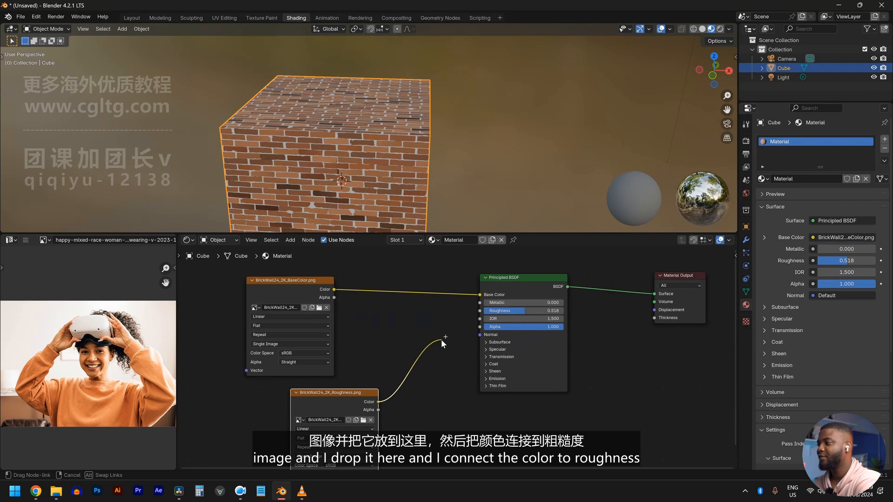
left_click_drag(475, 313, 477, 313)
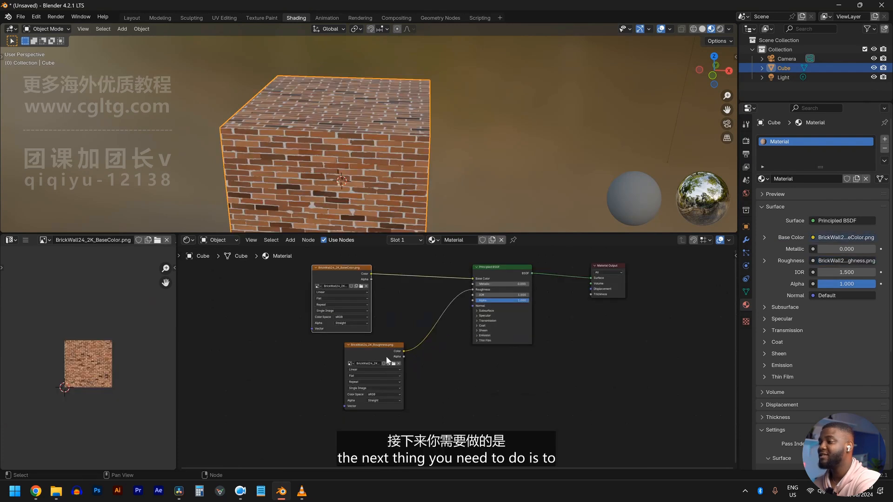
- Set the Color Space of the BrickWall24_2K_Roughness.png node to Non-Color
scroll(386, 357, "up", 5)
middle_click_drag(333, 434, 334, 390)
scroll(307, 377, "up", 1)
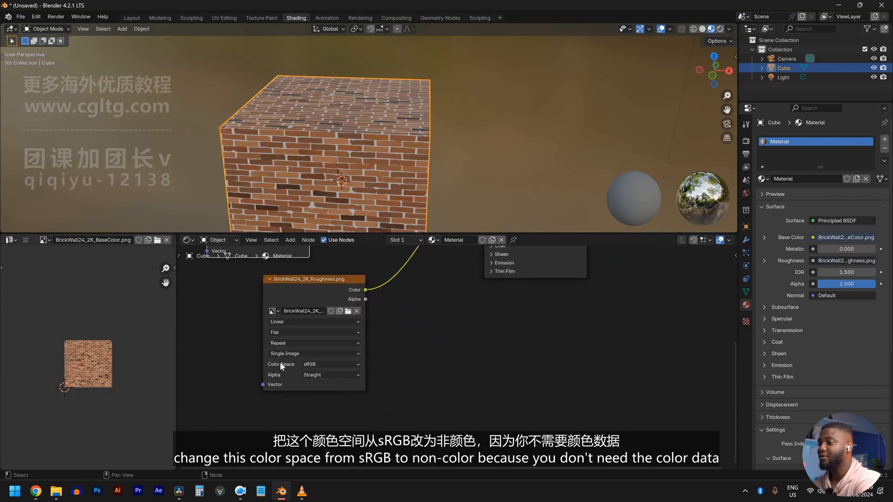
left_click(312, 365)
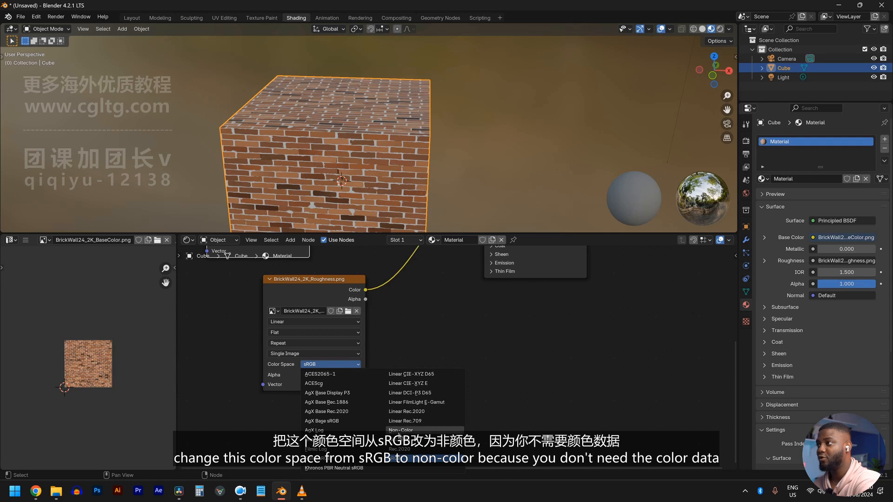
left_click(401, 430)
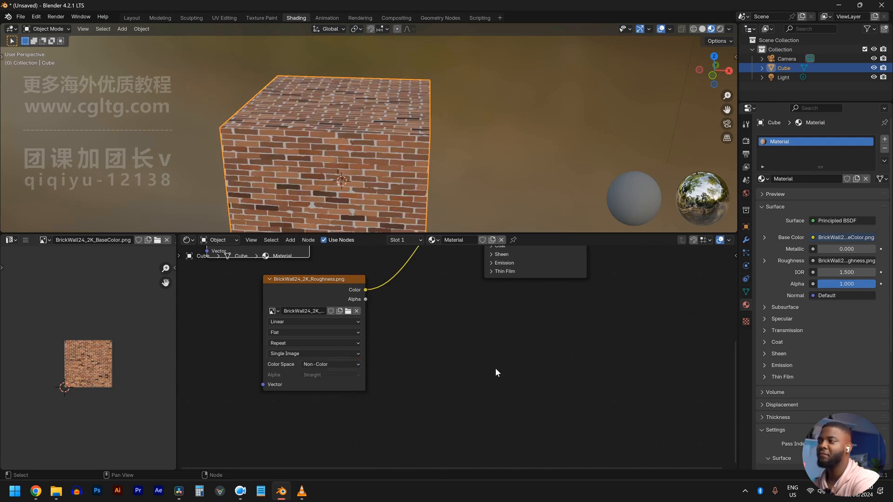
- Examine the Color Space setting of the BaseColor image node and compare it with that of the Roughness image node
scroll(404, 409, "down", 3)
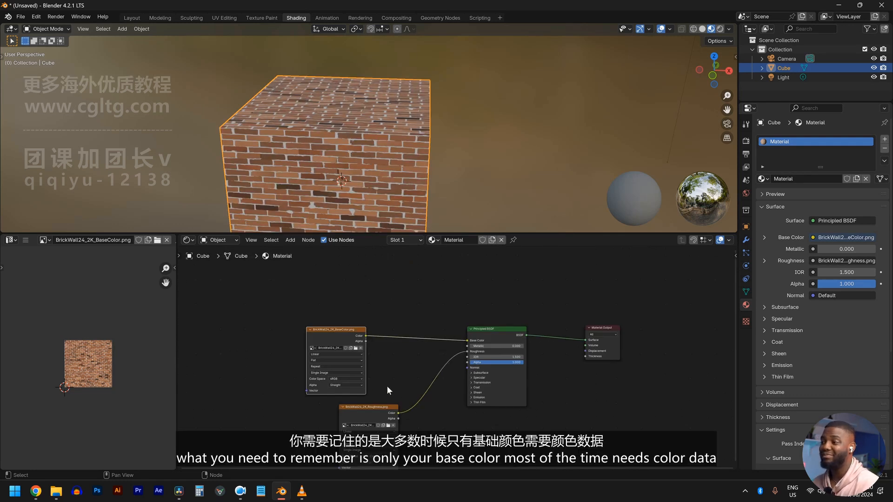
scroll(386, 386, "up", 2)
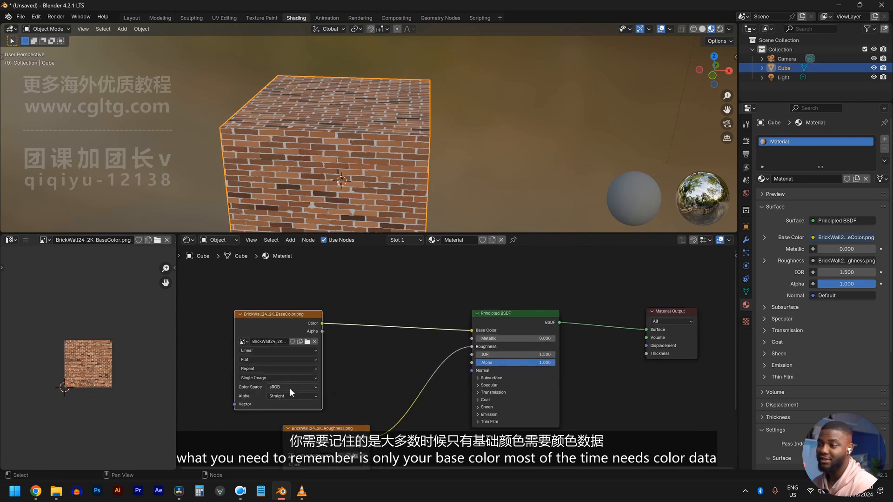
scroll(256, 363, "up", 3)
middle_click_drag(256, 330, 300, 313)
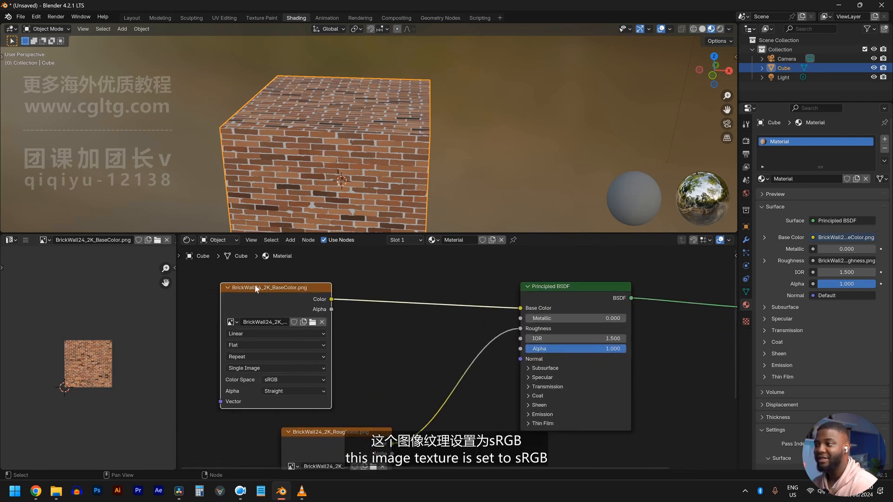
left_click(272, 381)
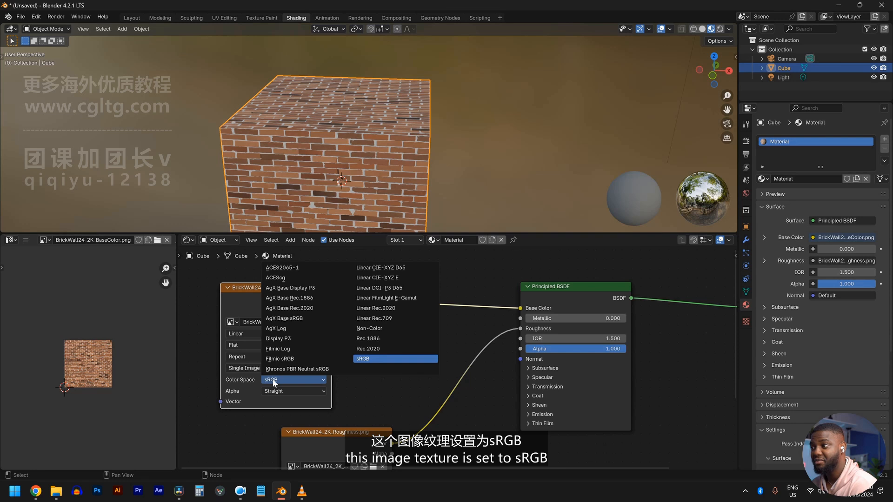
left_click(348, 400)
scroll(348, 400, "down", 2)
middle_click_drag(344, 409, 362, 276)
left_click(354, 300)
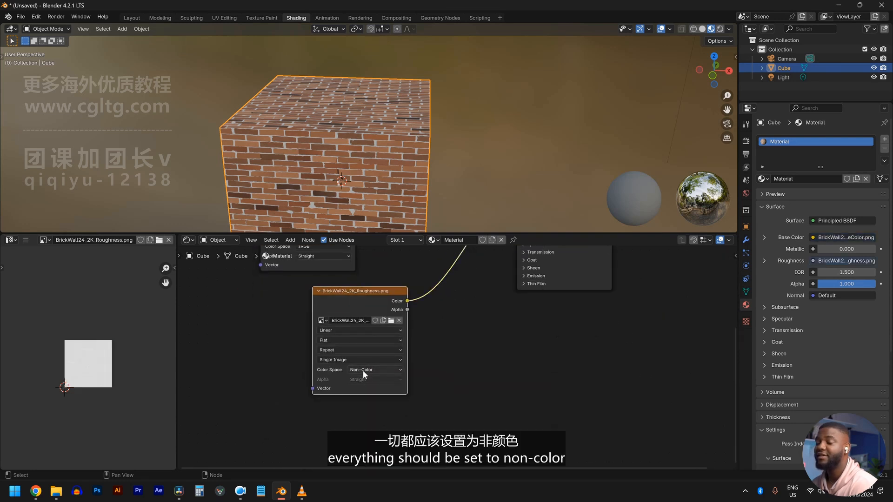
- Move the Roughness image node further away from the shader to free space beside it in the node tree
scroll(458, 358, "down", 2)
middle_click_drag(523, 312, 503, 385)
middle_click_drag(376, 144, 416, 152)
left_click_drag(355, 390, 273, 390)
- Add BrickWall24_2K_Normal.png from the texture folder to the Shader Editor as an Image Texture node beside the Roughness node
key("alt+Tab")
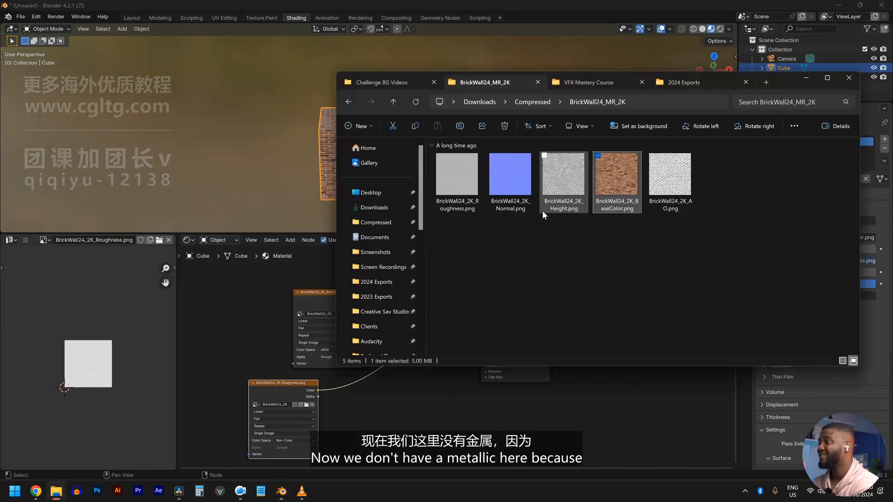
left_click(565, 179)
key("alt+Tab")
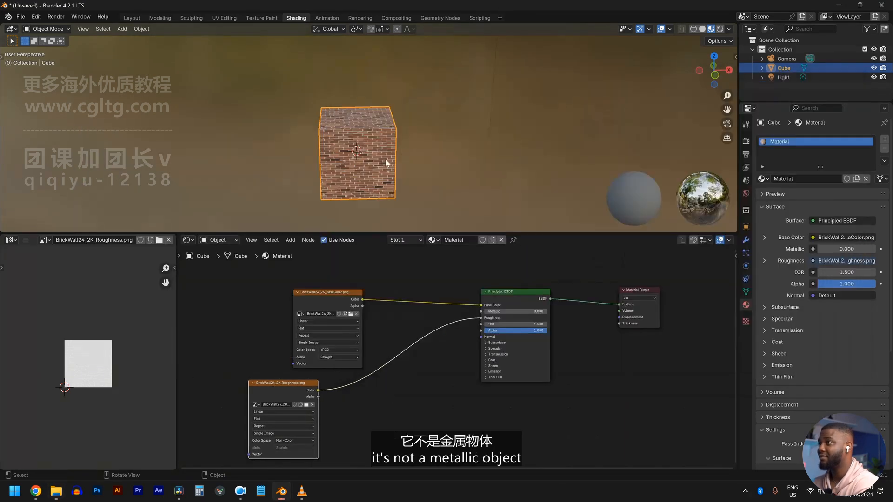
middle_click_drag(302, 192, 544, 213)
key("alt+Tab")
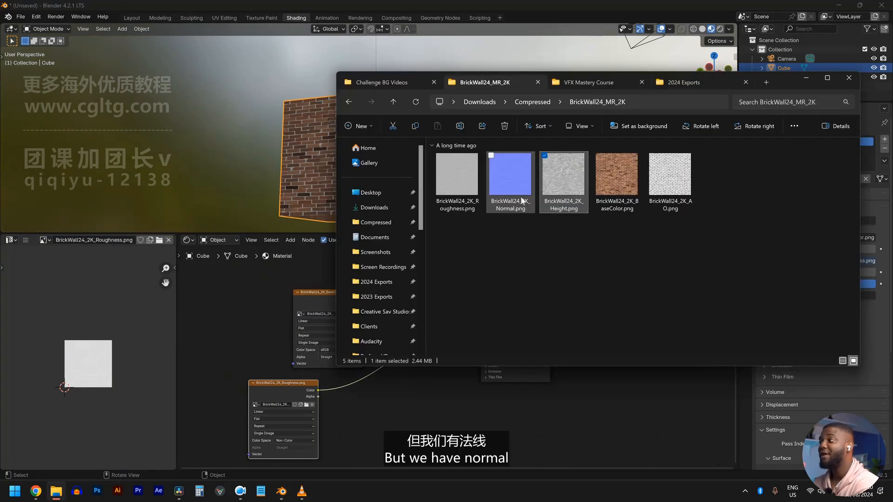
left_click_drag(515, 193, 501, 375)
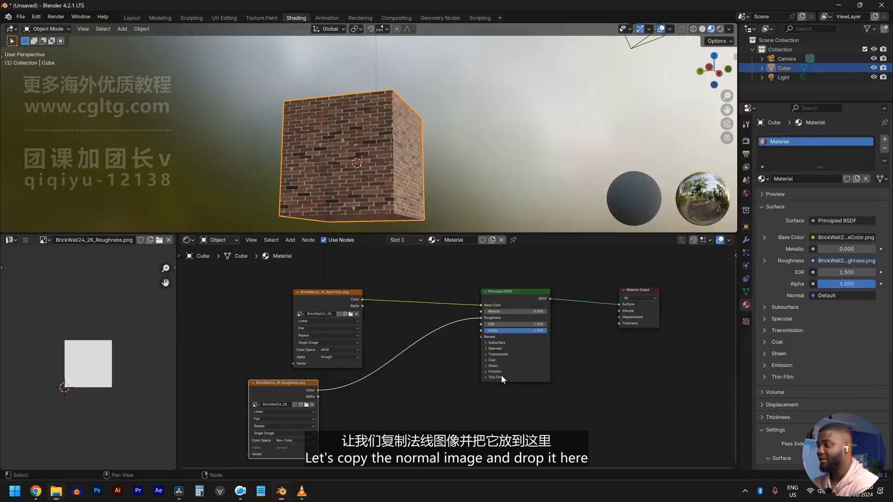
left_click_drag(362, 415, 362, 415)
- Try connecting the Normal image's Color output directly to the Principled BSDF's Normal input, and undo the connection
scroll(416, 399, "up", 2)
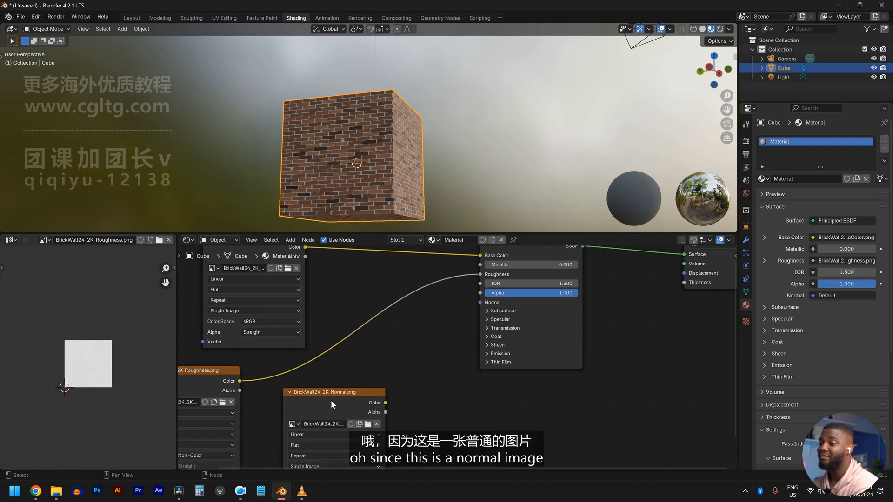
left_click_drag(350, 401, 481, 303)
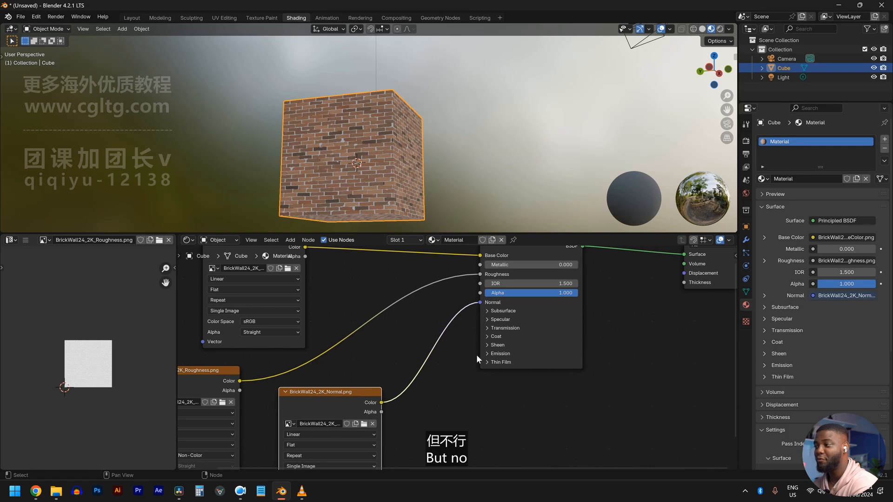
key("ctrl+z")
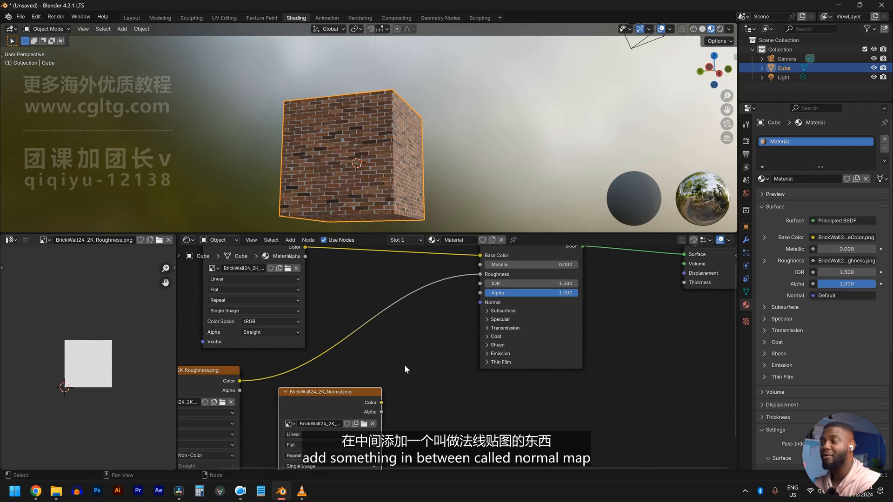
- Add a Normal Map node between the Normal image node and the Principled BSDF
key("shift+a")
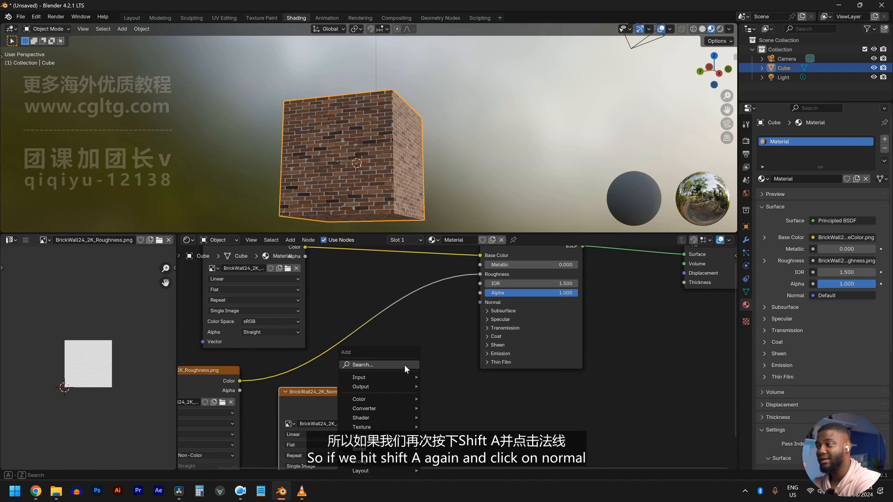
type("nor")
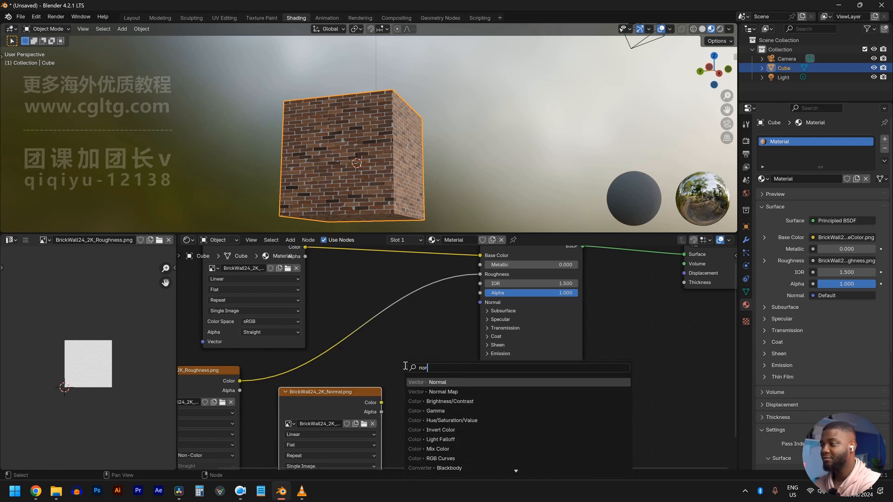
left_click(468, 391)
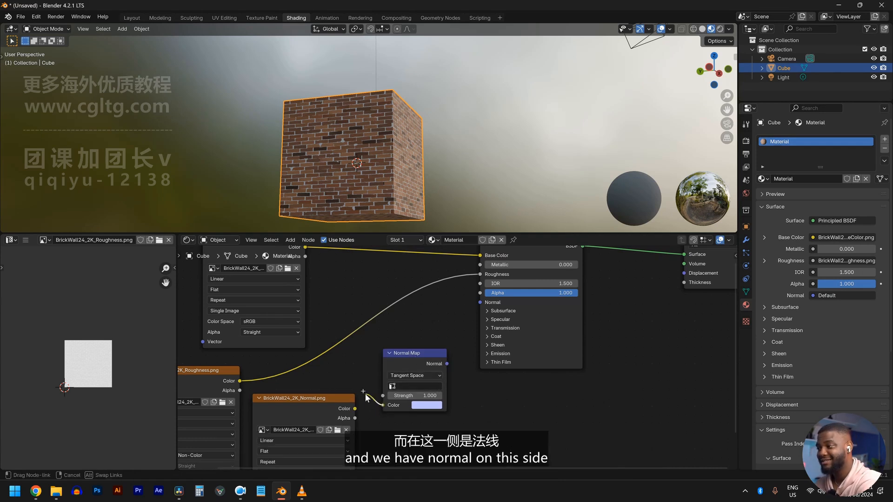
left_click(444, 363)
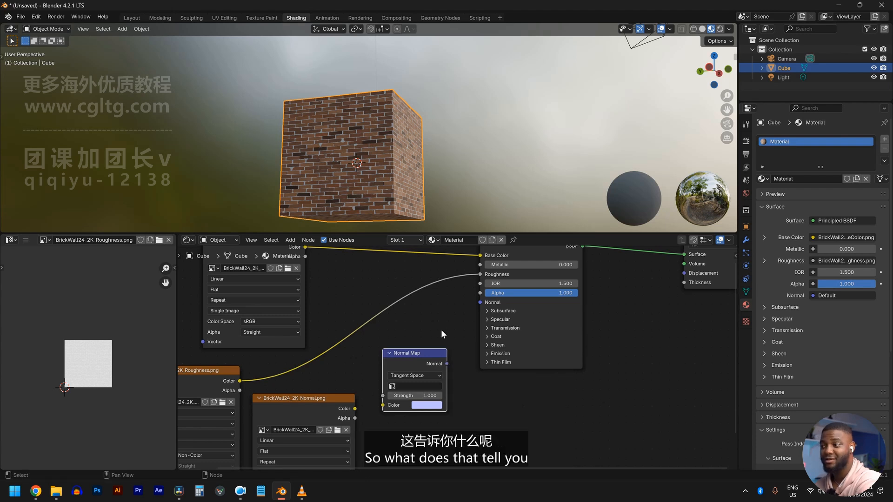
- Connect the Normal image's Color to the Normal Map's Color input and the Normal Map's output to the Principled BSDF's Normal
left_click_drag(312, 406, 383, 406)
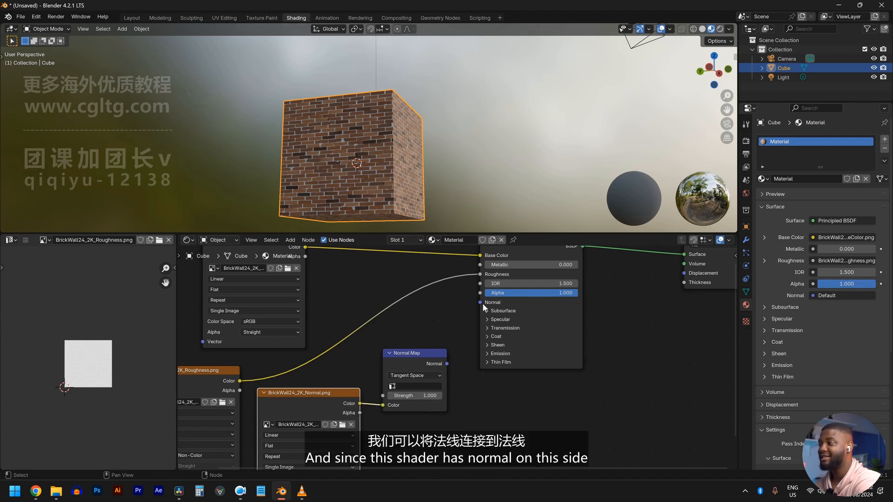
middle_click_drag(482, 303, 503, 336)
left_click_drag(436, 390, 491, 338)
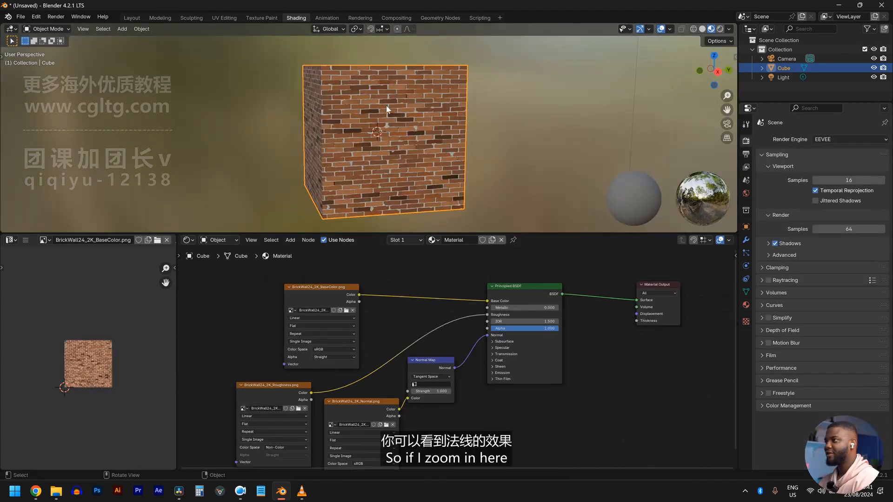
- Unlink the Normal Map from the Principled BSDF and repeatedly undo and redo this to compare the brick surface close up
scroll(386, 105, "up", 5)
middle_click_drag(386, 106, 439, 149)
mouse_move(427, 144)
middle_mouse_down()
mouse_move(448, 144)
mouse_move(431, 141)
middle_mouse_up()
left_click_drag(487, 335, 478, 341)
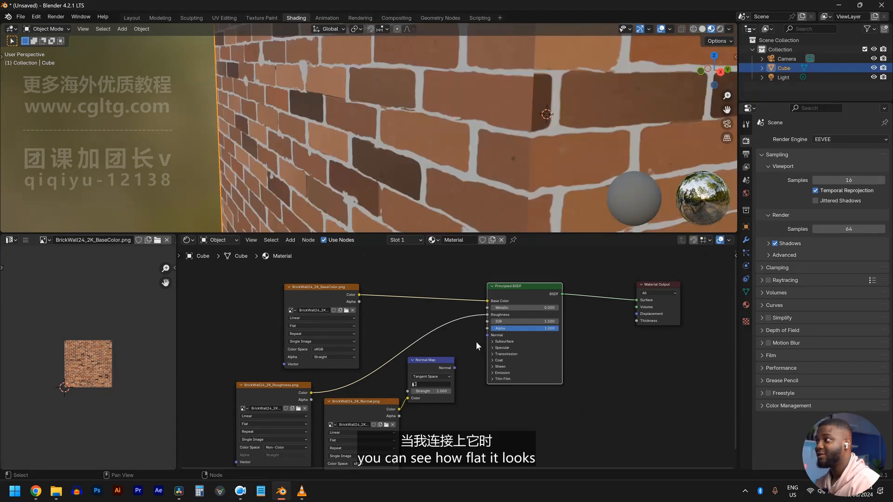
key("ctrl+z")
key("ctrl+shift+z")
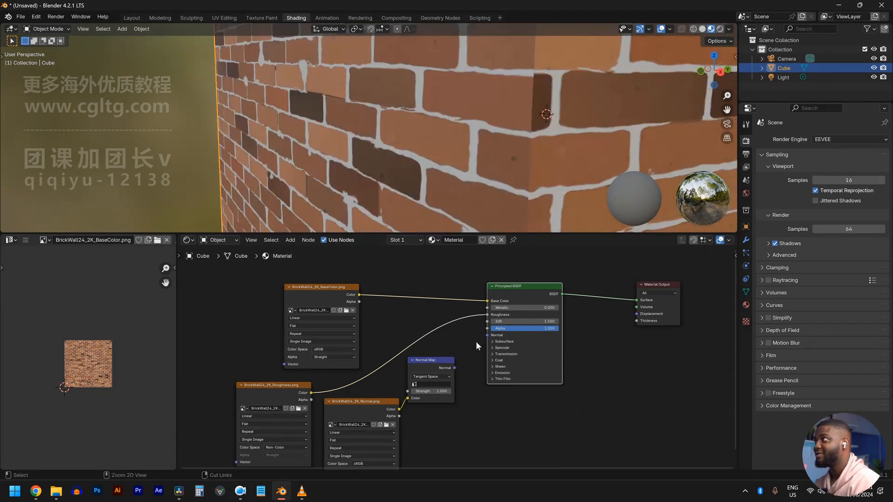
key("ctrl+z")
key("ctrl+shift+z")
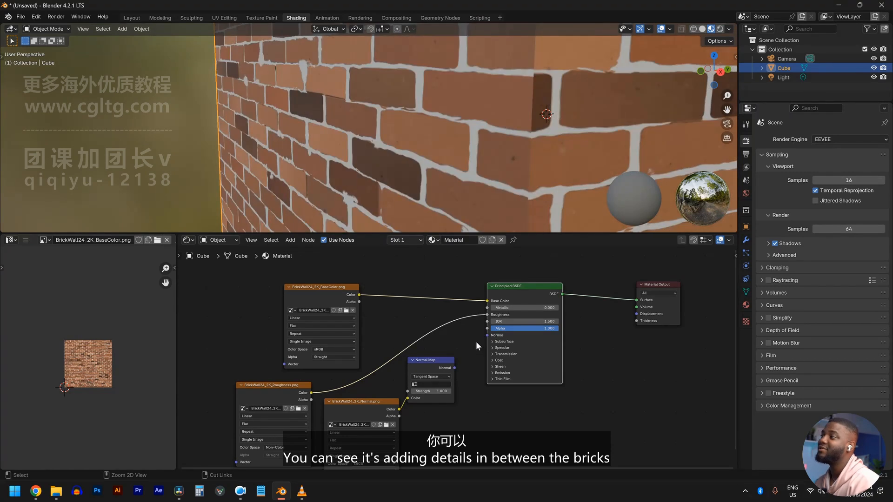
key("ctrl+z")
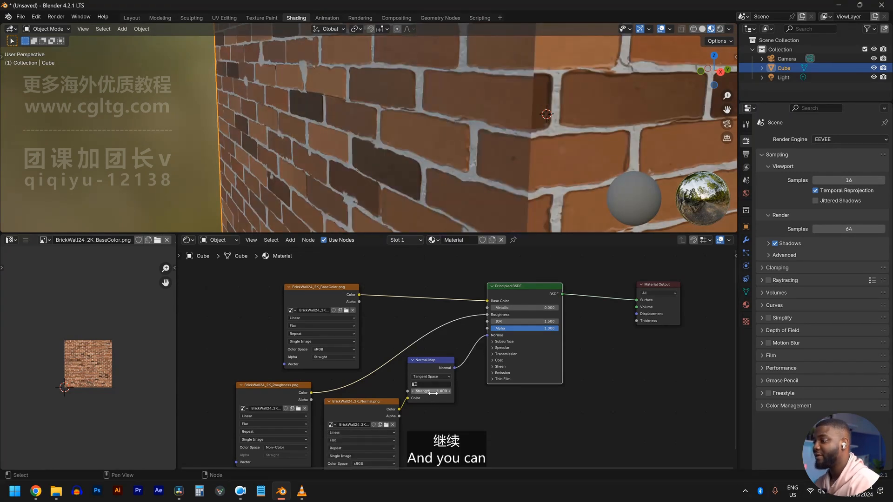
- Try the Normal Map node's Strength at 0 and 10 to compare the brick bumps, and undo both changes
scroll(431, 394, "up", 2)
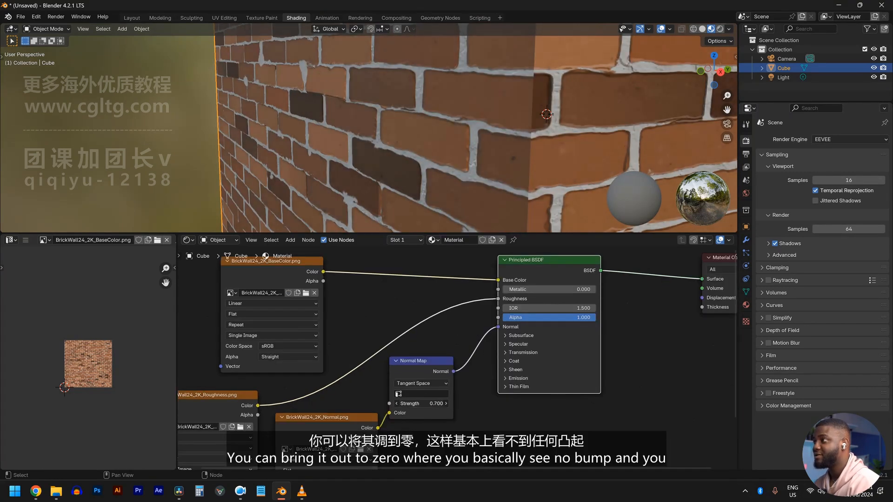
left_click_drag(420, 404, 386, 404)
scroll(297, 138, "up", 3)
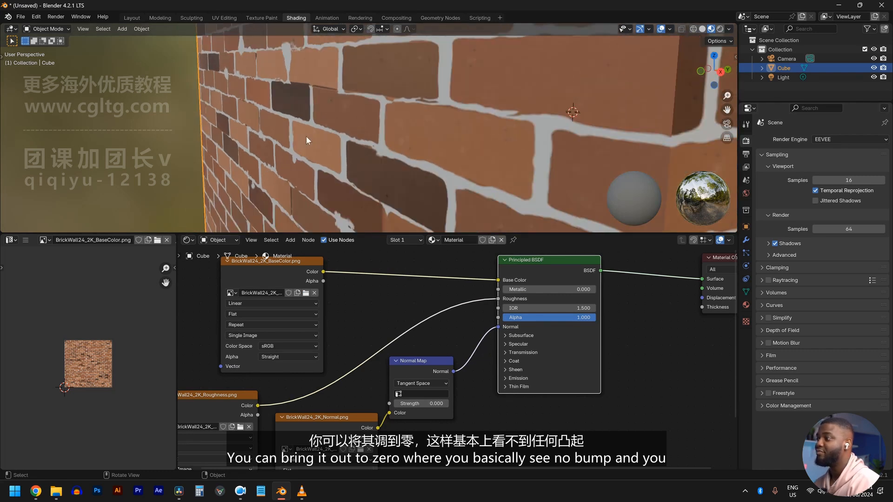
left_click_drag(421, 403, 465, 404)
scroll(509, 201, "down", 3)
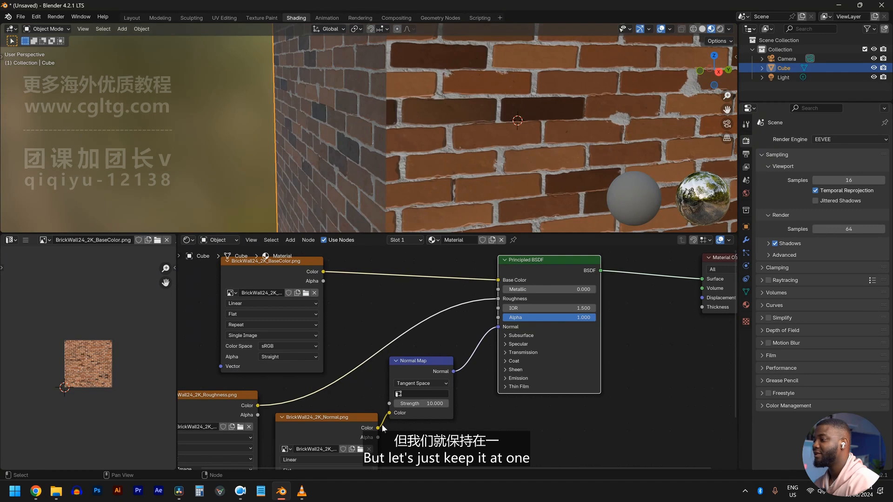
key("ctrl+z")
key("ctrl+z")
scroll(461, 194, "down", 2)
middle_click_drag(395, 120, 478, 130)
scroll(478, 131, "down", 4)
- Bring BrickWall24_2K_AO.png from the BrickWall24_MR_2K folder into the shader editor and arrange it below the Base Color image node
key("alt+Tab")
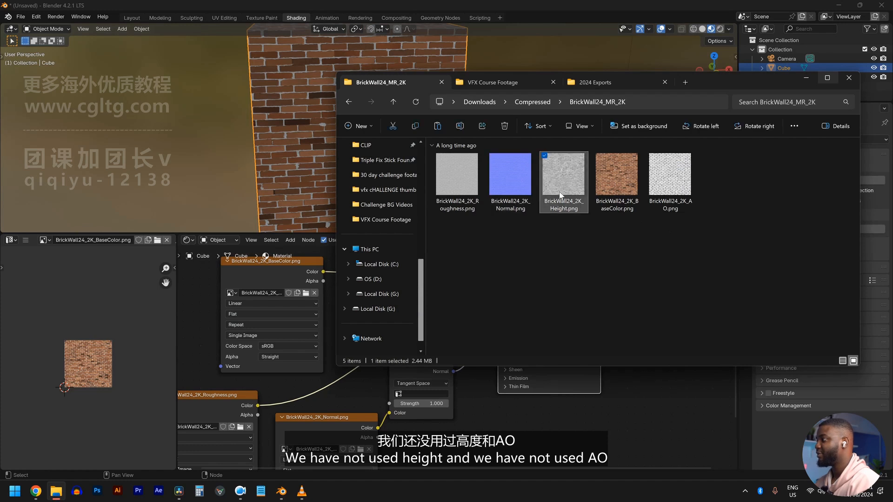
left_click(671, 195)
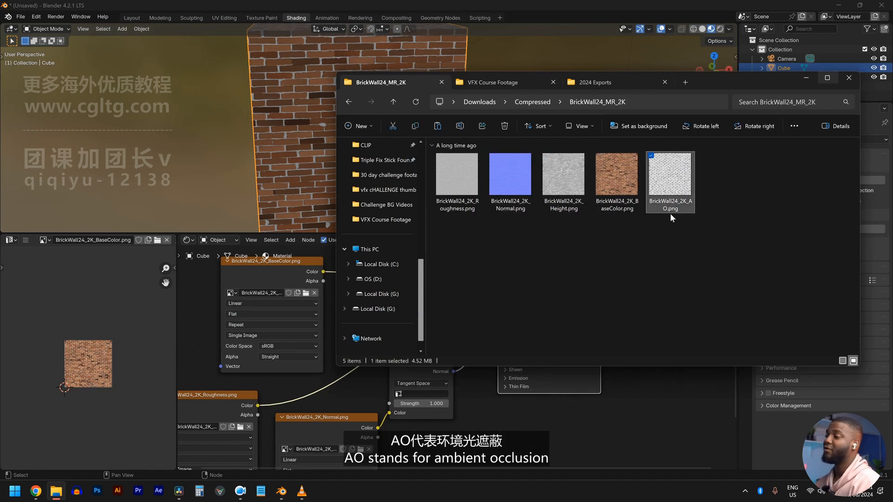
left_click(560, 194)
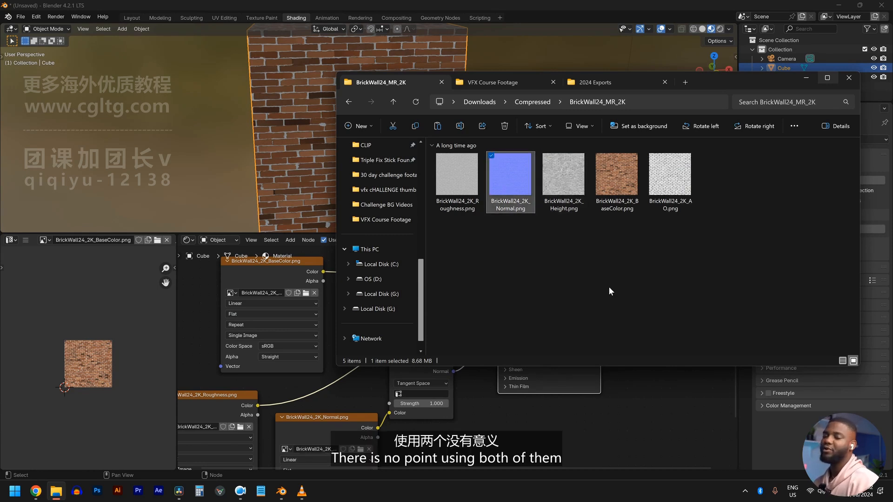
left_click(584, 184)
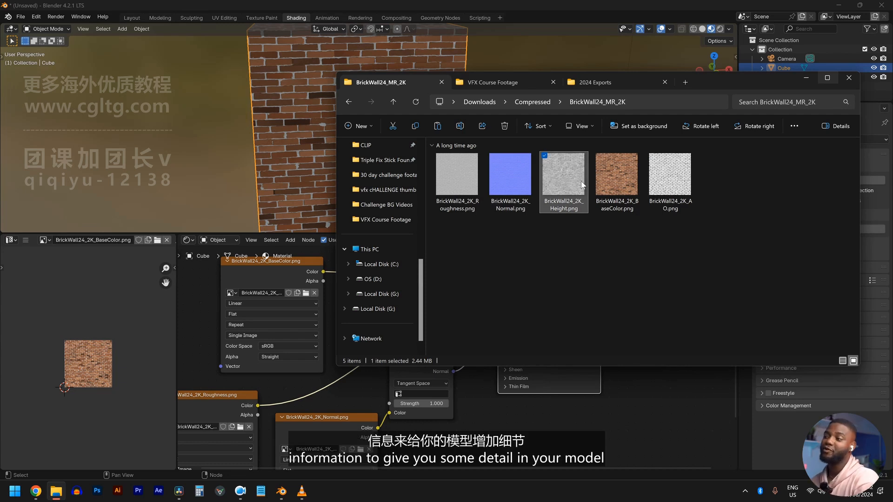
key("alt+Tab")
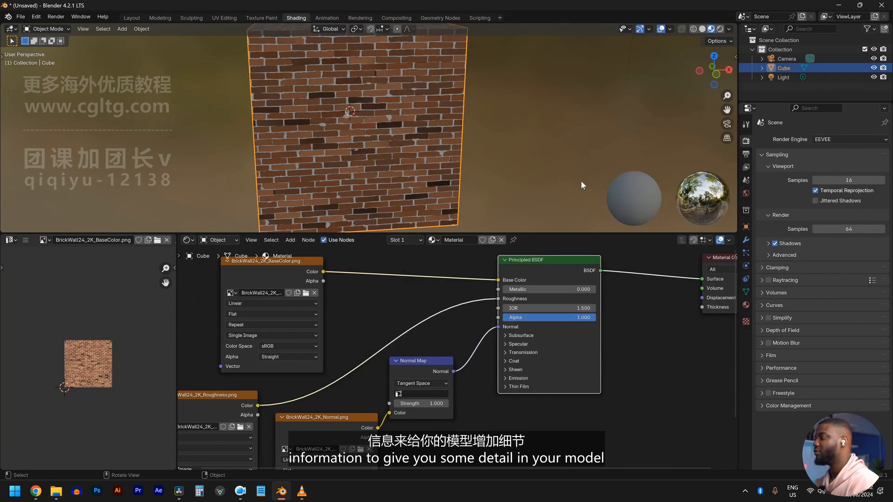
key("alt+Tab")
left_click_drag(676, 190, 253, 302)
key("alt+Tab")
scroll(286, 325, "down", 3)
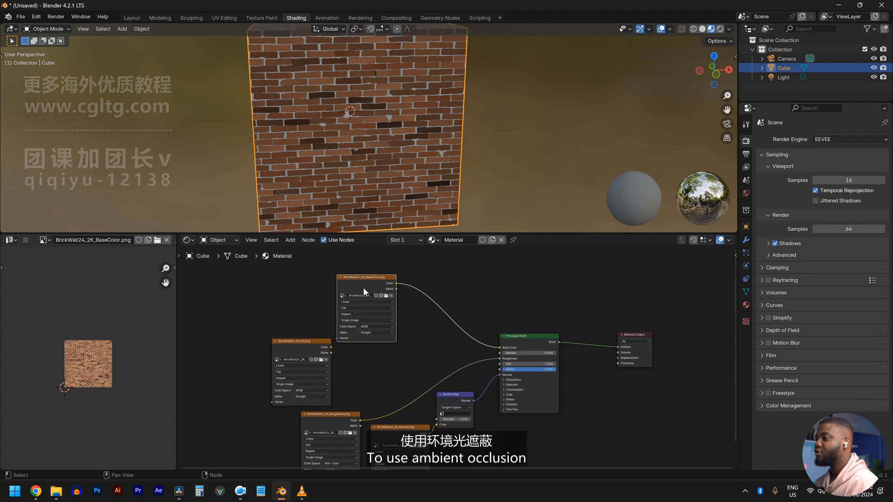
mouse_move(365, 288)
left_mouse_down()
mouse_move(371, 305)
mouse_move(355, 283)
left_mouse_up()
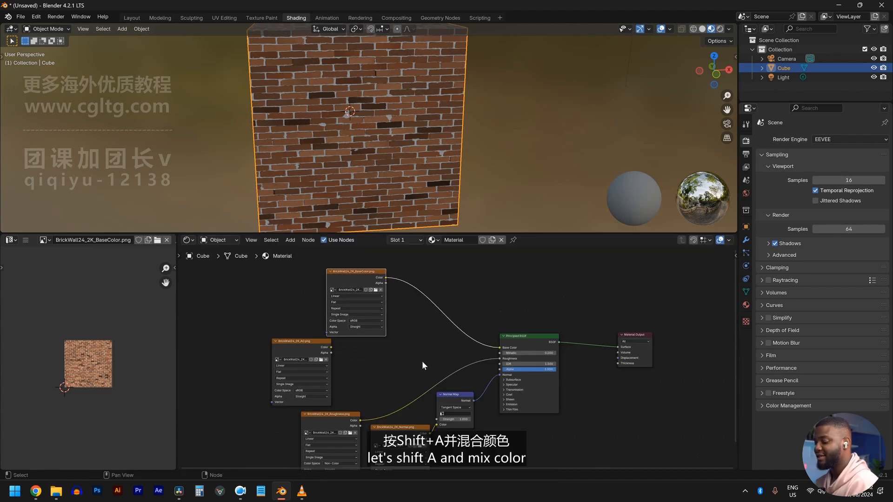
- Insert a Mix Color node between the Base Color image and the Principled BSDF, and connect the AO image's Color to its B input
key("shift+a")
type("mio")
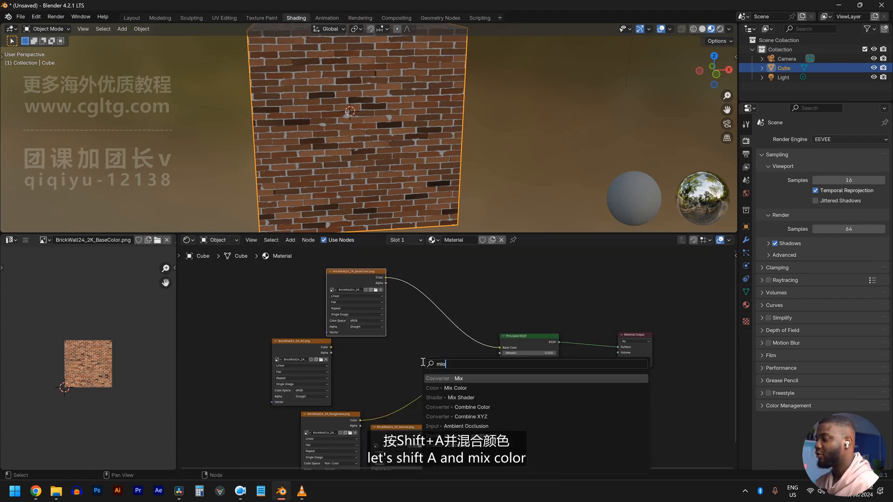
key("BackSpace")
type("x")
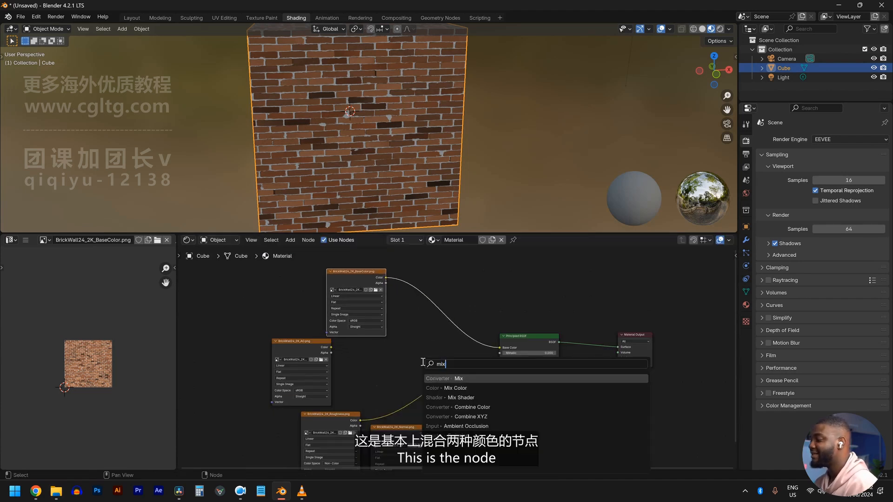
left_click(497, 390)
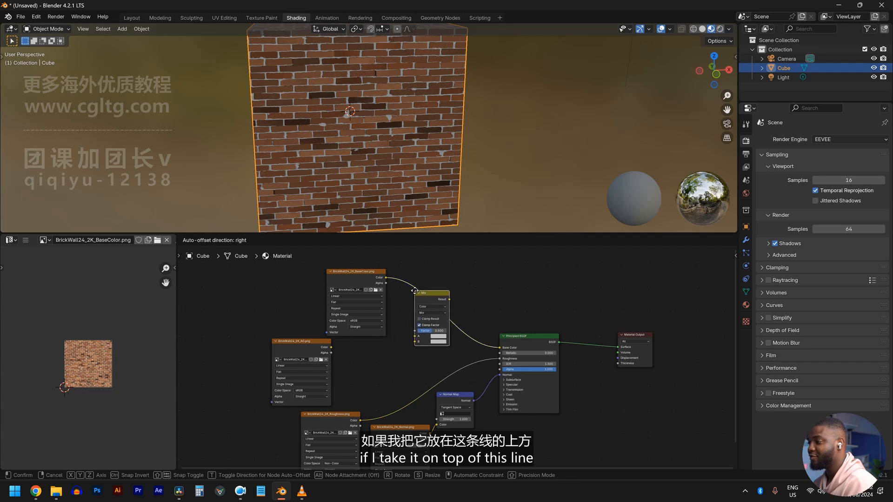
left_click(423, 289)
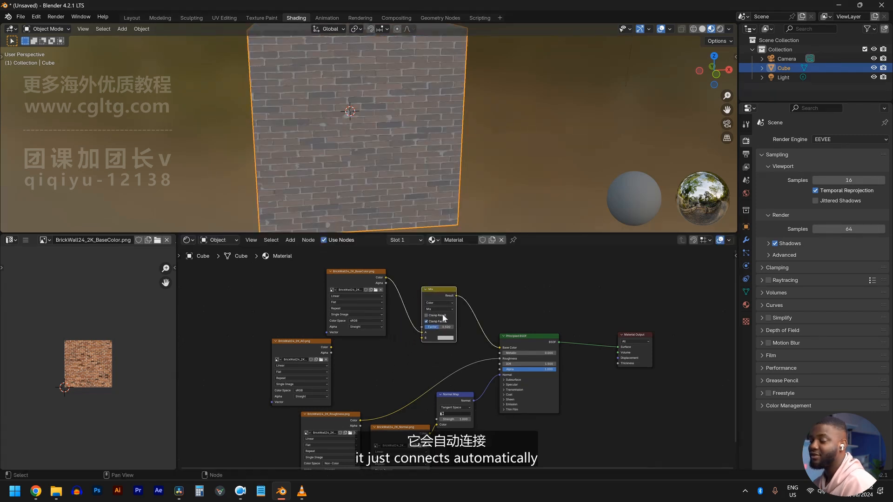
scroll(379, 348, "up", 1)
left_click_drag(271, 346, 413, 335)
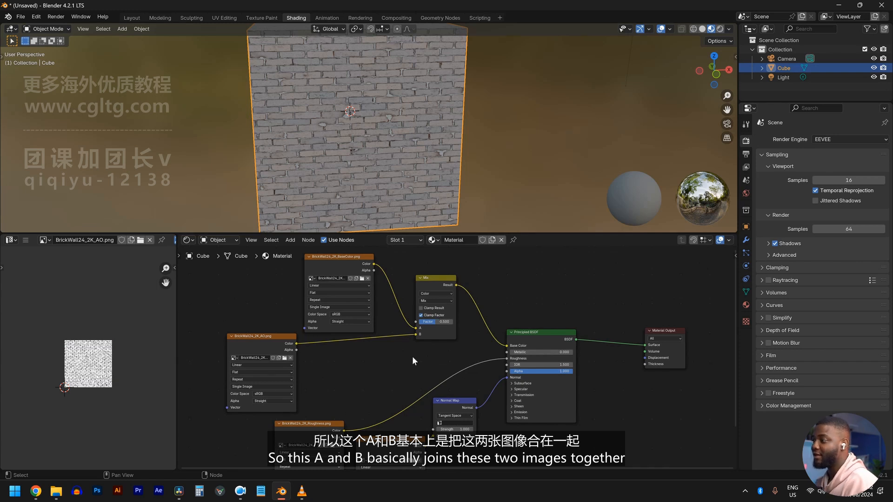
- Try the Mix node's Factor at 0, and set it to 1 to compare the influence of both images on the cube
scroll(412, 356, "up", 2)
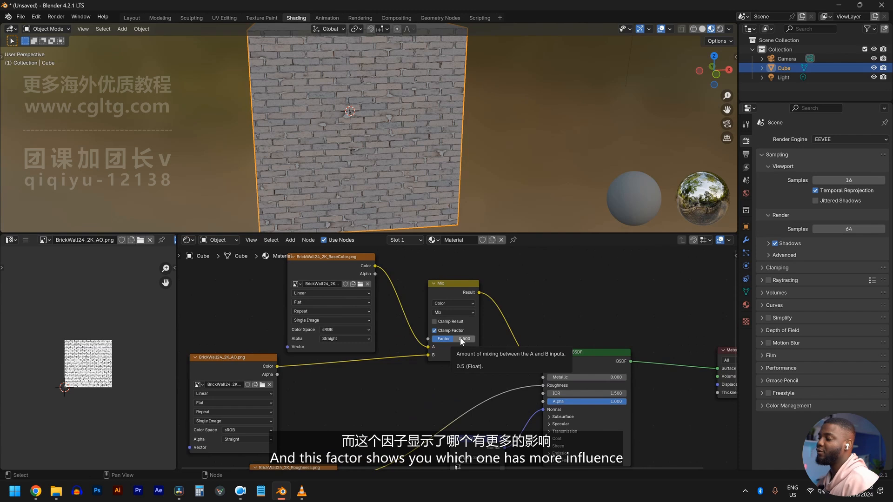
left_click_drag(461, 339, 437, 339)
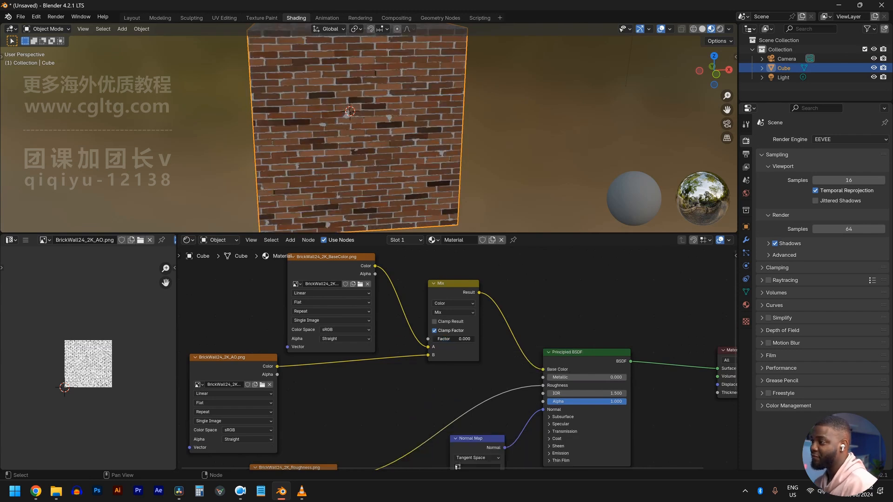
left_click(313, 274)
middle_click_drag(313, 179, 333, 137)
left_click_drag(442, 339, 475, 339)
middle_click_drag(400, 176, 386, 136)
scroll(349, 177, "up", 1)
scroll(390, 141, "down", 2)
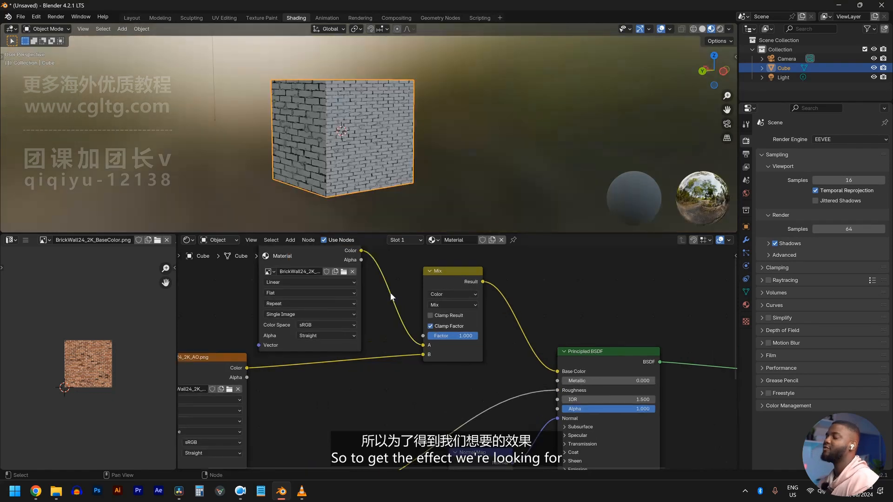
- Change the Mix node's blending mode to Multiply and inspect the bricks on the cube
scroll(390, 292, "up", 2)
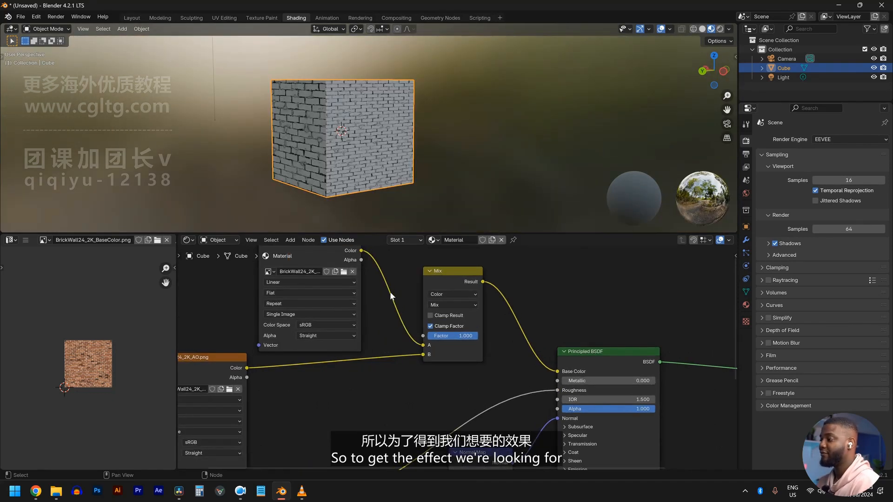
left_click(452, 305)
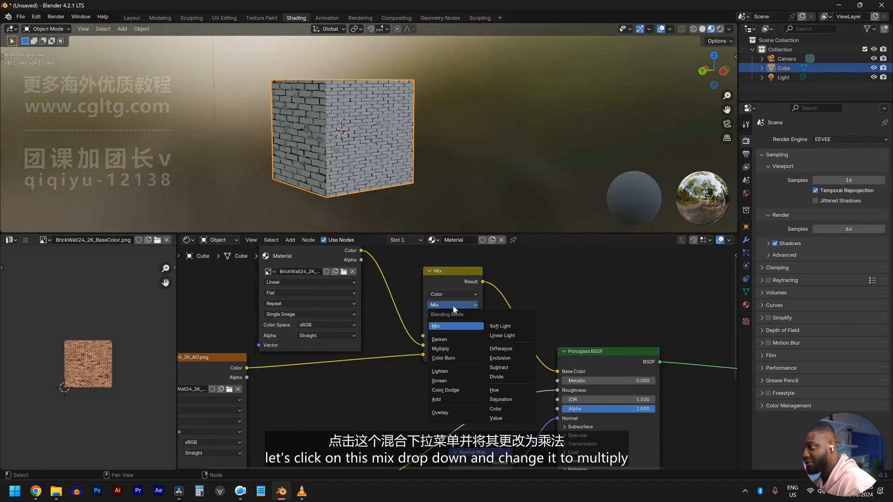
left_click(441, 349)
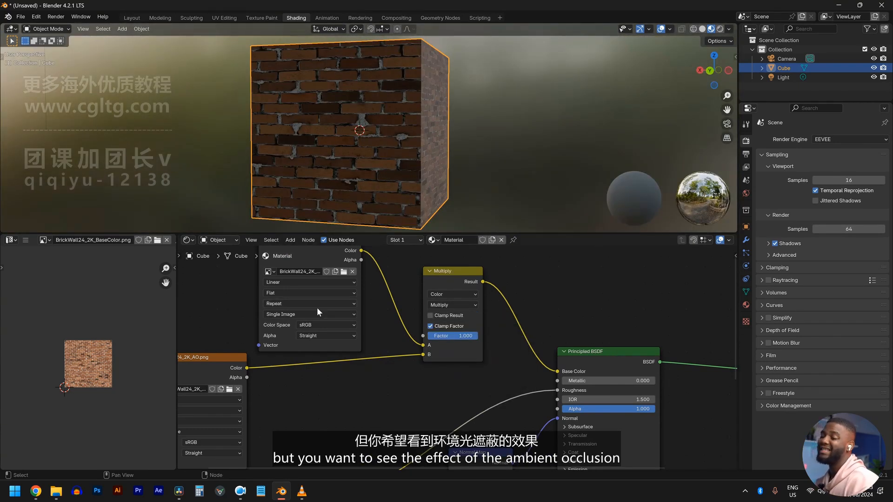
middle_click_drag(388, 173, 398, 154)
scroll(375, 157, "up", 2)
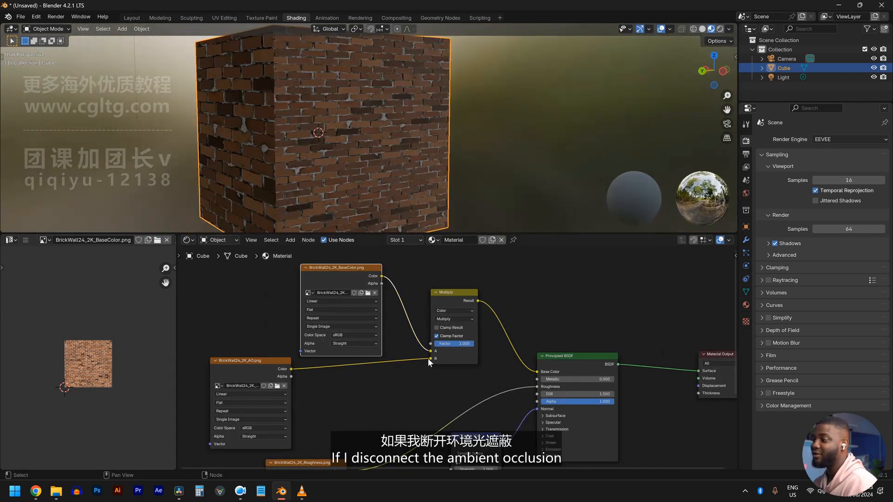
- Disconnect the AO image from the Multiply node's B input, inspect the cube without it, and reconnect it
left_click_drag(431, 358, 419, 384)
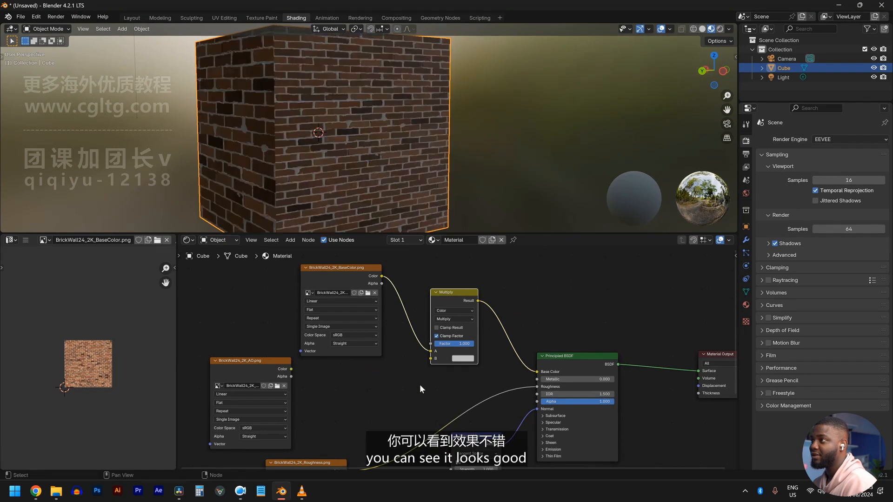
middle_click_drag(346, 179, 318, 166)
scroll(314, 179, "up", 3)
scroll(318, 166, "down", 3)
middle_click_drag(360, 130, 302, 129)
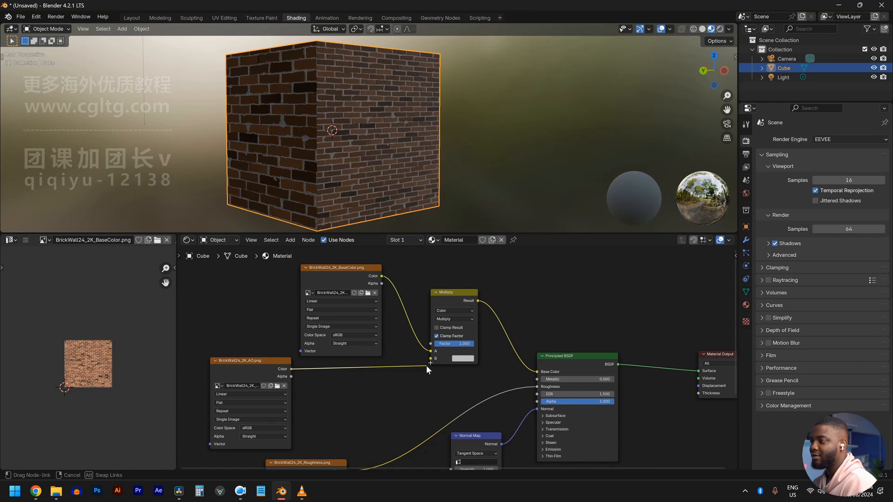
left_click_drag(426, 365, 430, 361)
- Repeatedly undo and redo the AO connection to compare the brick surface with and without ambient occlusion
scroll(440, 177, "up", 5)
key("ctrl+shift+z")
key("ctrl+z")
key("ctrl+shift+z")
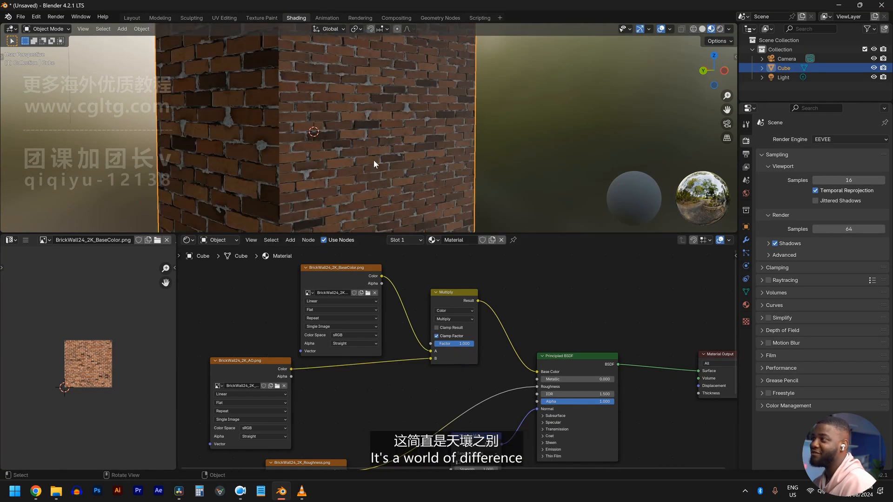
scroll(373, 161, "down", 3)
middle_click_drag(374, 161, 382, 178)
scroll(356, 155, "down", 2)
key("ctrl+z")
scroll(382, 177, "up", 4)
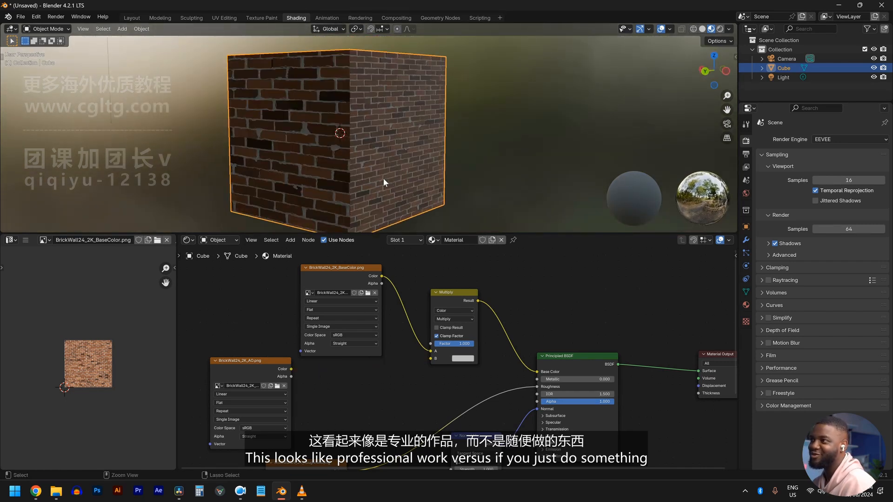
key("ctrl+shift+z")
- Delete all image texture nodes, the Multiply node and the Normal Map node, keeping the Principled BSDF and Material Output
scroll(459, 350, "down", 2)
middle_click_drag(460, 355, 438, 306)
scroll(439, 308, "down", 3)
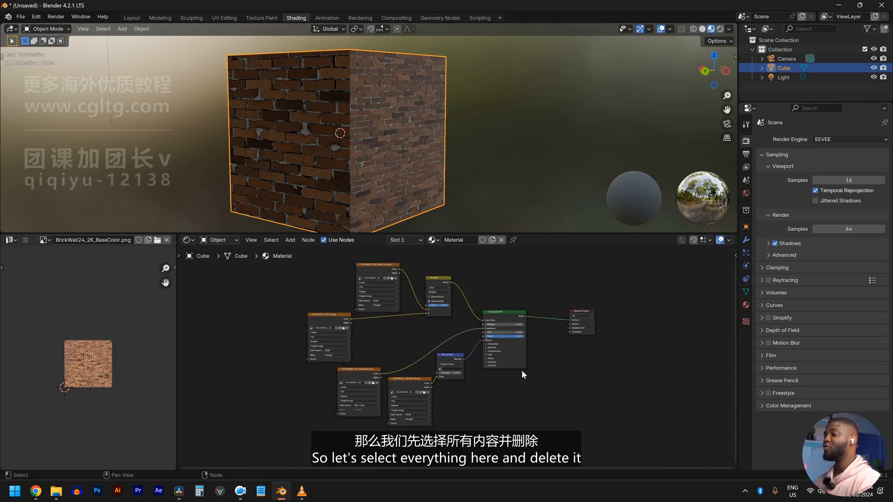
scroll(534, 347, "down", 2)
left_click_drag(325, 303, 463, 437)
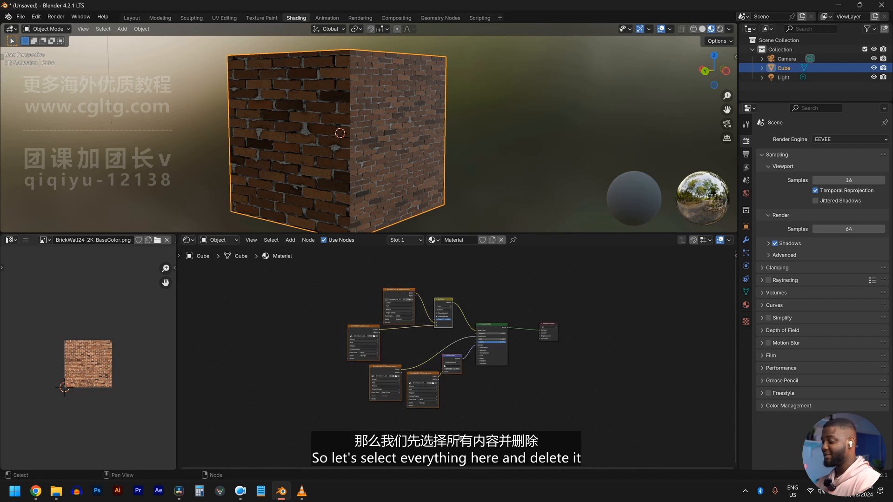
key("x")
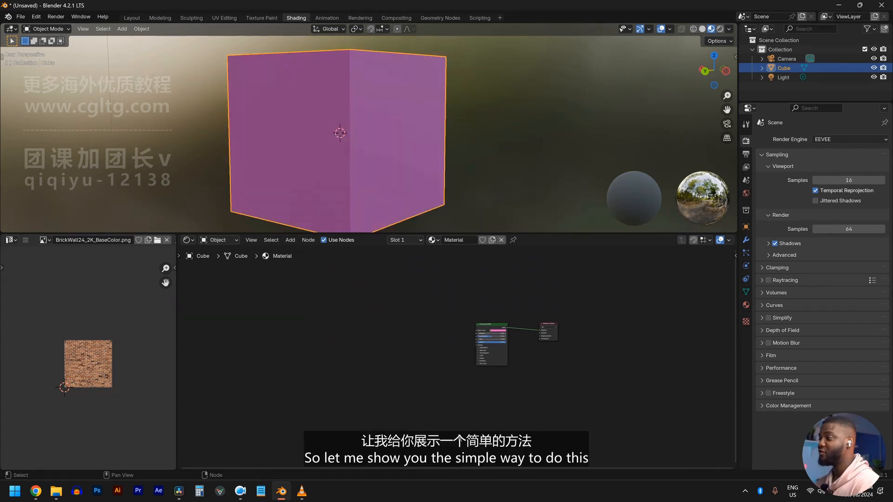
scroll(598, 419, "up", 4)
scroll(382, 140, "down", 3)
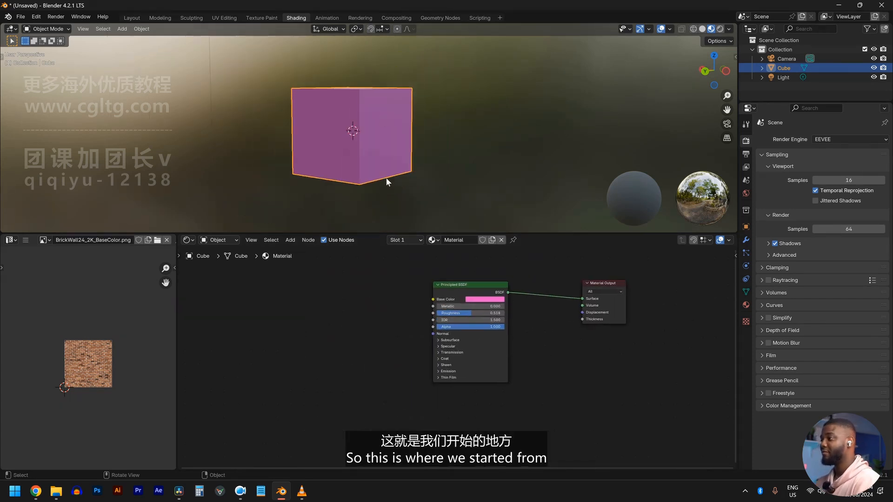
- Start the Principled Texture Setup for the Principled BSDF node and browse to the BrickWall24_MR_2K folder
scroll(457, 271, "up", 1)
left_click_drag(458, 272, 508, 284)
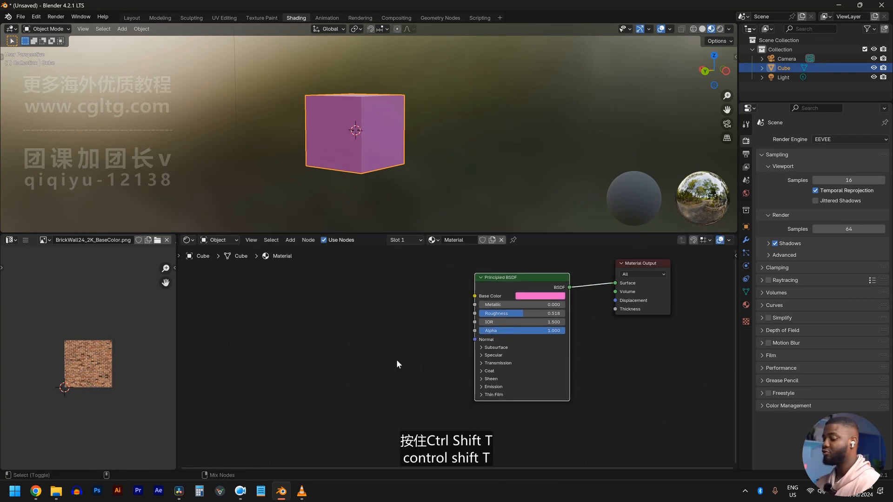
key("ctrl+shift+t")
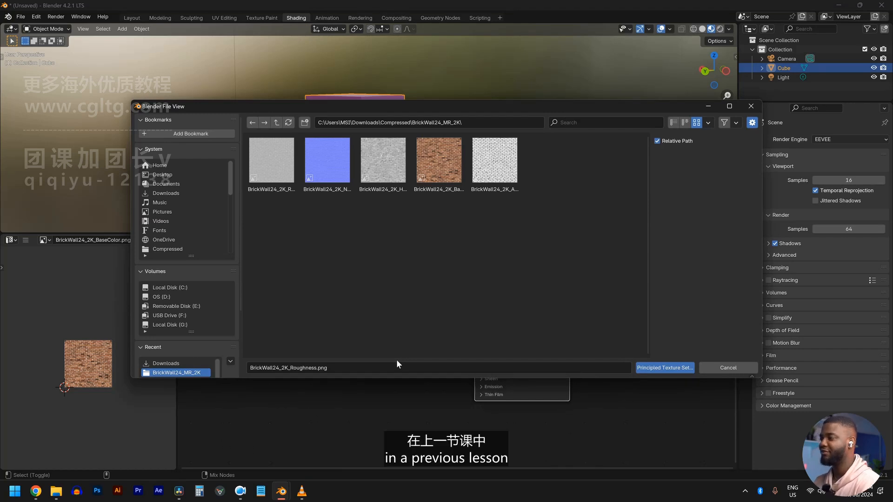
left_click(177, 363)
left_click(186, 371)
left_click_drag(523, 272, 280, 155)
left_click(449, 217)
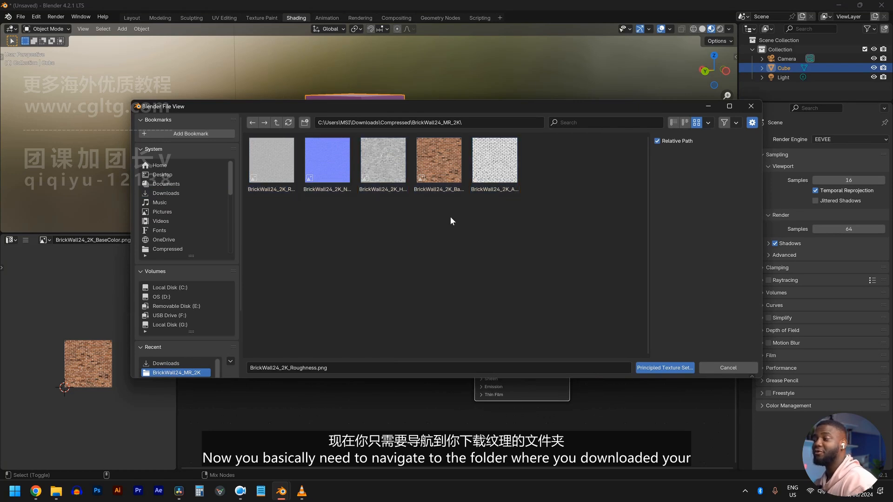
- Select all five Brick Wall 24 texture maps and build the material with Principled Texture Setup
left_click_drag(578, 265, 228, 106)
left_click_drag(592, 284, 286, 163)
left_click(658, 365)
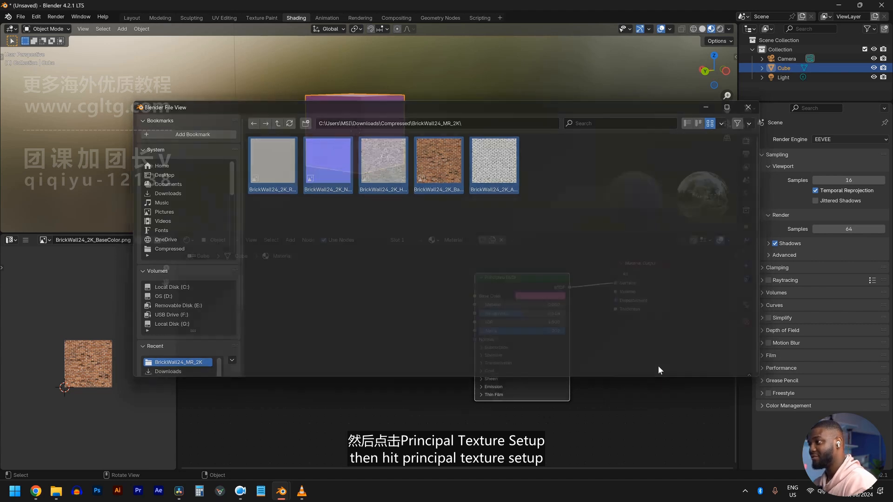
scroll(459, 372, "down", 3)
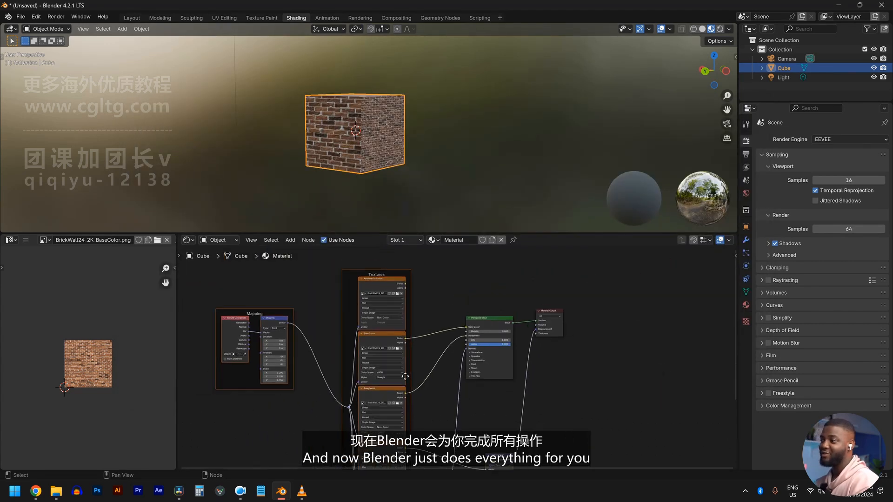
- Examine the brick surface on the cube and the node network generated by Principled Texture Setup
scroll(272, 110, "up", 3)
scroll(314, 139, "up", 2)
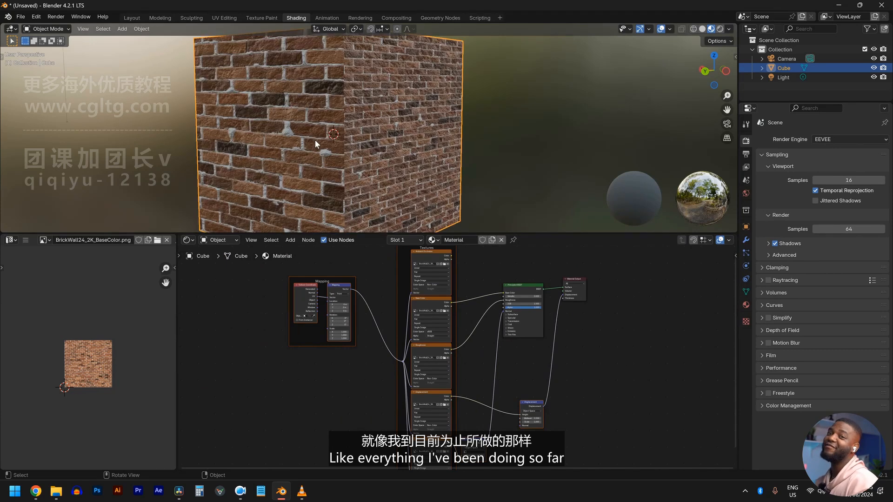
scroll(405, 186, "down", 4)
middle_click_drag(409, 178, 448, 152)
scroll(370, 194, "up", 4)
scroll(449, 153, "up", 2)
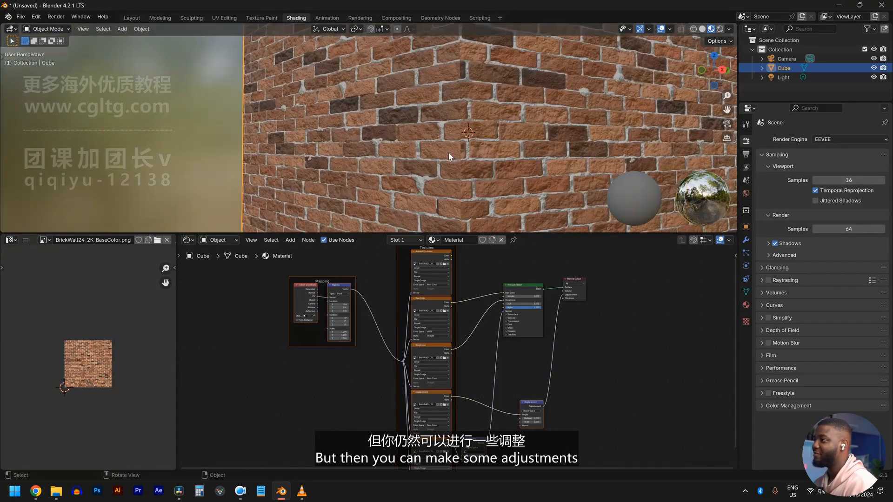
middle_click_drag(535, 426, 470, 349)
scroll(469, 350, "up", 5)
middle_click_drag(510, 313, 507, 387)
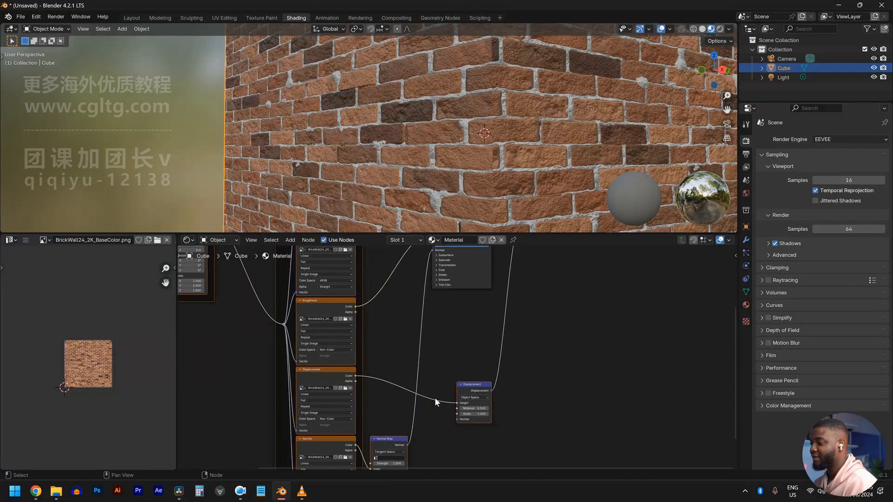
middle_click_drag(440, 368, 488, 308)
scroll(488, 309, "up", 2)
middle_click_drag(599, 300, 450, 389)
scroll(456, 295, "down", 4)
middle_click_drag(451, 290, 453, 327)
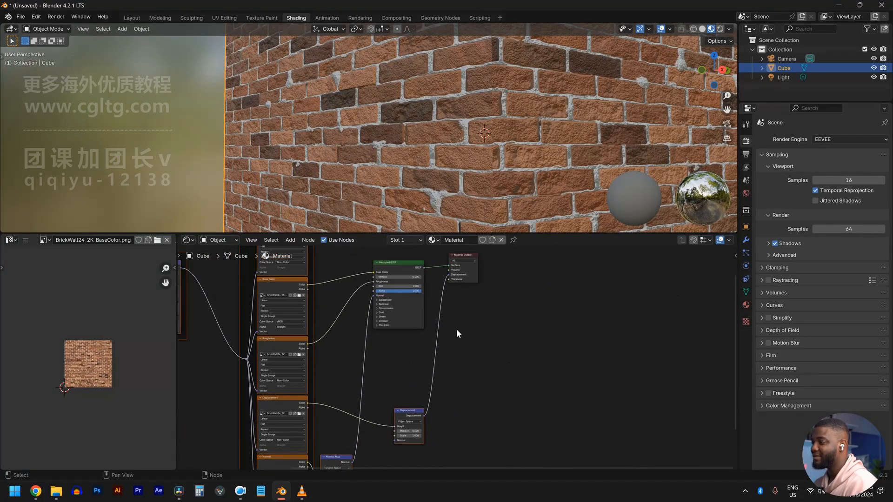
- Select the Displacement and Normal Map nodes in turn to examine how each feeds the brick material
left_click(407, 412)
middle_click_drag(406, 412, 464, 363)
scroll(464, 363, "up", 1)
left_click(378, 414)
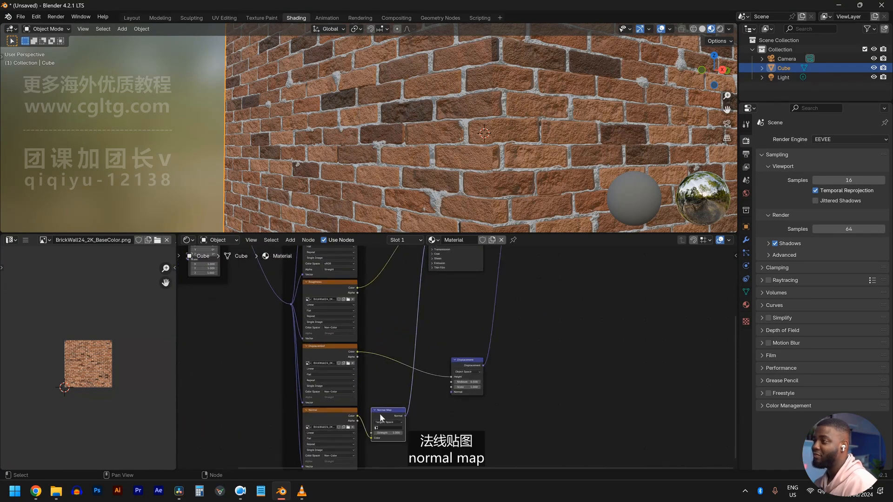
scroll(465, 364, "down", 3)
middle_click_drag(486, 339, 455, 376)
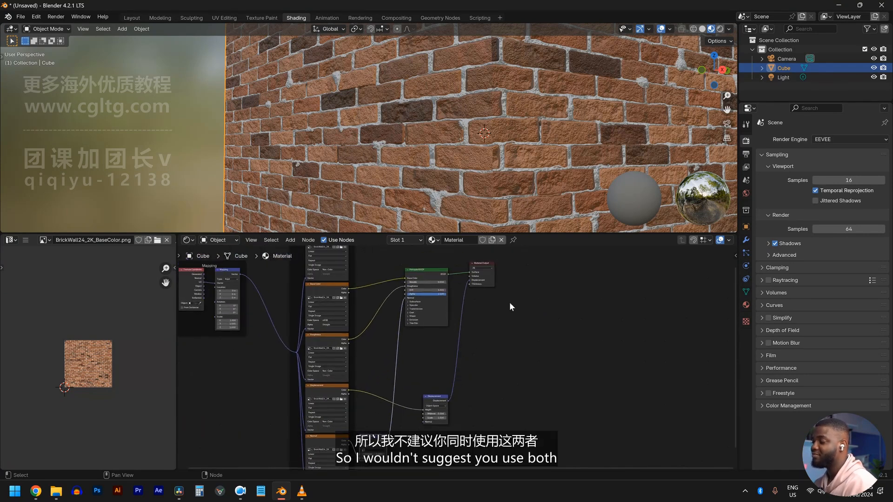
scroll(417, 135, "down", 3)
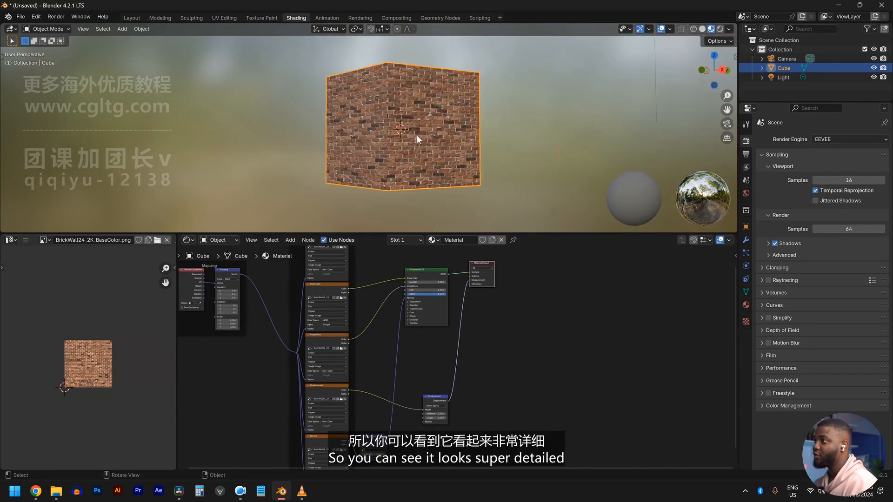
- Set the Displacement node's Scale to 0 to compare the brick surface without displacement, and undo the change
scroll(417, 135, "up", 4)
middle_click_drag(417, 137, 446, 169)
scroll(448, 357, "up", 5)
middle_click_drag(378, 410, 425, 311)
scroll(421, 321, "up", 4)
mouse_move(355, 376)
middle_mouse_down()
mouse_move(371, 350)
mouse_move(341, 375)
middle_mouse_up()
scroll(344, 375, "down", 5)
scroll(361, 423, "up", 9)
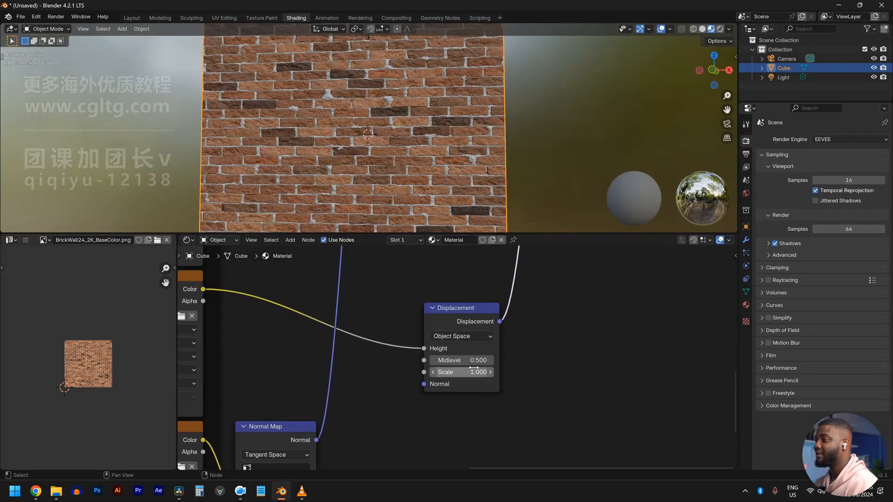
left_click_drag(473, 369, 437, 370)
middle_click_drag(599, 205, 476, 174)
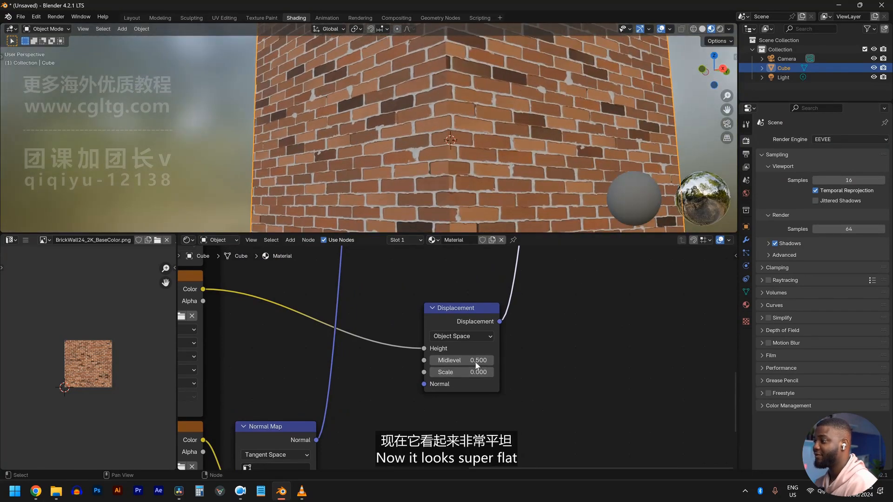
key("ctrl+z")
scroll(445, 158, "up", 2)
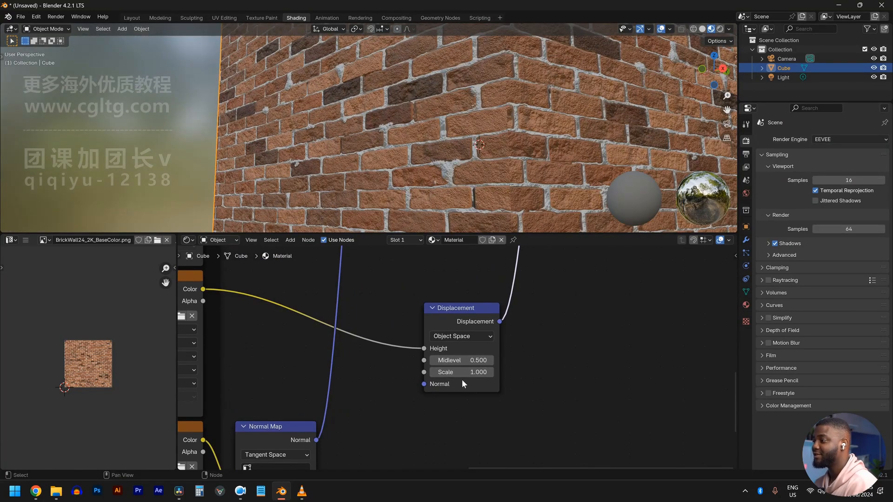
- Set the Displacement node's Scale to 0.400 and check the brick relief on the cube
mouse_move(460, 372)
left_mouse_down()
mouse_move(442, 372)
mouse_move(470, 372)
left_mouse_up()
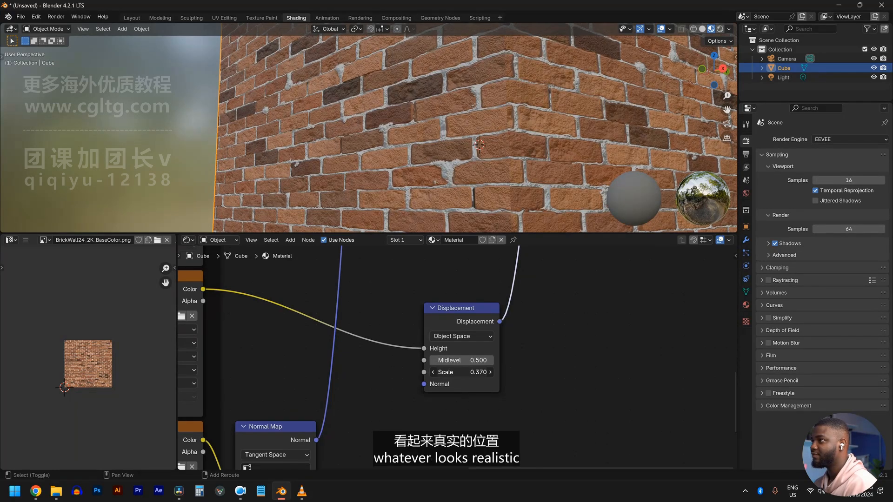
left_click_drag(460, 372, 462, 372)
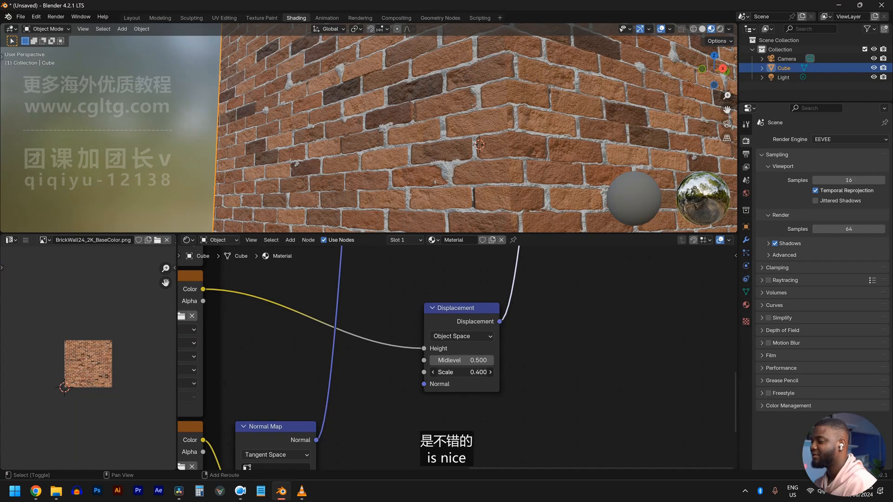
scroll(470, 103, "down", 2)
middle_click_drag(470, 104, 516, 139)
scroll(526, 128, "down", 4)
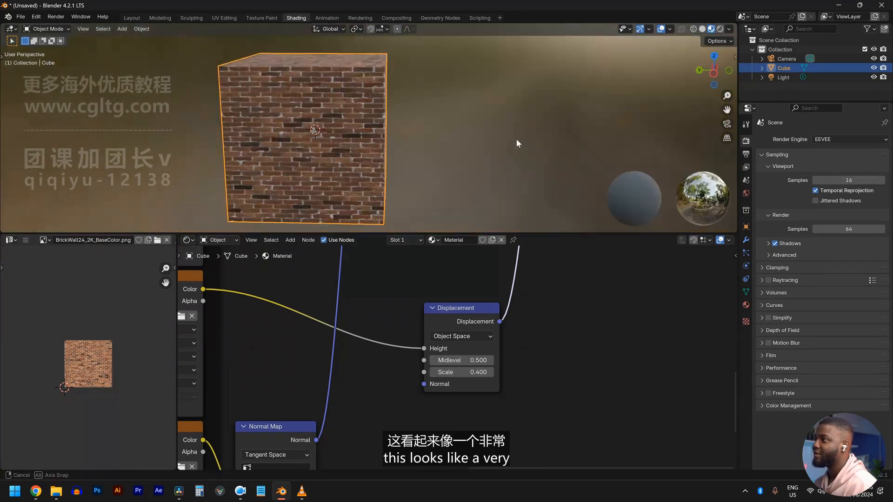
scroll(428, 148, "up", 4)
scroll(419, 140, "up", 1)
scroll(378, 116, "down", 6)
scroll(385, 255, "down", 1)
- Examine the color space settings of the image texture nodes and the Mapping and Texture Coordinate nodes
middle_click_drag(385, 260, 435, 306)
scroll(363, 121, "up", 4)
middle_click_drag(353, 112, 484, 139)
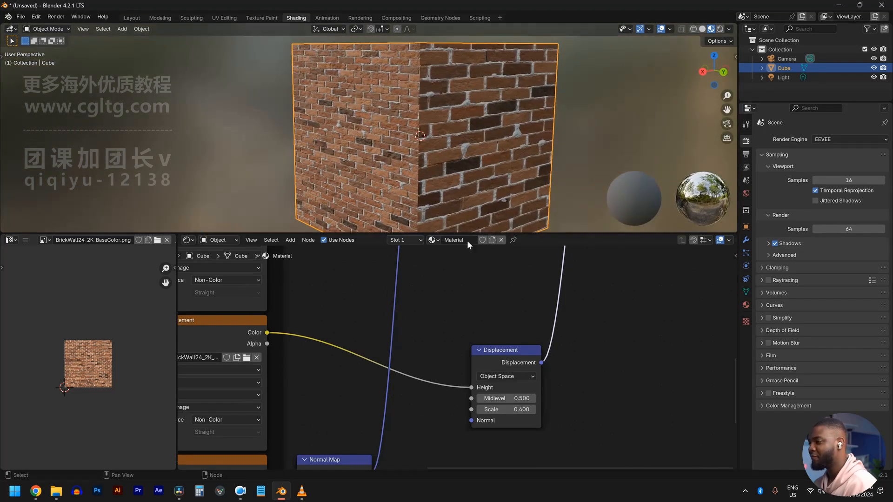
scroll(369, 314, "down", 2)
middle_click_drag(370, 316, 494, 352)
middle_click_drag(468, 288, 492, 345)
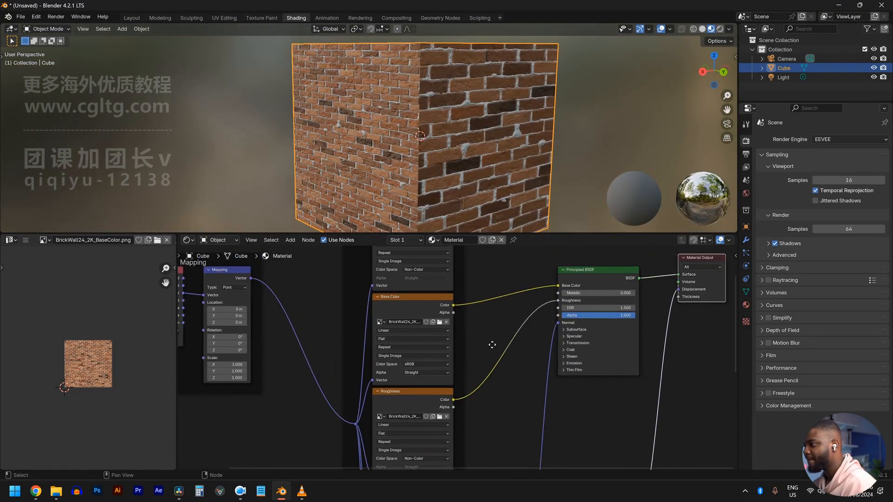
mouse_move(459, 465)
middle_mouse_down()
mouse_move(477, 392)
mouse_move(444, 321)
middle_mouse_up()
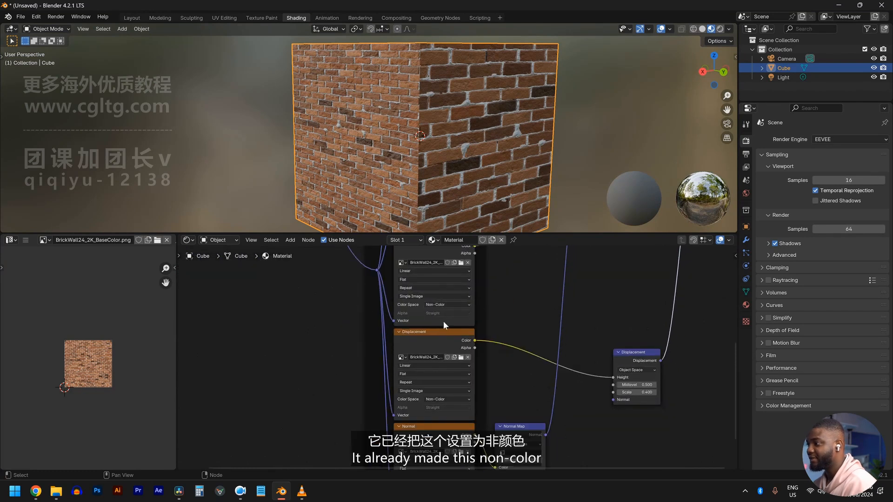
mouse_move(483, 387)
middle_mouse_down()
mouse_move(494, 334)
mouse_move(473, 306)
mouse_move(473, 393)
mouse_move(484, 247)
middle_mouse_up()
scroll(414, 254, "down", 5)
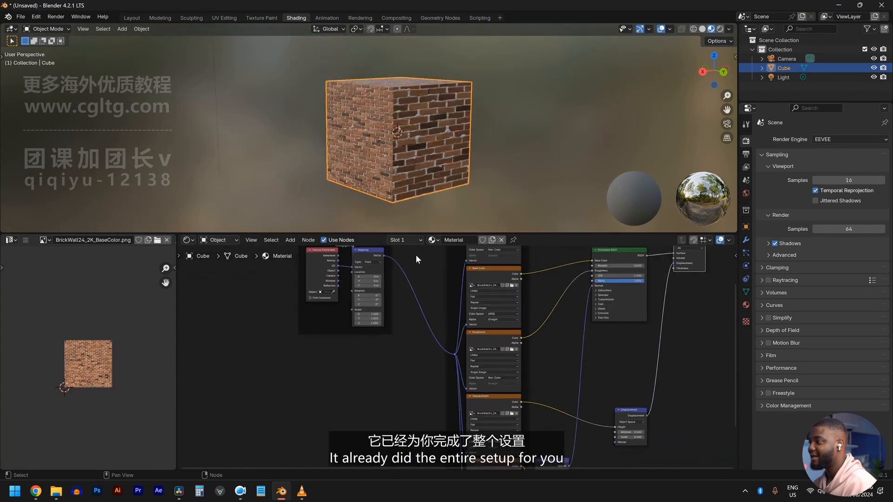
middle_click_drag(415, 255, 417, 273)
scroll(525, 289, "up", 4)
middle_click_drag(525, 289, 506, 377)
middle_click_drag(313, 412, 398, 361)
scroll(398, 361, "down", 5)
scroll(408, 313, "up", 6)
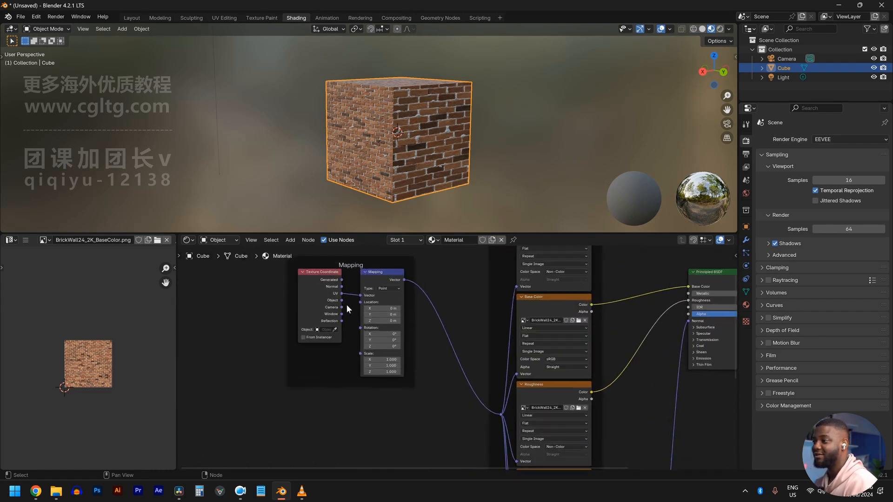
- Shift the texture with Mapping Location X 16.3 m and Y 4 m, trying Z 15.5 m and undoing it to 1.1 m
middle_click_drag(318, 306, 333, 331)
scroll(333, 332, "up", 3)
middle_click_drag(409, 177, 439, 174)
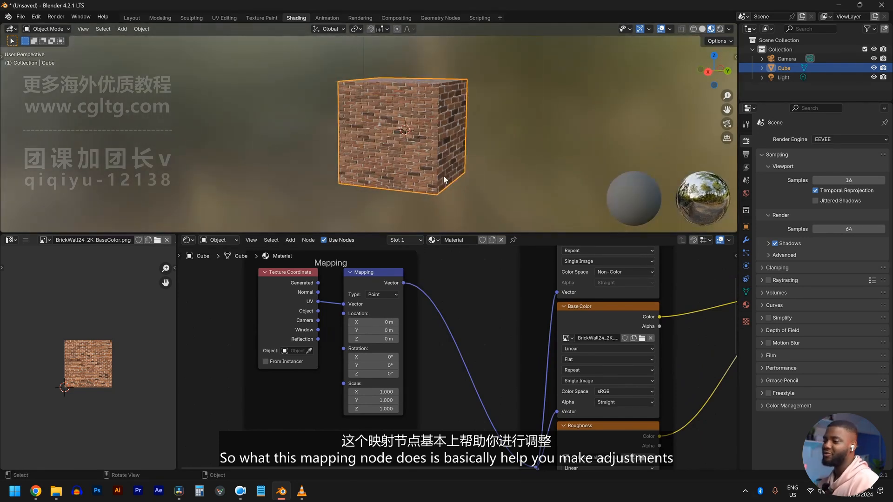
mouse_move(367, 322)
left_mouse_down()
mouse_move(413, 335)
mouse_move(368, 331)
left_mouse_up()
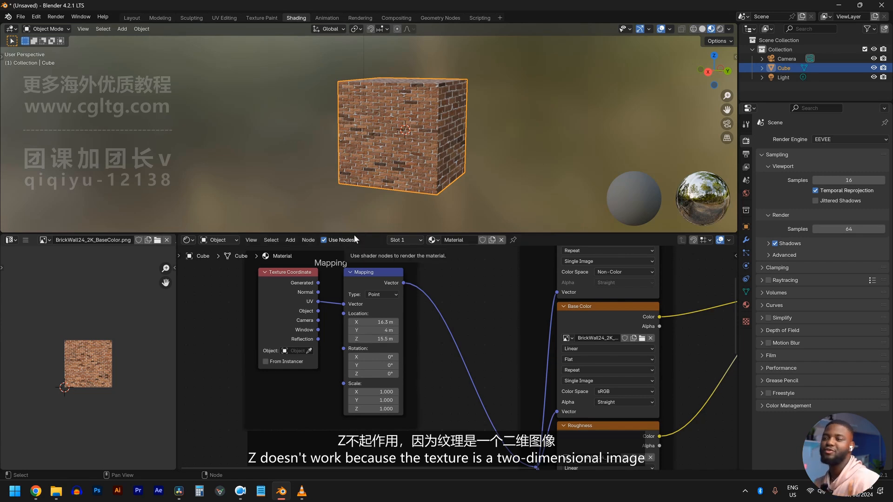
key("ctrl+z")
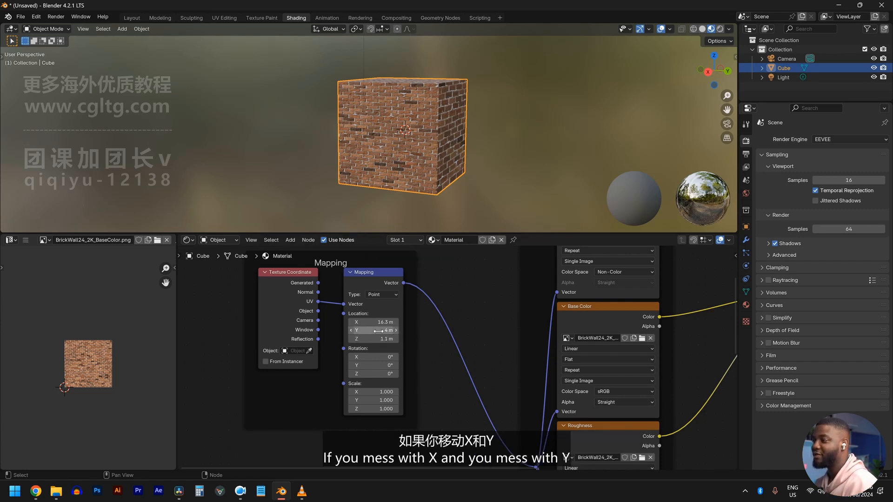
- Shift the brick texture further by setting the Mapping node's Location to X 33.6 m and Y 17.3 m
left_click_drag(370, 322, 392, 331)
middle_click_drag(442, 167, 388, 164)
scroll(389, 164, "up", 2)
key("KP_3")
scroll(414, 213, "down", 4)
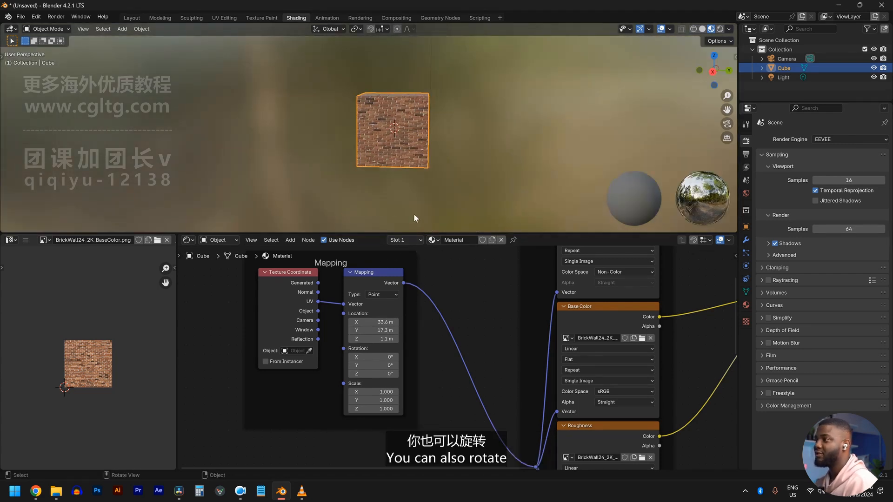
- Set the Mapping node's Z Rotation to 27.1° to see the bricks at an angle, and undo the rotation
middle_click_drag(414, 213, 339, 215)
scroll(361, 132, "up", 4)
scroll(363, 132, "down", 3)
middle_click_drag(427, 182, 448, 164)
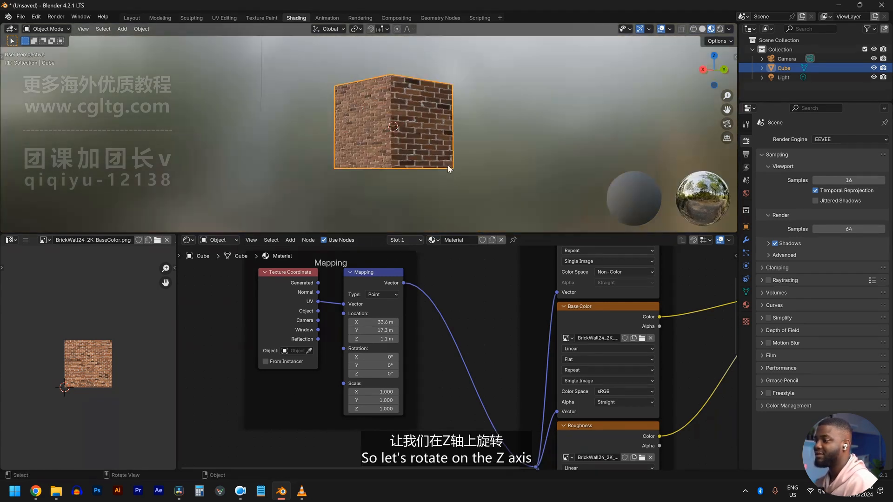
scroll(362, 372, "up", 1)
mouse_move(362, 376)
left_mouse_down()
mouse_move(386, 377)
mouse_move(361, 369)
left_mouse_up()
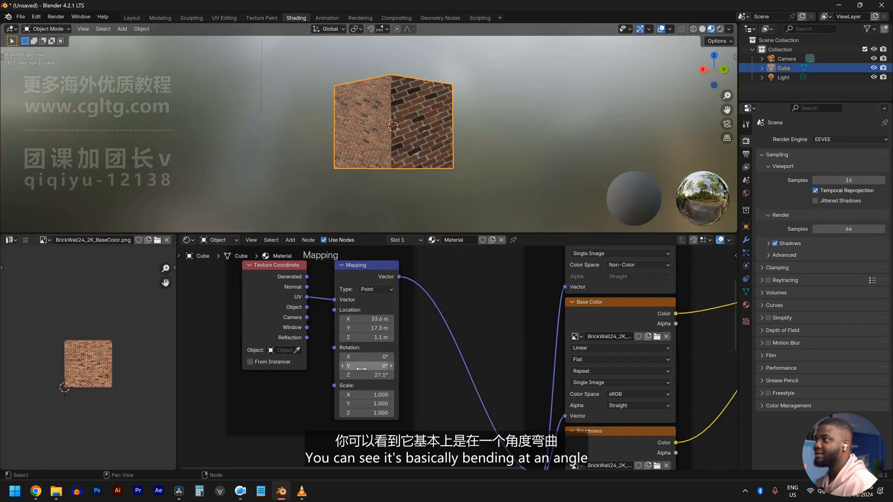
middle_click_drag(402, 154, 473, 169)
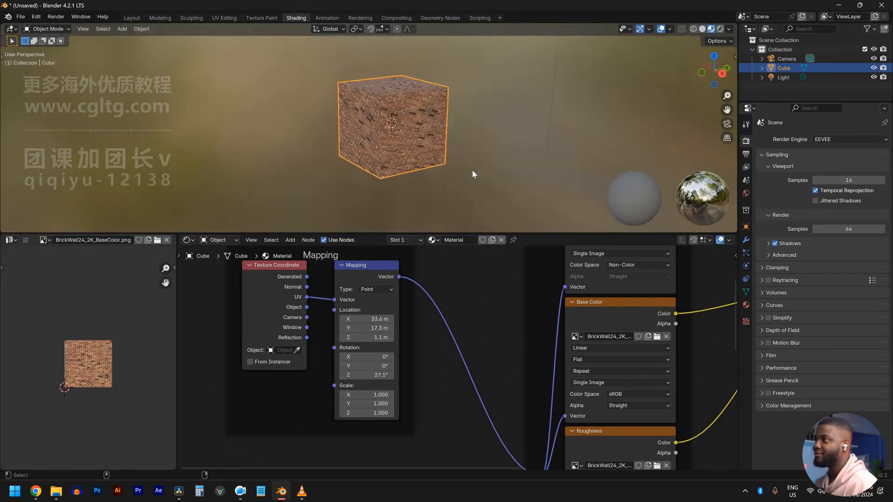
key("ctrl+z")
scroll(399, 177, "up", 6)
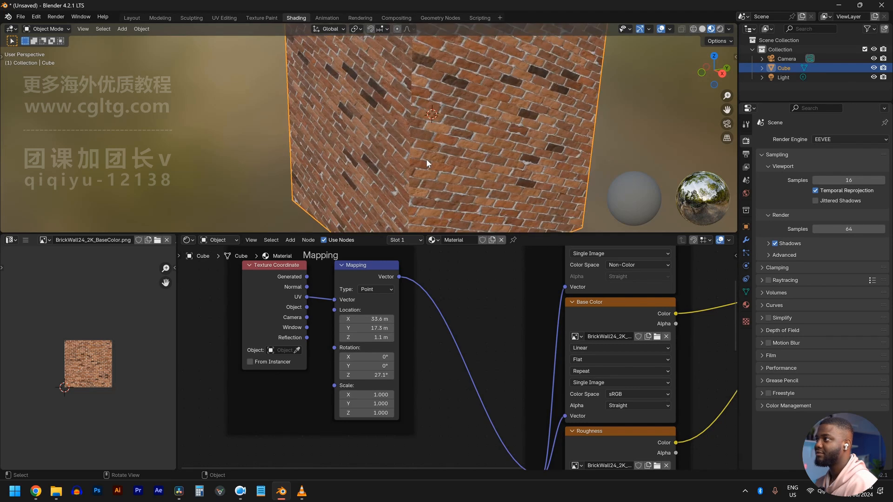
scroll(448, 178, "down", 5)
middle_click_drag(415, 212, 414, 154)
scroll(413, 173, "up", 3)
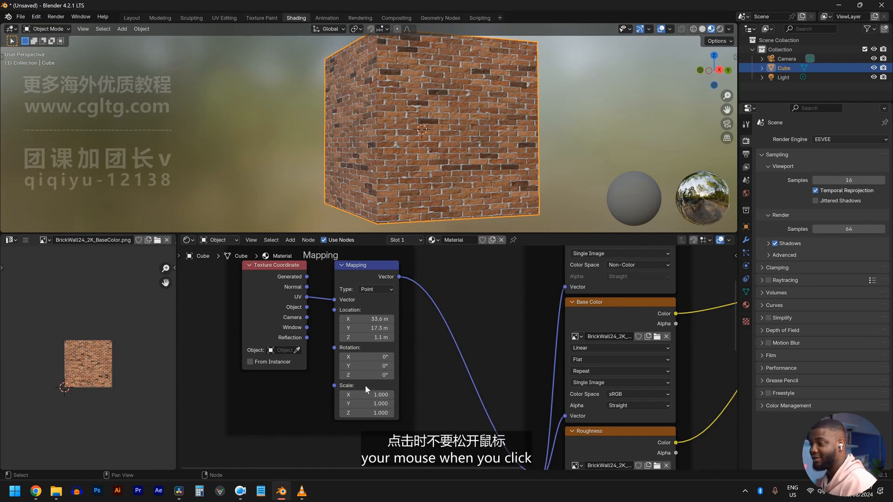
- Set the Mapping node's X, Y and Z Scale together to 8.300 and check the smaller bricks on the cube
left_click_drag(367, 394, 432, 413)
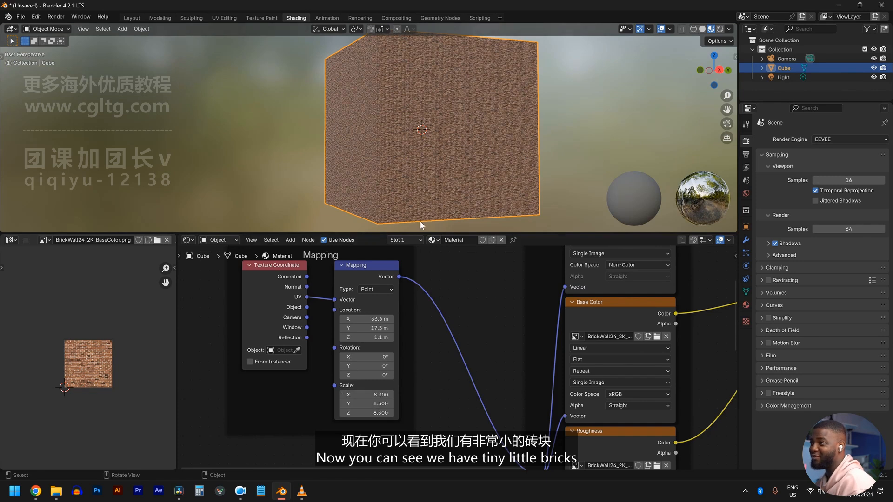
scroll(466, 116, "up", 5)
scroll(459, 123, "down", 5)
scroll(459, 126, "down", 2)
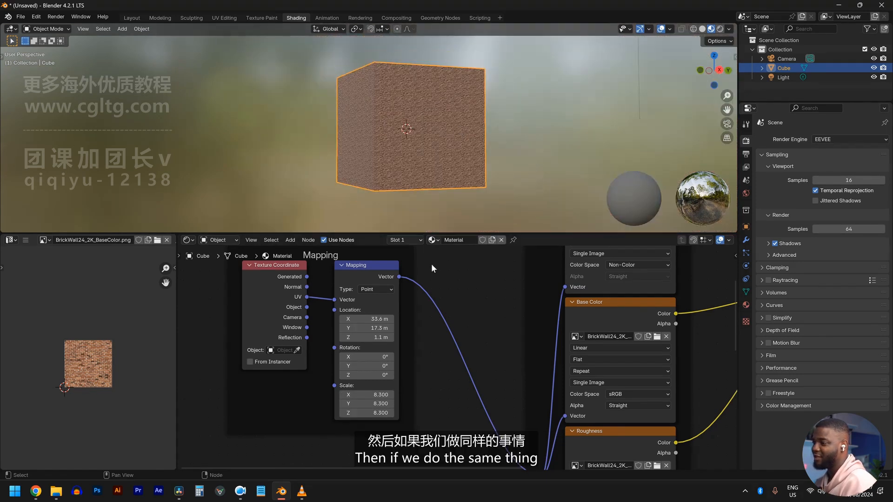
- Try a lower Mapping Scale on all three axes, and reset the X, Y and Z Scale to 1
left_click_drag(372, 395, 337, 413)
middle_click_drag(475, 123, 526, 138)
left_click_drag(366, 395, 366, 413)
type("1")
key("Return")
mouse_move(458, 133)
middle_mouse_down()
mouse_move(322, 133)
mouse_move(445, 132)
middle_mouse_up()
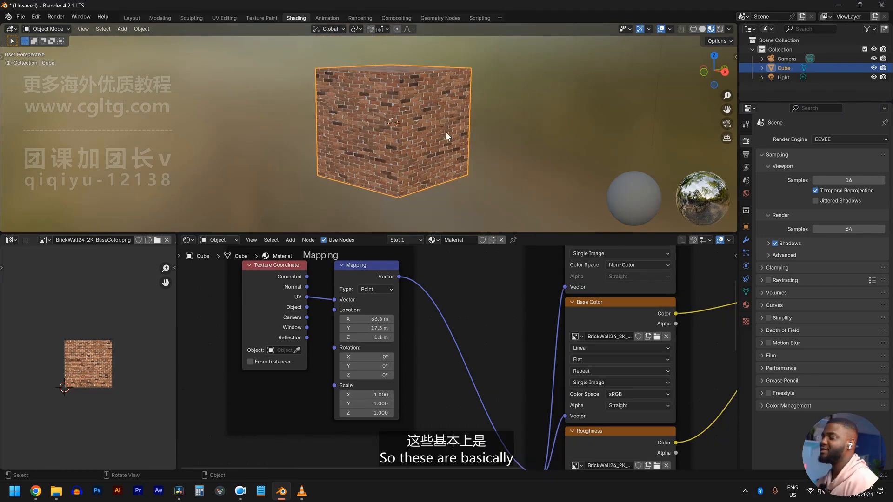
mouse_move(447, 126)
middle_mouse_down()
mouse_move(464, 109)
mouse_move(434, 120)
mouse_move(463, 129)
middle_mouse_up()
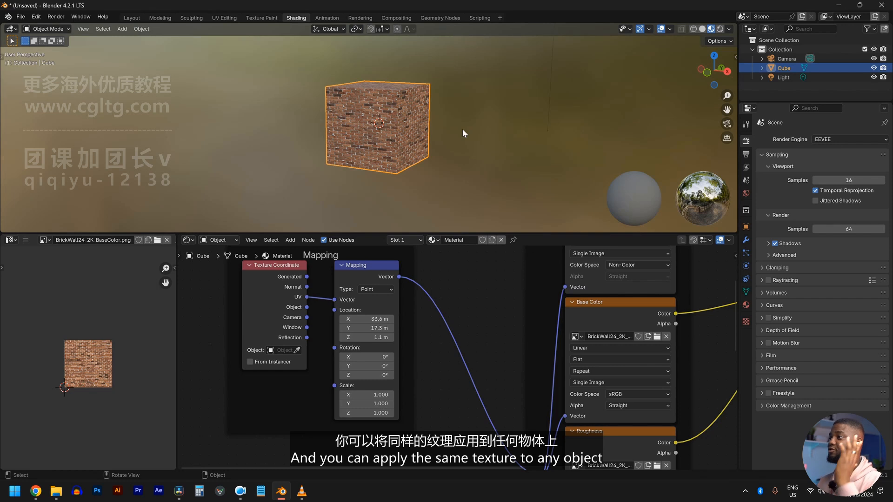
- Add a UV sphere and move it along the X axis so it sits beside the cube
scroll(469, 130, "down", 3)
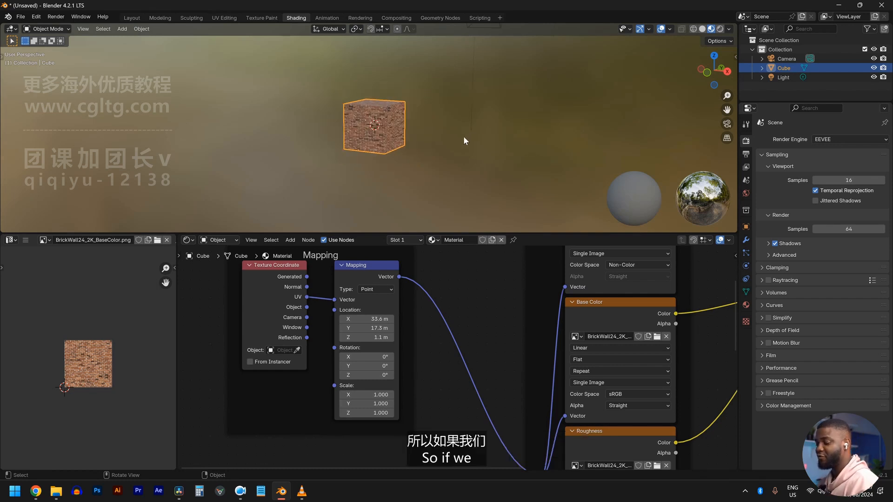
key("shift+a")
mouse_move(453, 151)
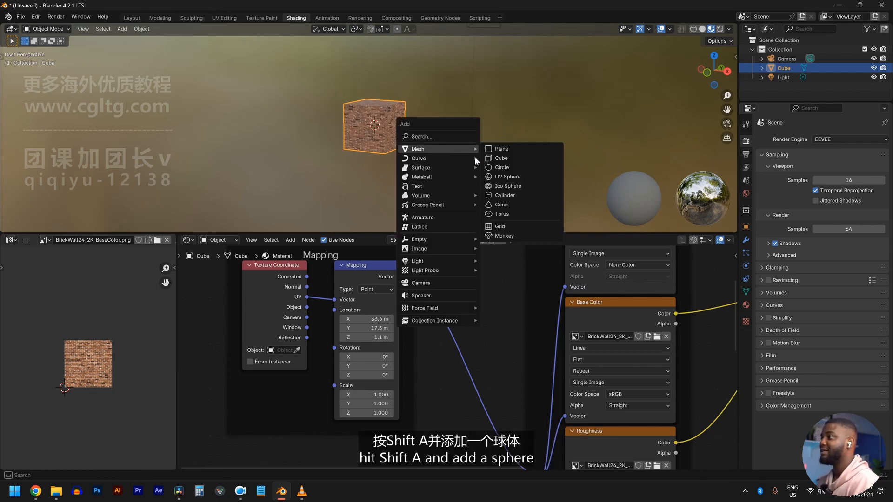
left_click(511, 179)
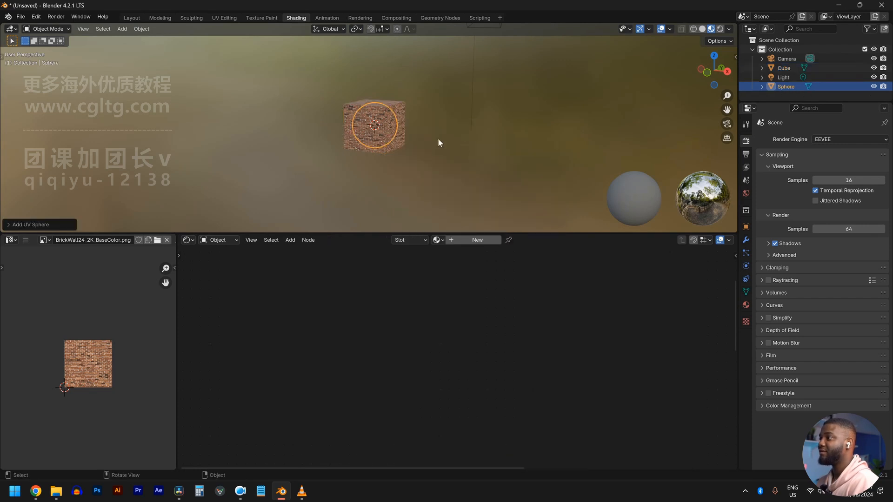
scroll(409, 140, "up", 2)
key("g")
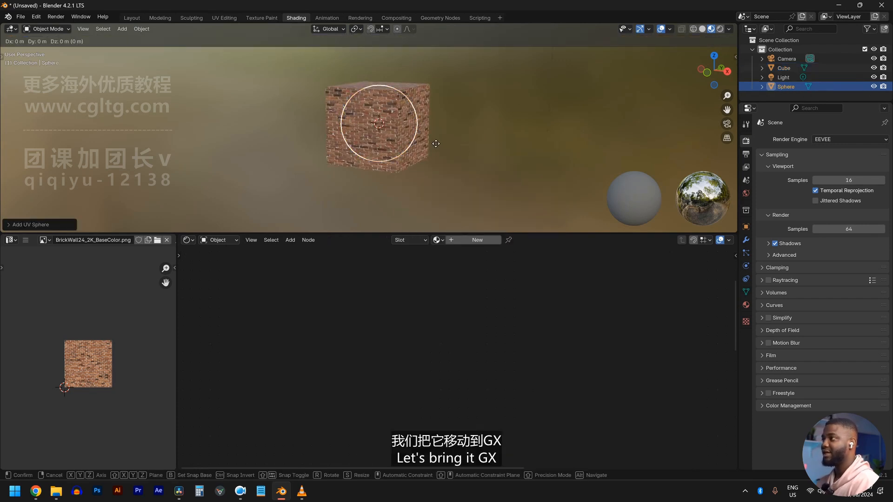
key("x")
left_click(511, 161)
scroll(485, 150, "down", 2)
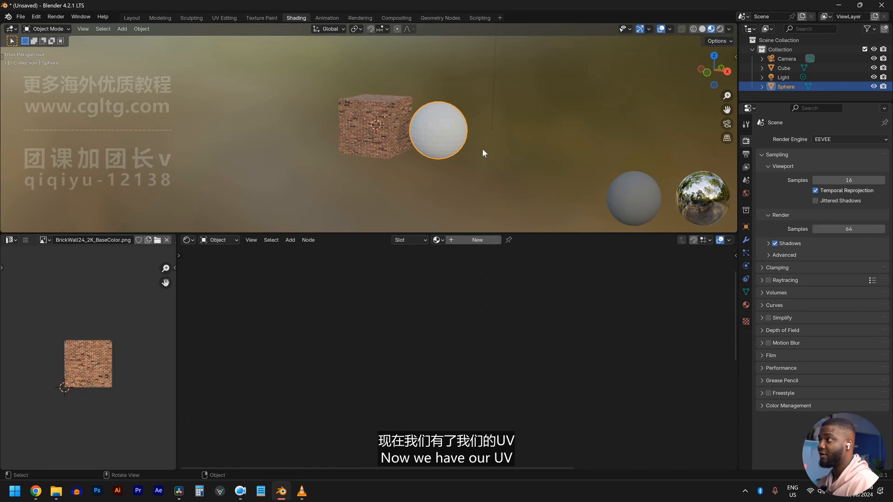
- Rename the cube's material to Brick
scroll(484, 151, "up", 2)
left_click(394, 104)
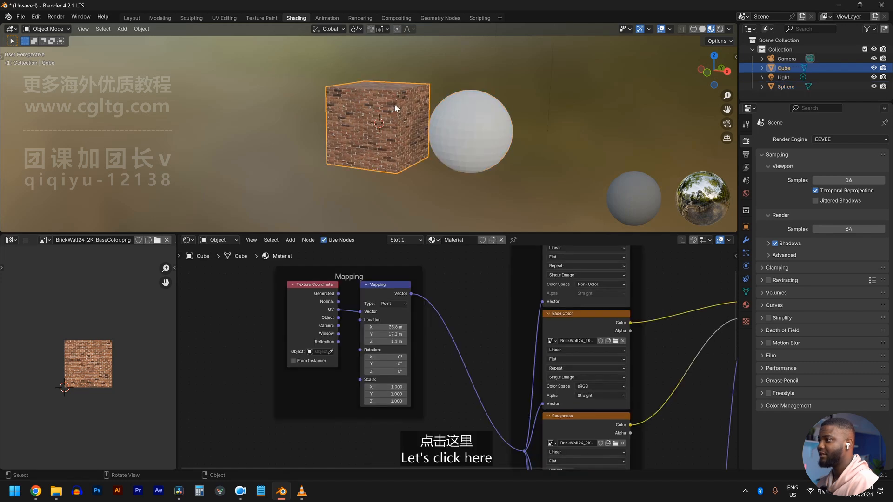
left_click(451, 240)
type("Brick")
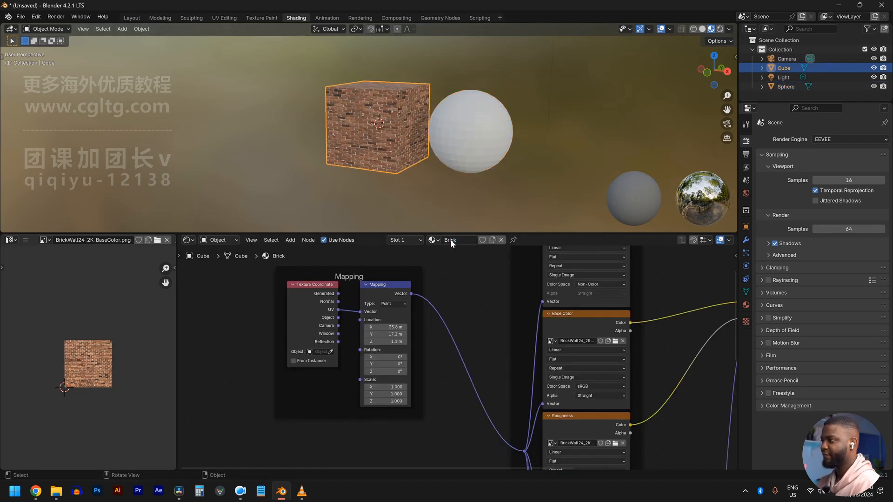
- Assign the Brick material to the sphere as its own separate copy and inspect the bricks on both objects
left_click(470, 157)
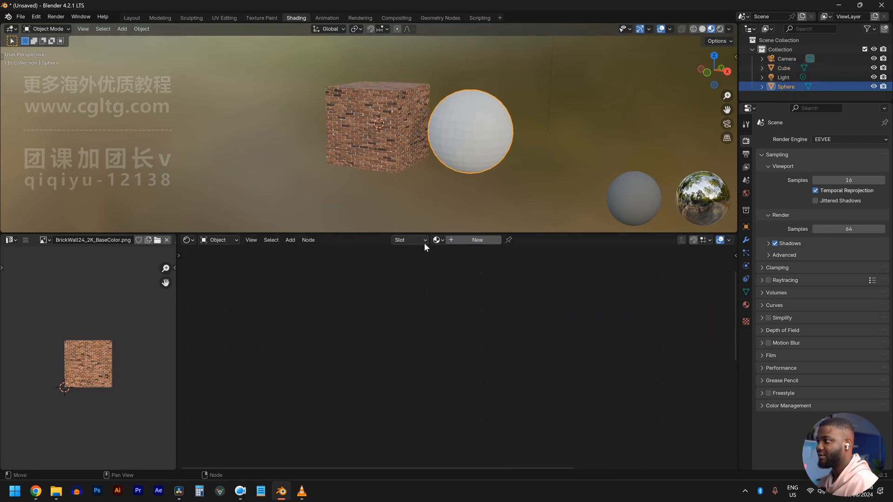
left_click(436, 240)
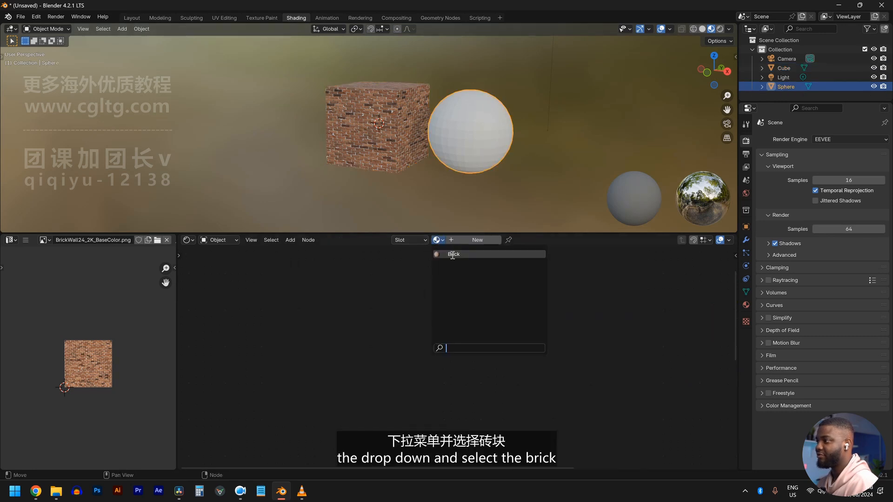
left_click(452, 255)
mouse_move(482, 208)
middle_mouse_down()
mouse_move(514, 185)
mouse_move(513, 140)
mouse_move(411, 145)
mouse_move(518, 149)
mouse_move(450, 150)
mouse_move(477, 219)
middle_mouse_up()
scroll(411, 157, "up", 4)
scroll(488, 288, "down", 5)
scroll(465, 161, "down", 2)
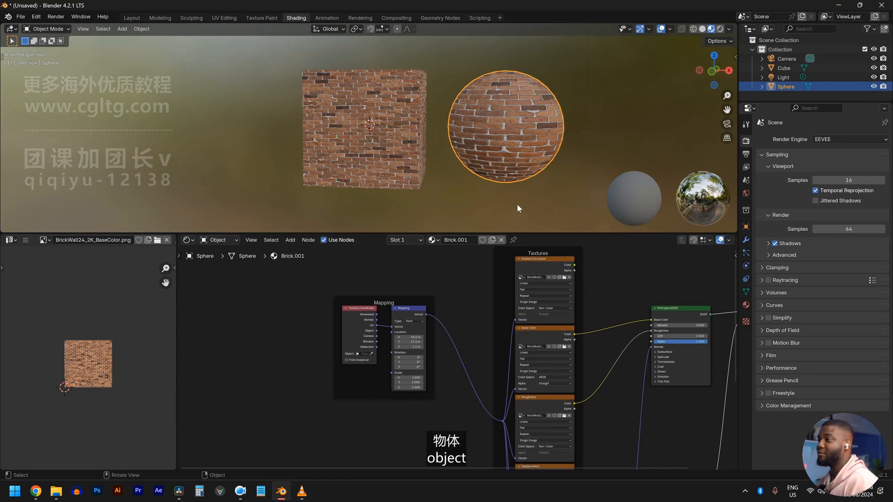
- Compare the cube's and sphere's materials, and adjust the sphere's Mapping Scale on X, Y and Z together to enlarge its bricks
left_click(364, 144)
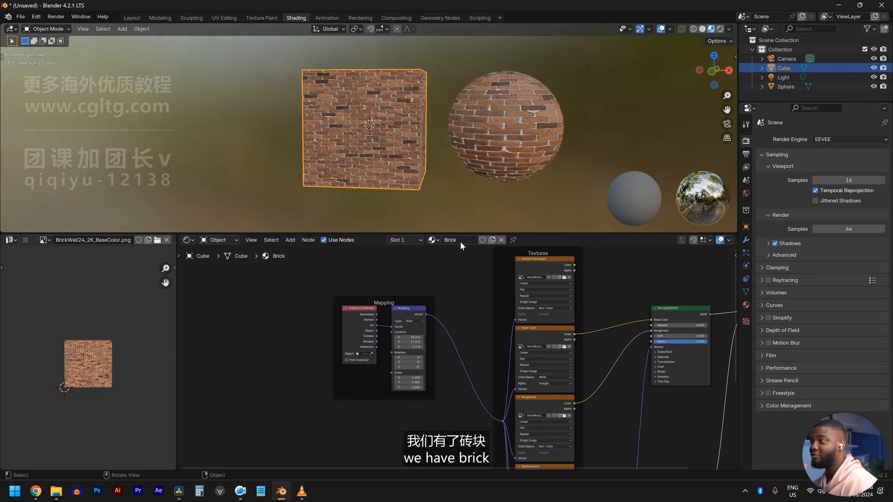
left_click(509, 136)
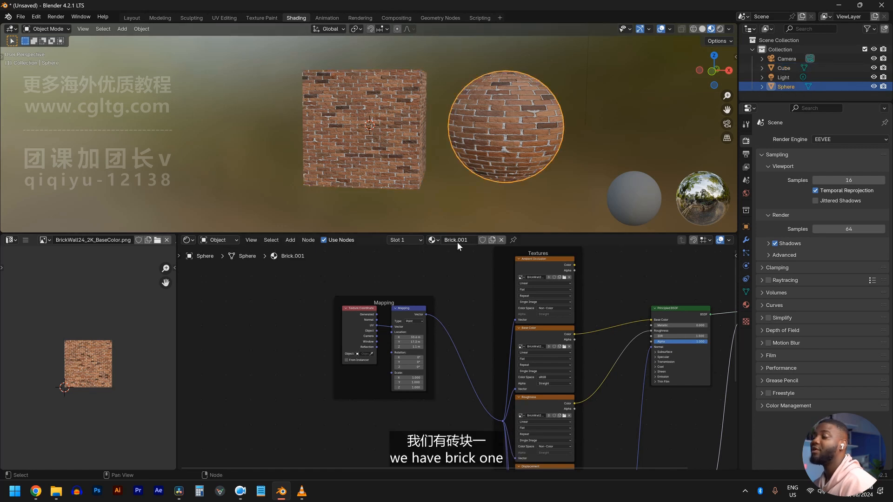
mouse_move(409, 387)
left_mouse_down()
mouse_move(446, 386)
mouse_move(367, 386)
mouse_move(419, 387)
left_mouse_up()
scroll(355, 148, "down", 2)
middle_click_drag(355, 148, 401, 150)
scroll(426, 153, "up", 1)
scroll(426, 153, "up", 1)
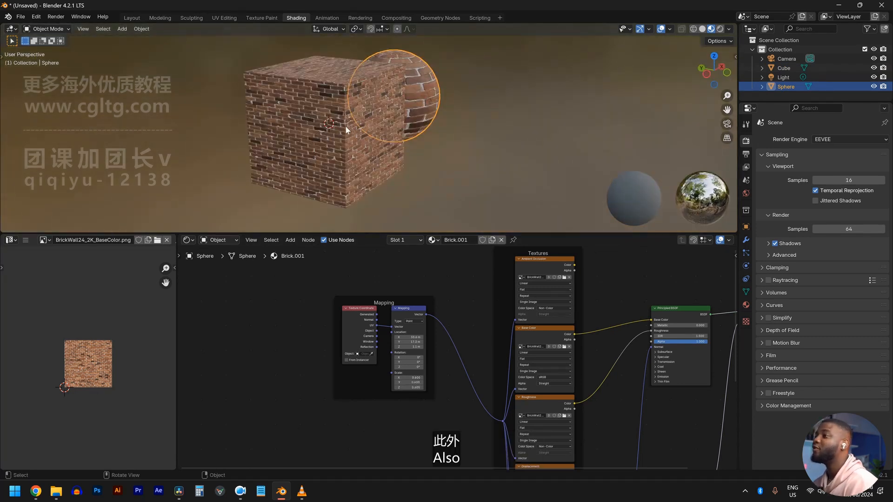
- Select the cube, switch to the Layout workspace, frame the cube and show it in Material Preview shading
left_click(345, 126)
scroll(365, 144, "up", 4)
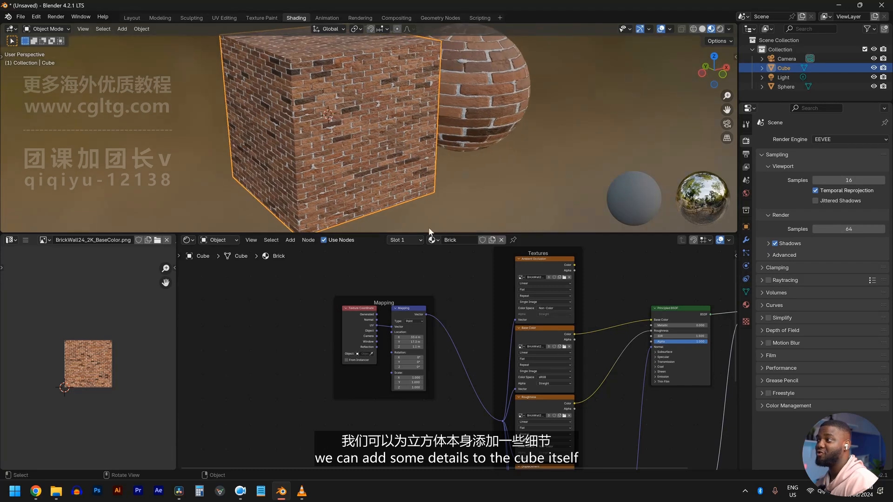
left_click(138, 18)
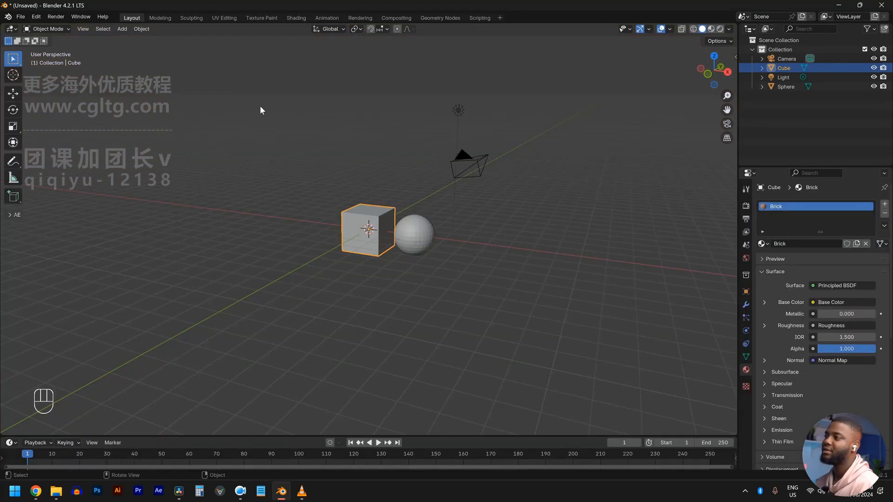
key("KP_Decimal")
scroll(362, 211, "down", 3)
middle_click_drag(378, 224, 414, 224)
left_click(711, 32)
scroll(405, 223, "up", 2)
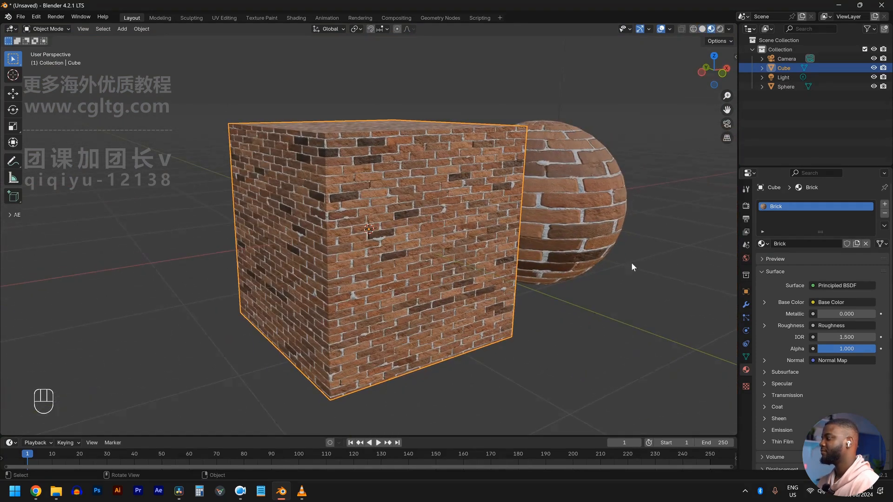
- Add a Bevel modifier to the cube and inspect the texture along its bevelled edges
left_click(747, 307)
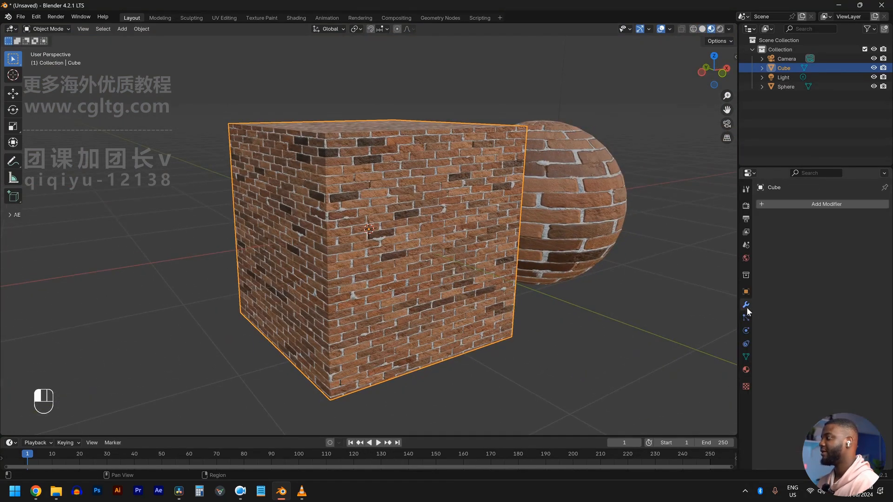
left_click(803, 205)
mouse_move(768, 233)
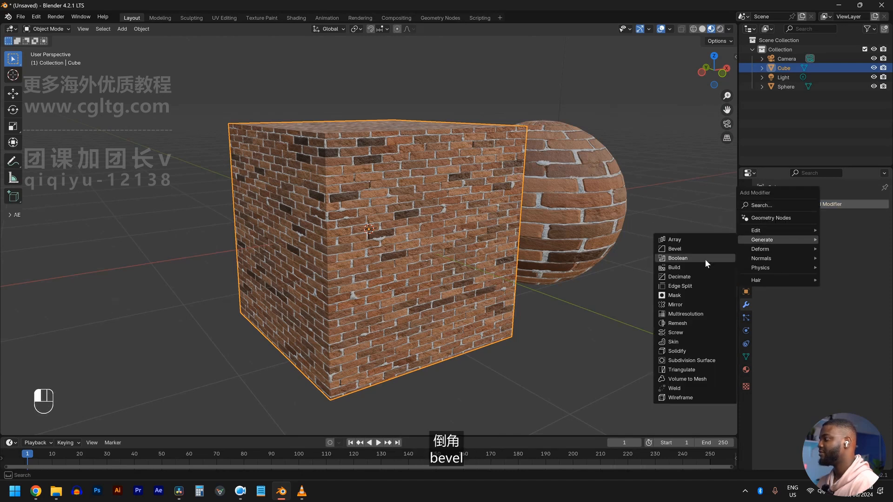
left_click(682, 248)
middle_click_drag(367, 249, 375, 221)
scroll(305, 212, "up", 2)
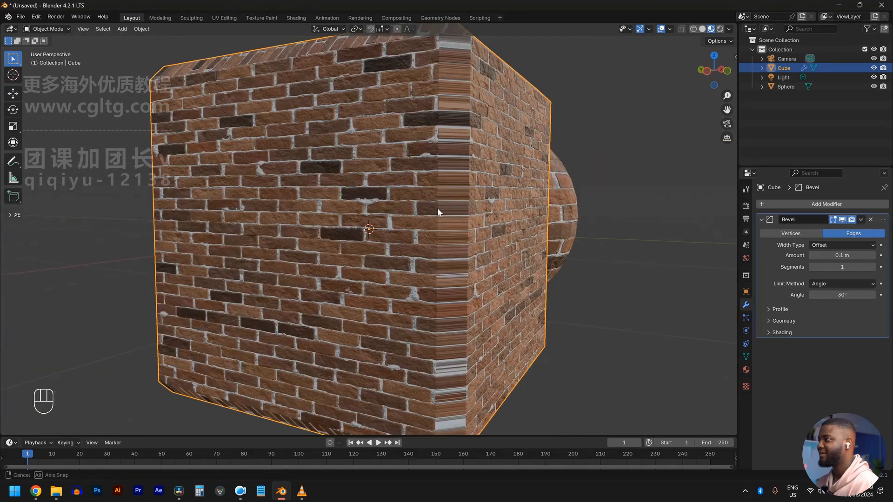
middle_click_drag(436, 208, 442, 217)
- Set the Bevel modifier's Segments to 5 and check the brick texture on the rounded edges
left_click_drag(841, 267, 858, 267)
middle_click_drag(677, 268, 617, 280)
scroll(592, 182, "down", 3)
middle_click_drag(592, 182, 542, 191)
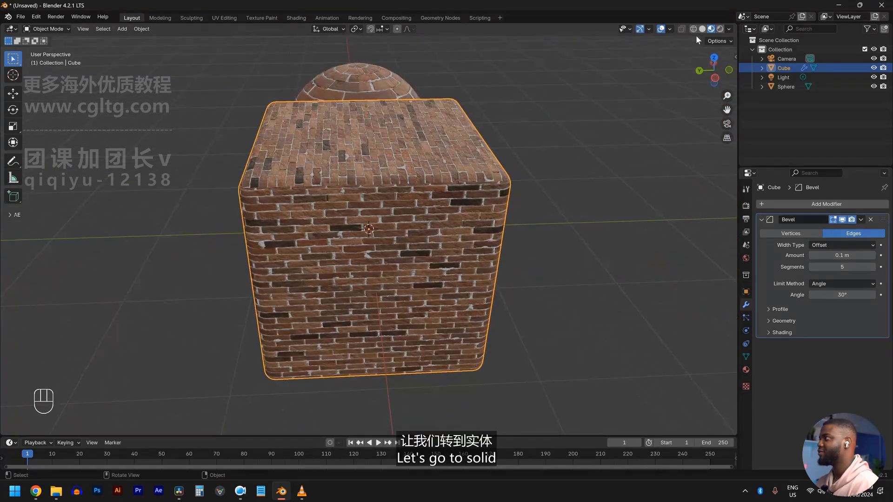
- Switch the viewport to Solid shading and set the Bevel modifier's Segments to 12
left_click(702, 28)
mouse_move(577, 241)
middle_mouse_down()
mouse_move(551, 253)
mouse_move(411, 243)
mouse_move(421, 222)
middle_mouse_up()
scroll(388, 233, "up", 2)
mouse_move(842, 267)
left_mouse_down()
mouse_move(818, 267)
mouse_move(844, 266)
left_mouse_up()
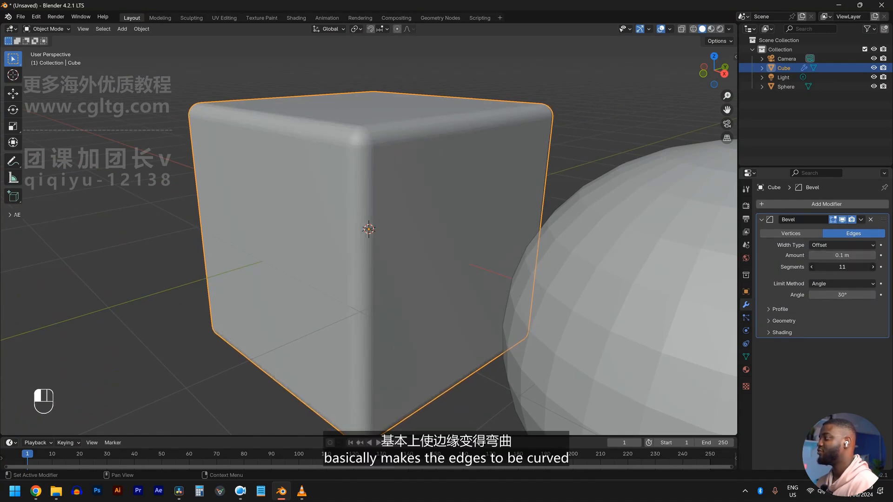
middle_click_drag(204, 182, 341, 202)
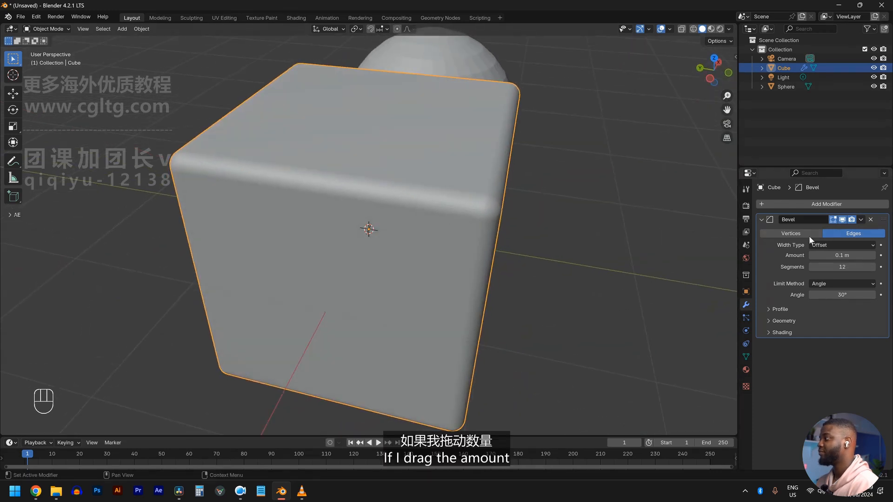
- Set the Bevel modifier's Amount to 0.03 m and inspect the cube's edges up close
mouse_move(850, 256)
left_mouse_down()
mouse_move(841, 256)
mouse_move(877, 256)
mouse_move(844, 256)
left_mouse_up()
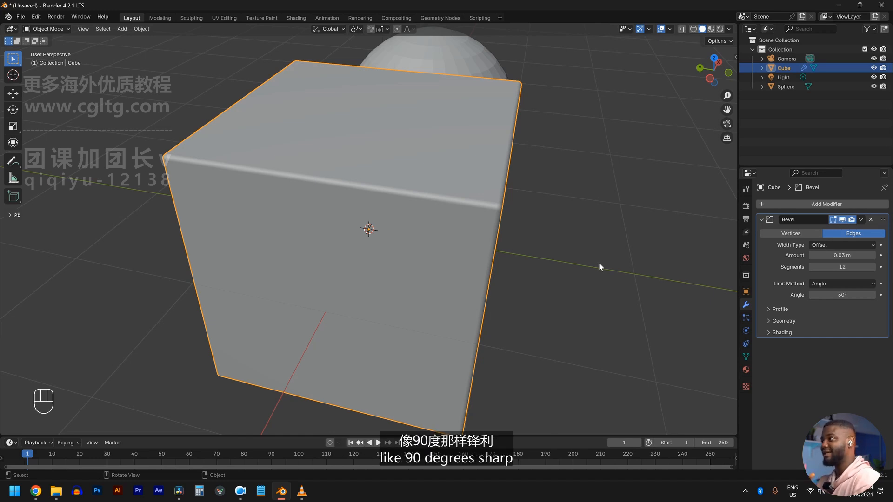
scroll(377, 190, "up", 3)
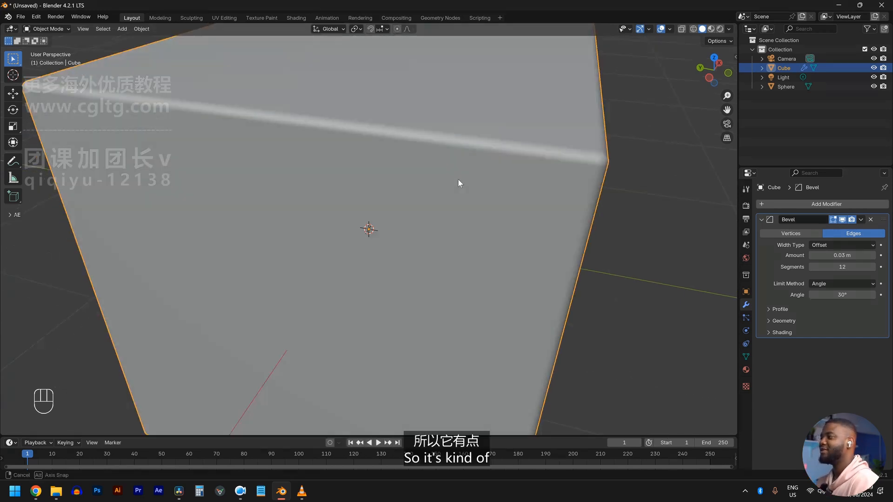
middle_click_drag(462, 184, 415, 179)
scroll(415, 181, "down", 4)
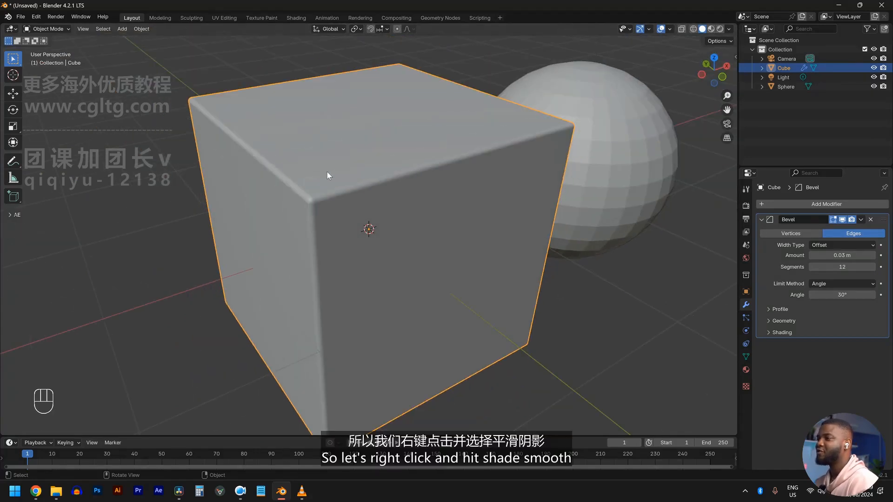
- Apply Shade Smooth to the cube and inspect its bevelled corner
right_click(339, 144)
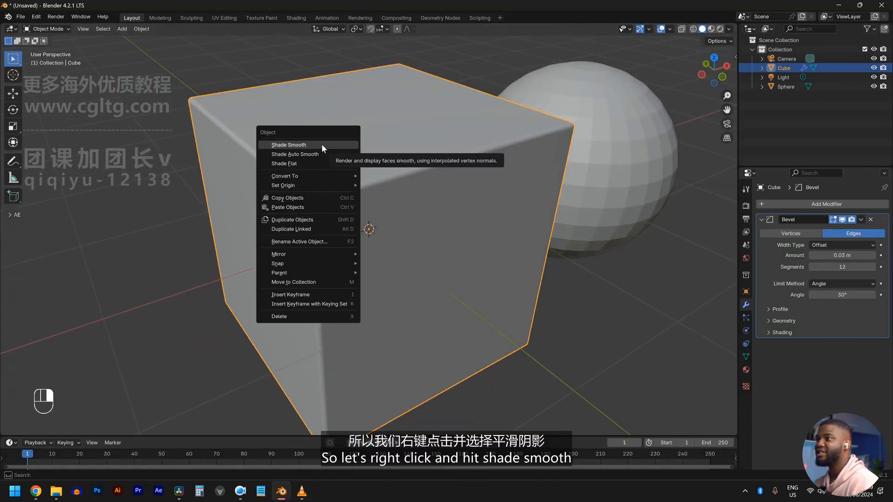
left_click(324, 144)
scroll(348, 227, "up", 5)
mouse_move(349, 227)
middle_mouse_down()
mouse_move(231, 173)
mouse_move(397, 133)
mouse_move(411, 185)
mouse_move(359, 184)
middle_mouse_up()
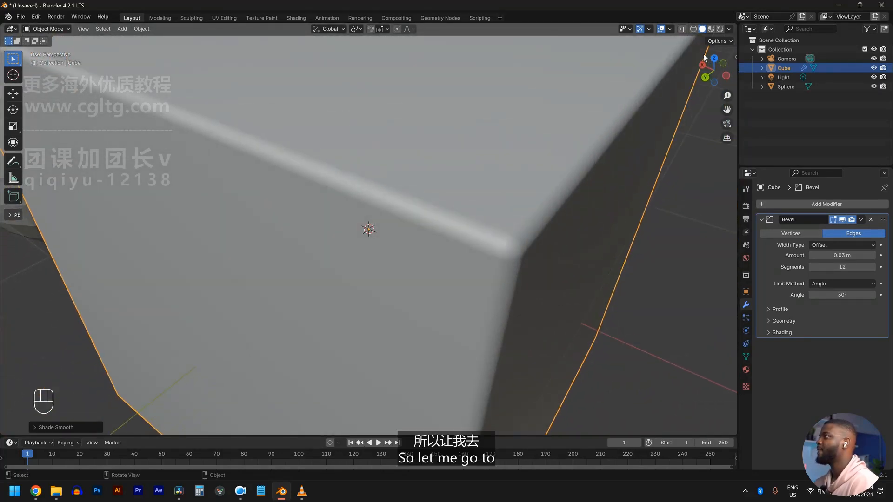
- Return the viewport to Material Preview shading, review the textured cube and sphere, and deselect everything
left_click(711, 29)
scroll(591, 180, "down", 5)
mouse_move(590, 181)
middle_mouse_down()
mouse_move(612, 108)
mouse_move(545, 180)
mouse_move(407, 242)
mouse_move(596, 237)
mouse_move(635, 224)
mouse_move(586, 213)
mouse_move(416, 214)
middle_mouse_up()
scroll(517, 190, "up", 3)
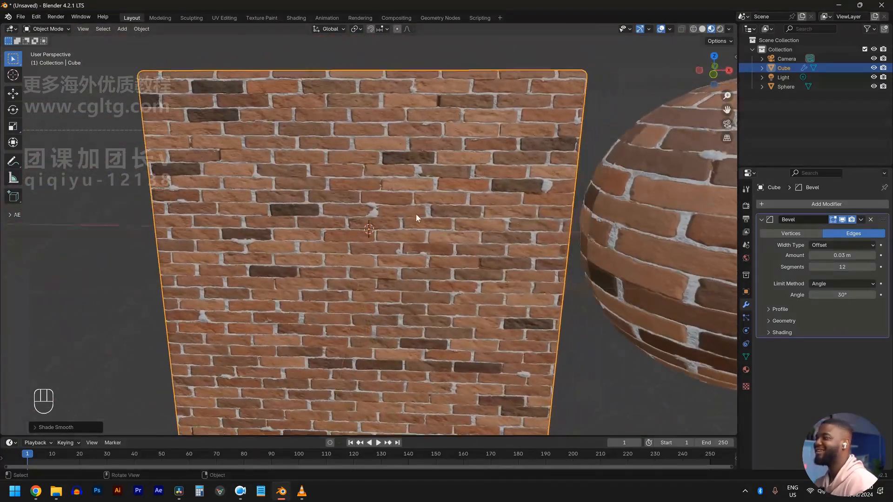
scroll(398, 188, "down", 5)
scroll(386, 192, "down", 3)
left_click(517, 151)
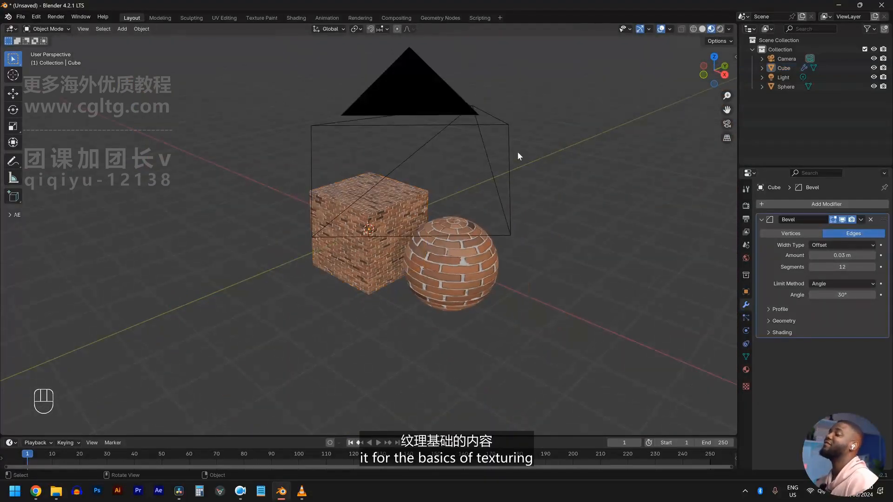
middle_click_drag(504, 244, 454, 198)
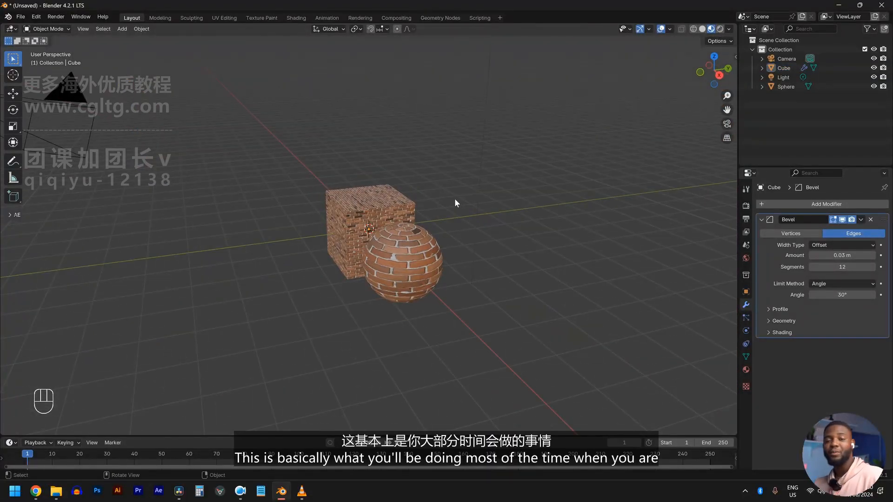